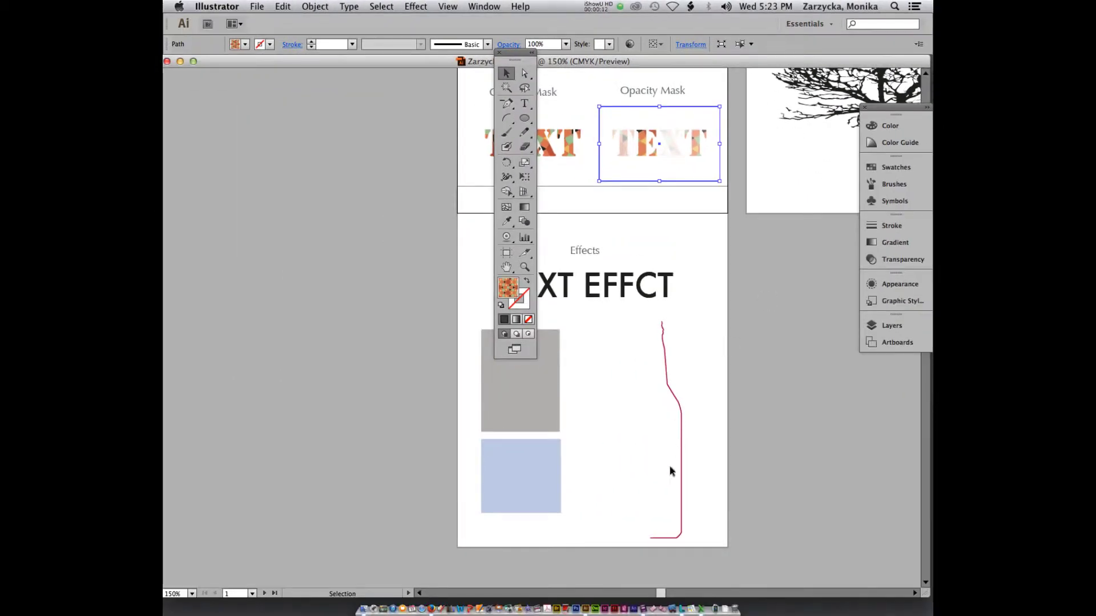
# Step: Arrange the floating Tools panel and the panel dock on either side of the Symbols artboard
pyautogui.moveTo(662, 593); pyautogui.dragTo(670, 595)
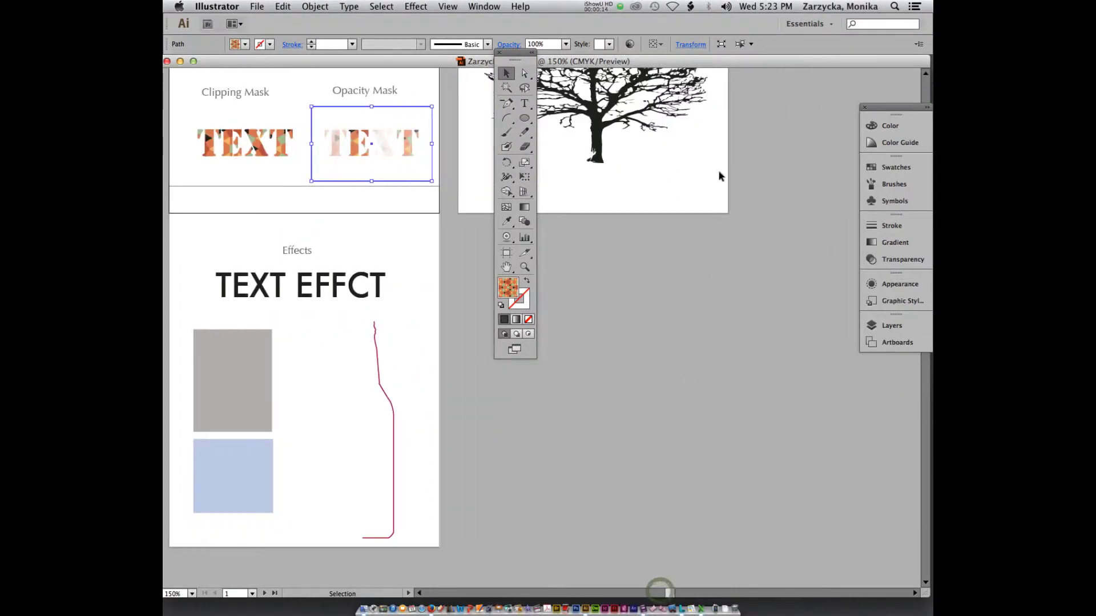
pyautogui.scroll(5, 718, 170)
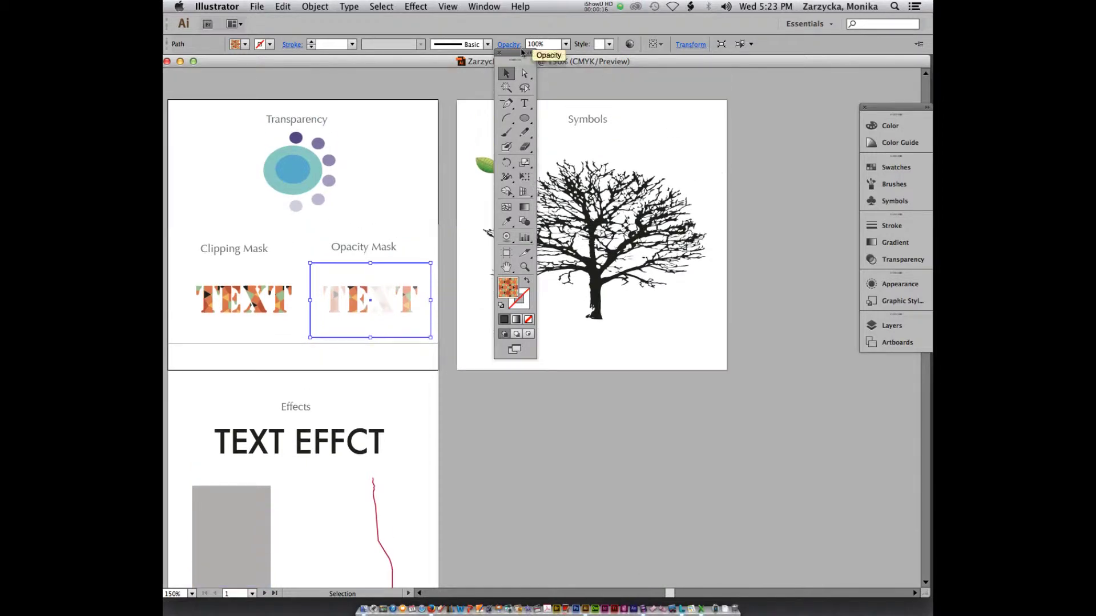
pyautogui.moveTo(515, 55); pyautogui.dragTo(380, 93)
pyautogui.moveTo(897, 113); pyautogui.dragTo(763, 82)
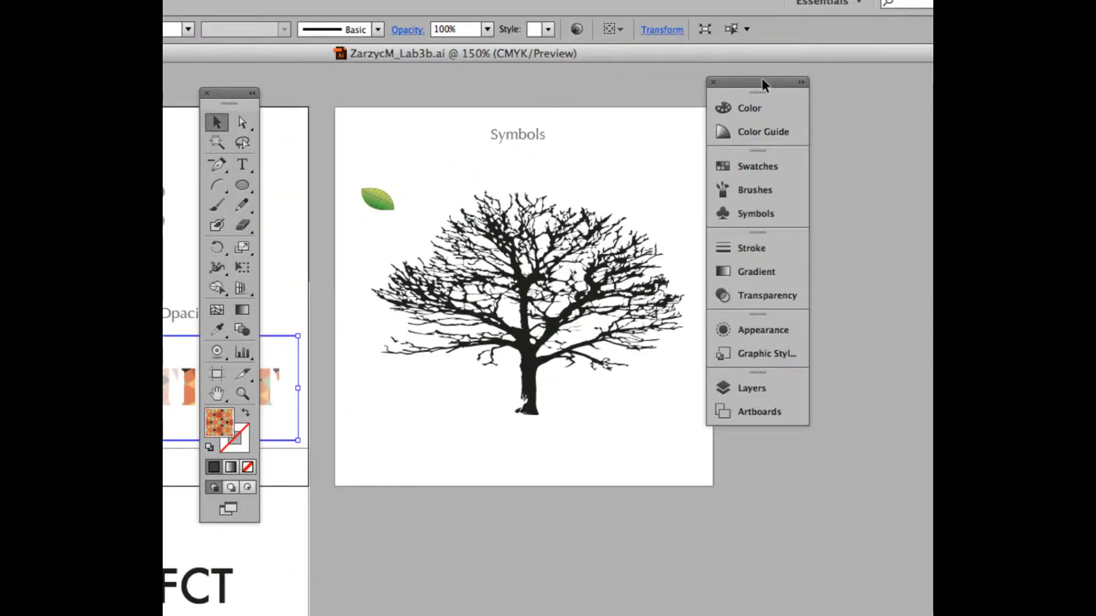
pyautogui.click(776, 170)
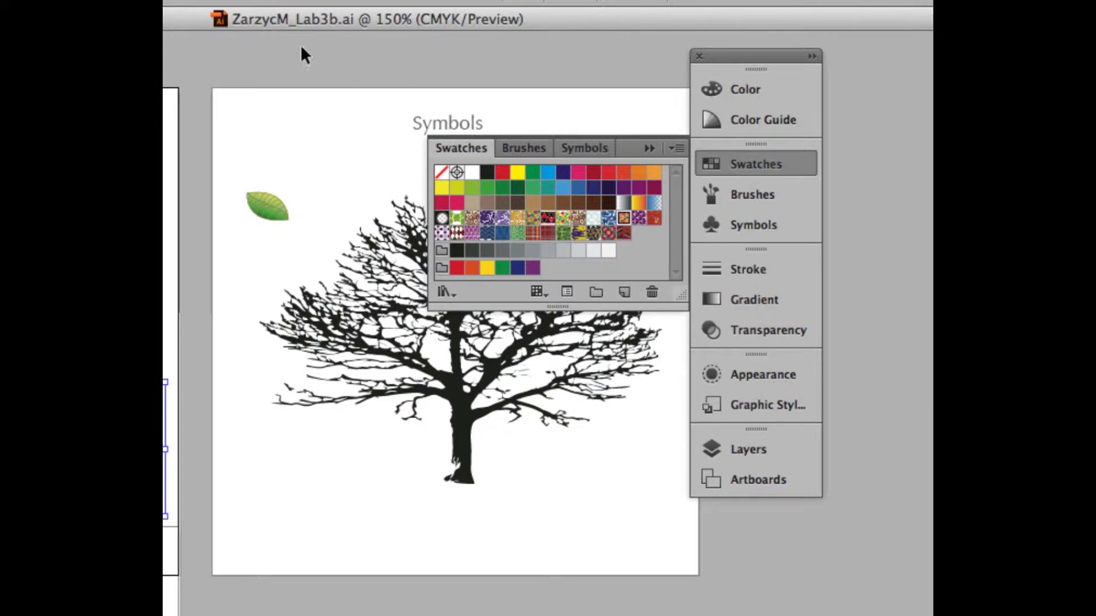
pyautogui.moveTo(163, 85)
pyautogui.mouseDown()
pyautogui.moveTo(297, 89)
pyautogui.moveTo(167, 84)
pyautogui.mouseUp()
# Step: Create a Movie Clip symbol named Leaf from the green leaf artwork beside the tree
pyautogui.click(259, 203)
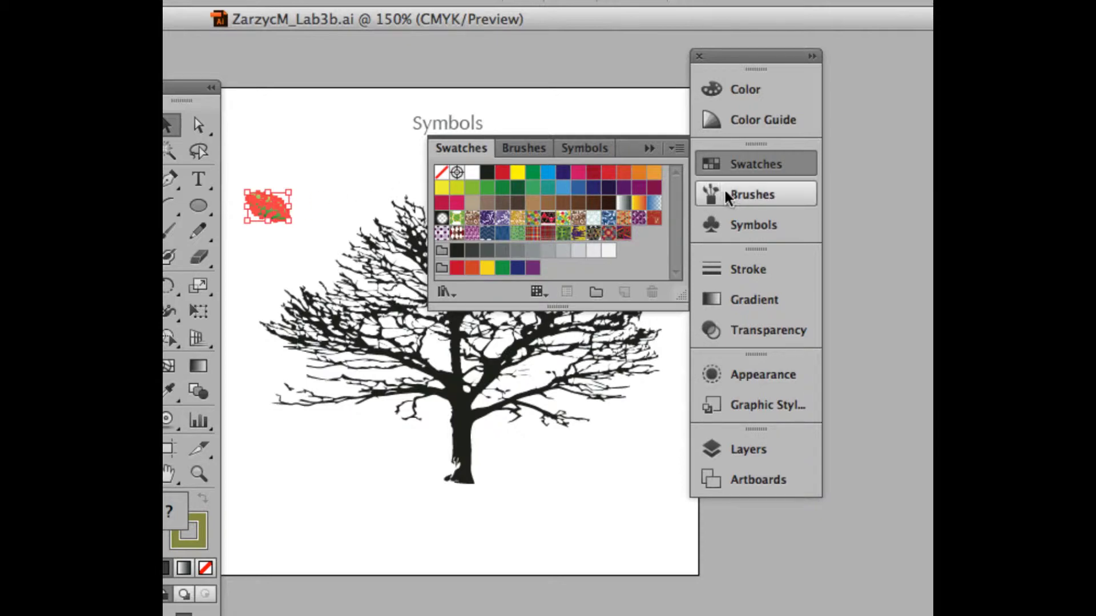
pyautogui.click(727, 224)
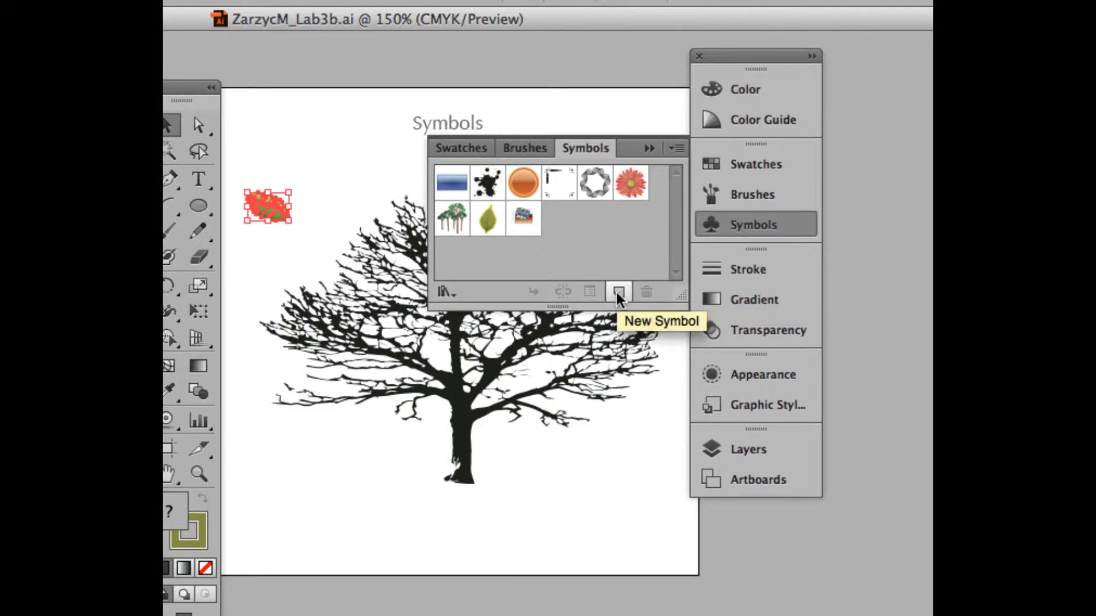
pyautogui.moveTo(272, 197); pyautogui.dragTo(546, 226)
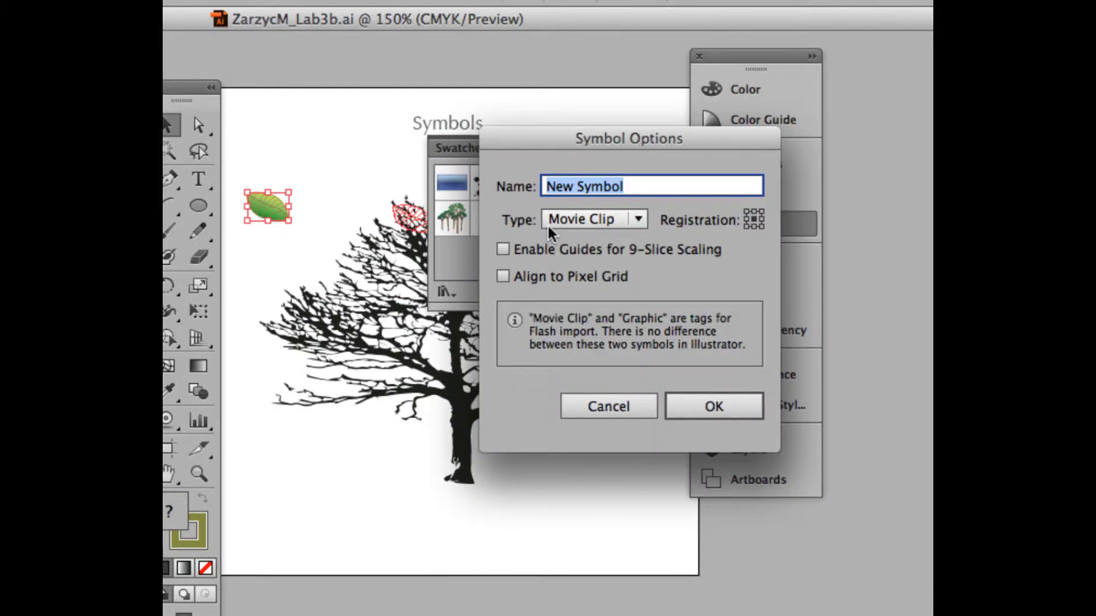
pyautogui.write('Leaf')
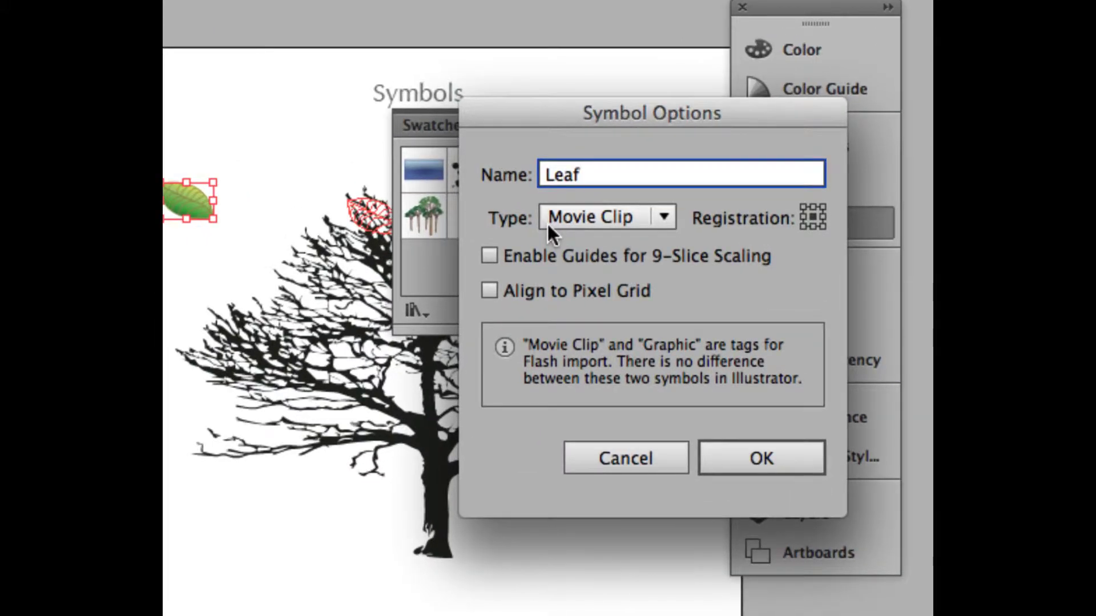
pyautogui.click(566, 218)
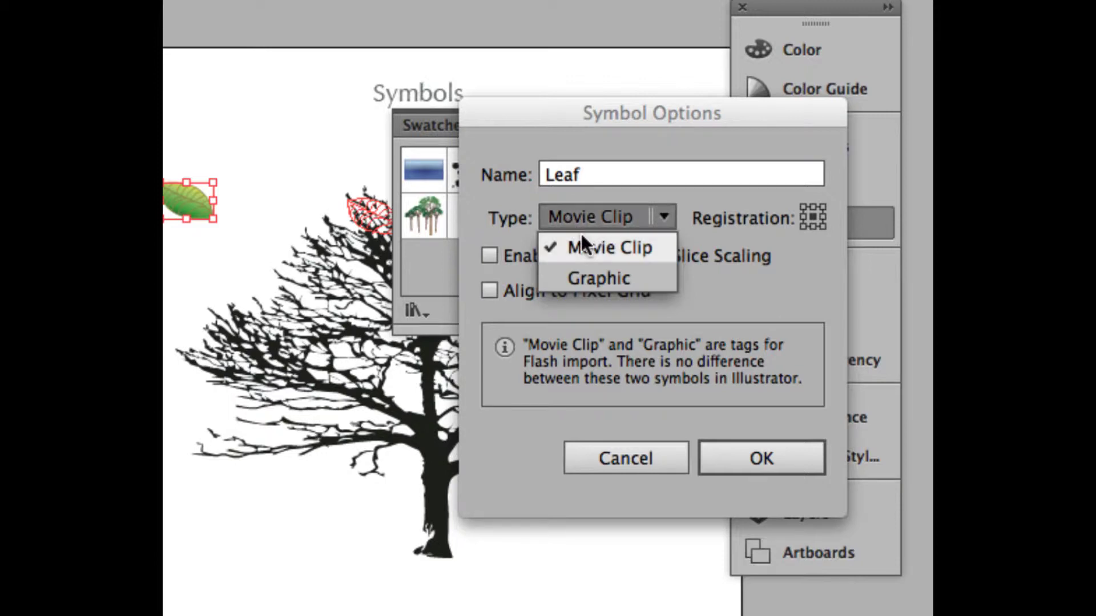
pyautogui.click(581, 235)
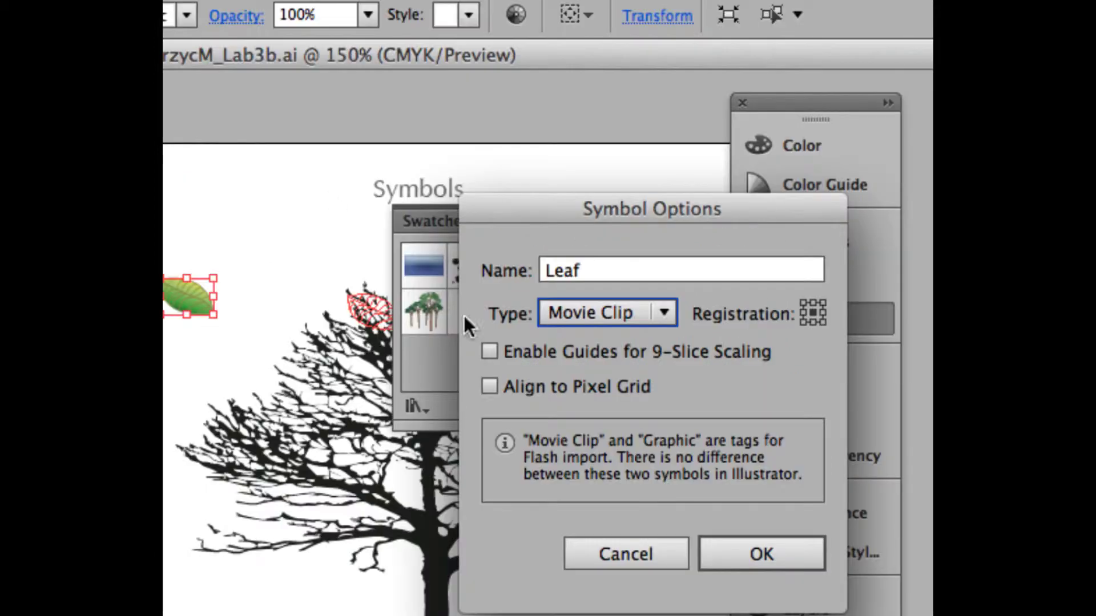
pyautogui.moveTo(615, 112); pyautogui.dragTo(590, 51)
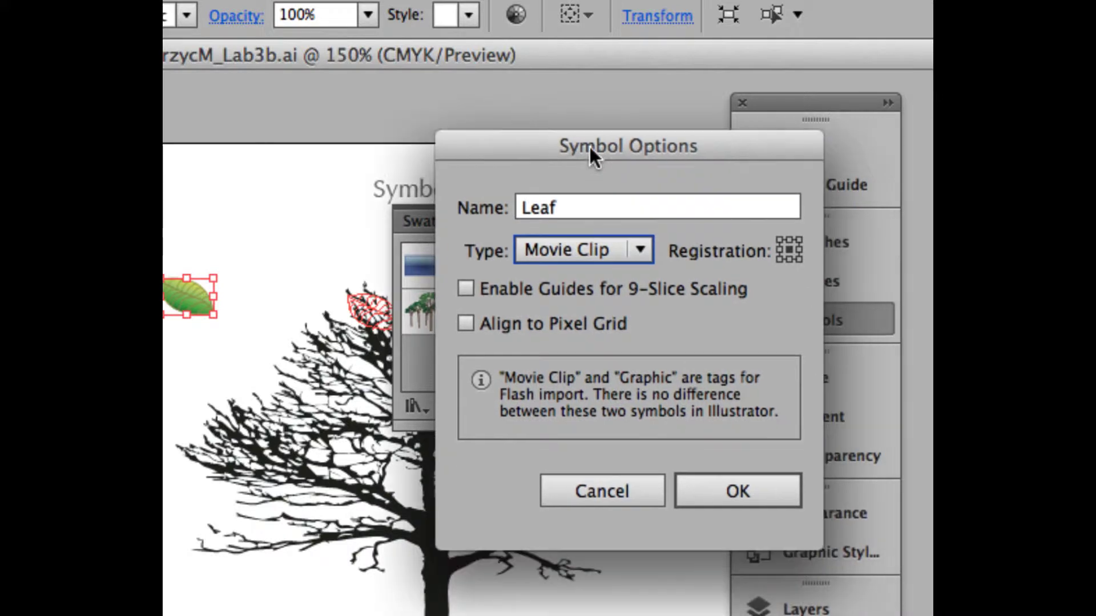
pyautogui.click(727, 484)
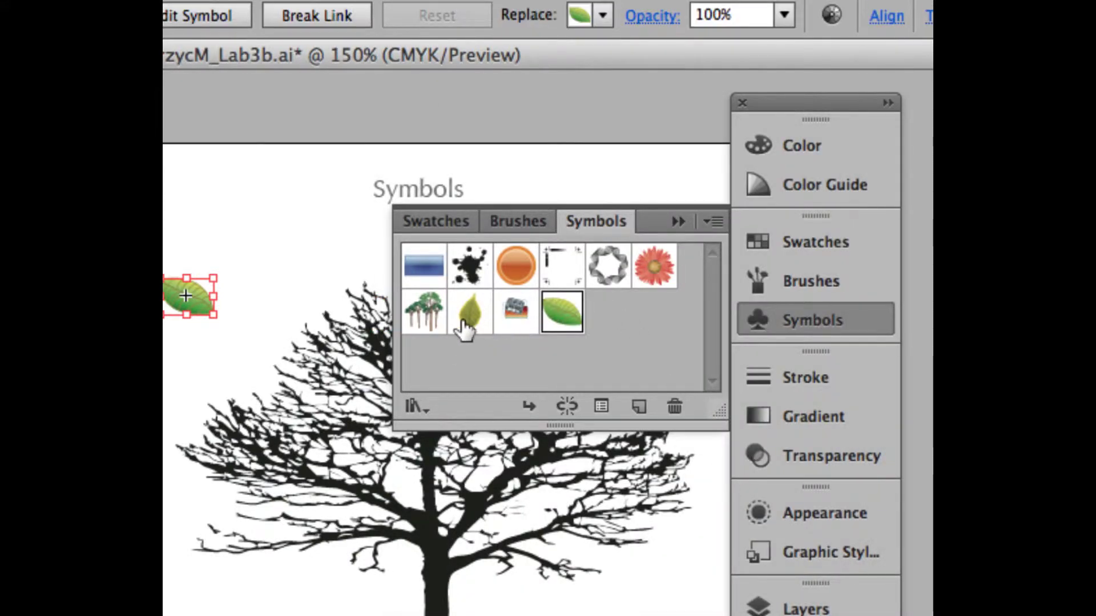
pyautogui.click(565, 329)
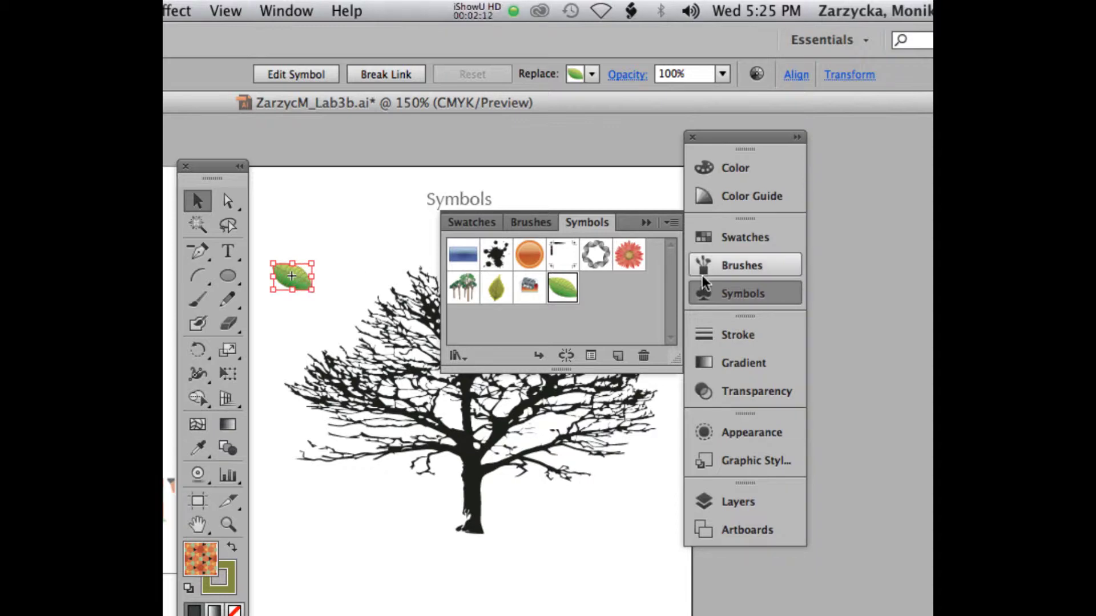
# Step: Try placing three additional Leaf symbol instances around the tree's upper-left branches, and undo them
pyautogui.moveTo(298, 284); pyautogui.dragTo(346, 320)
pyautogui.moveTo(562, 289); pyautogui.dragTo(378, 326)
pyautogui.moveTo(337, 367); pyautogui.dragTo(336, 365)
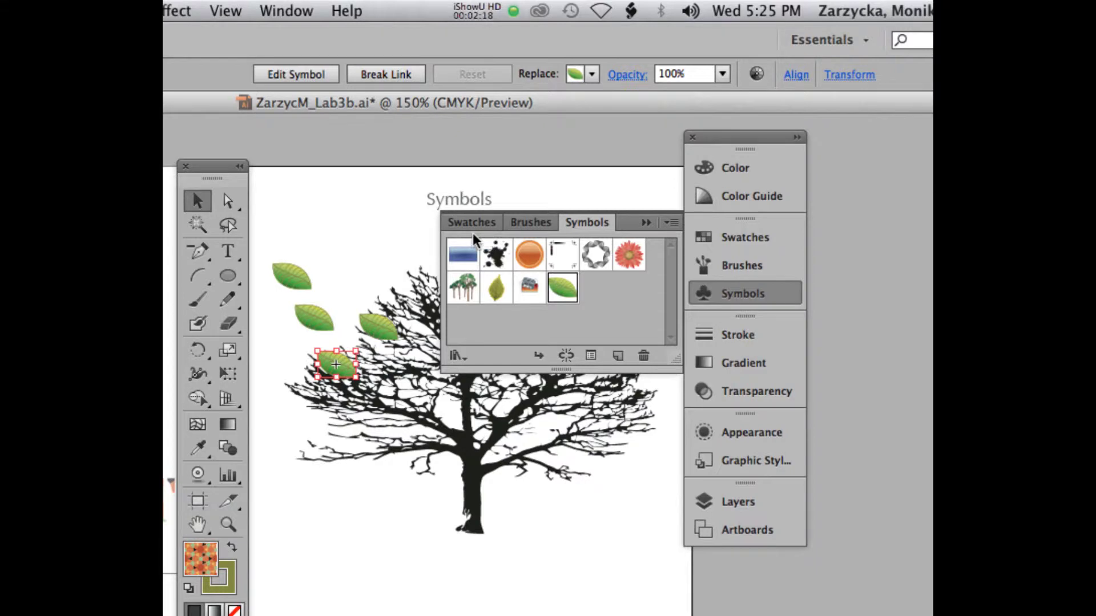
pyautogui.press('super+z')
pyautogui.press('super+z')
pyautogui.press('super+z')
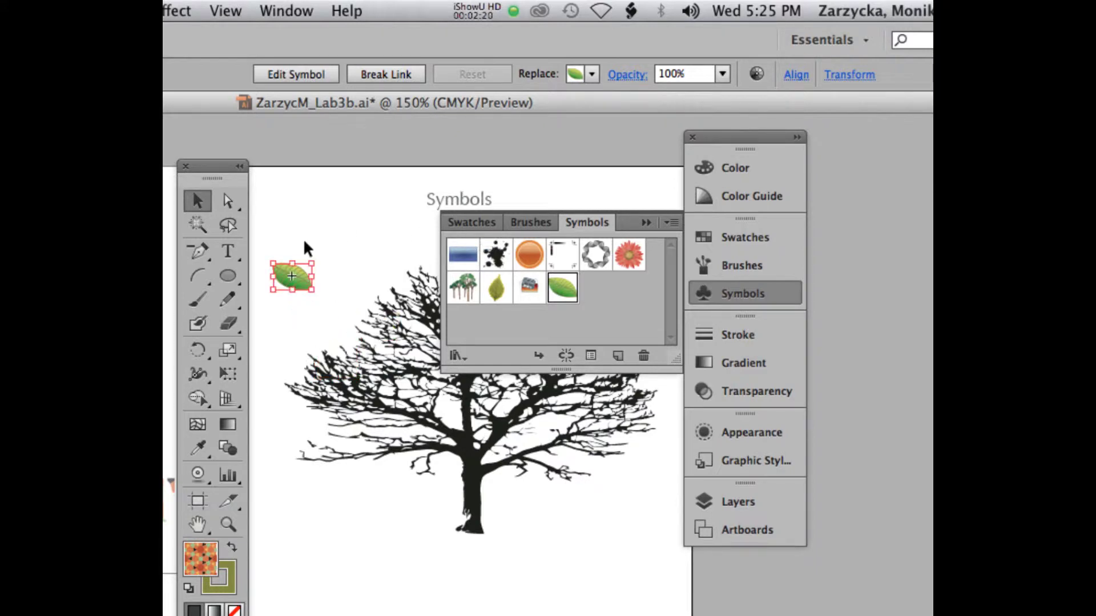
# Step: Try duplicating the leaf instance into four copies scattered beside the treetop, and undo the copies
pyautogui.click(641, 223)
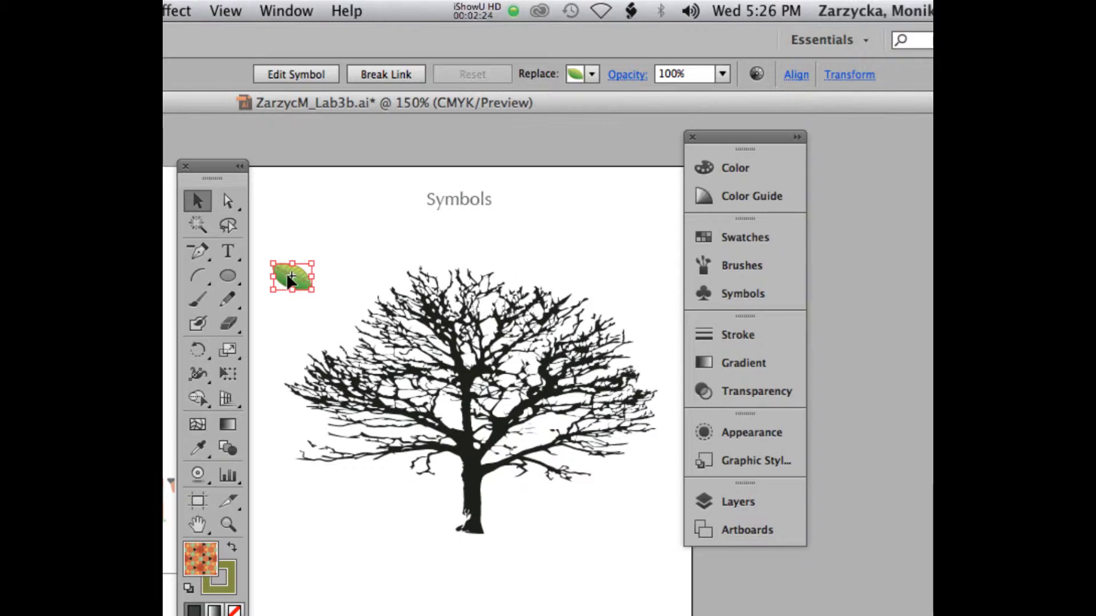
pyautogui.moveTo(291, 280); pyautogui.dragTo(345, 245)
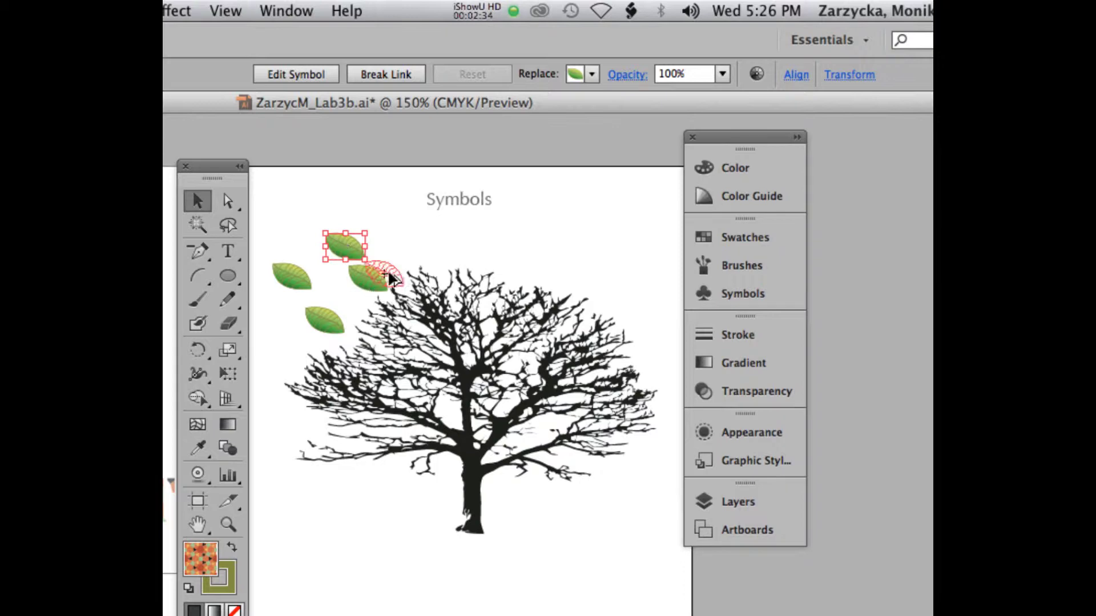
pyautogui.moveTo(345, 247); pyautogui.dragTo(404, 264)
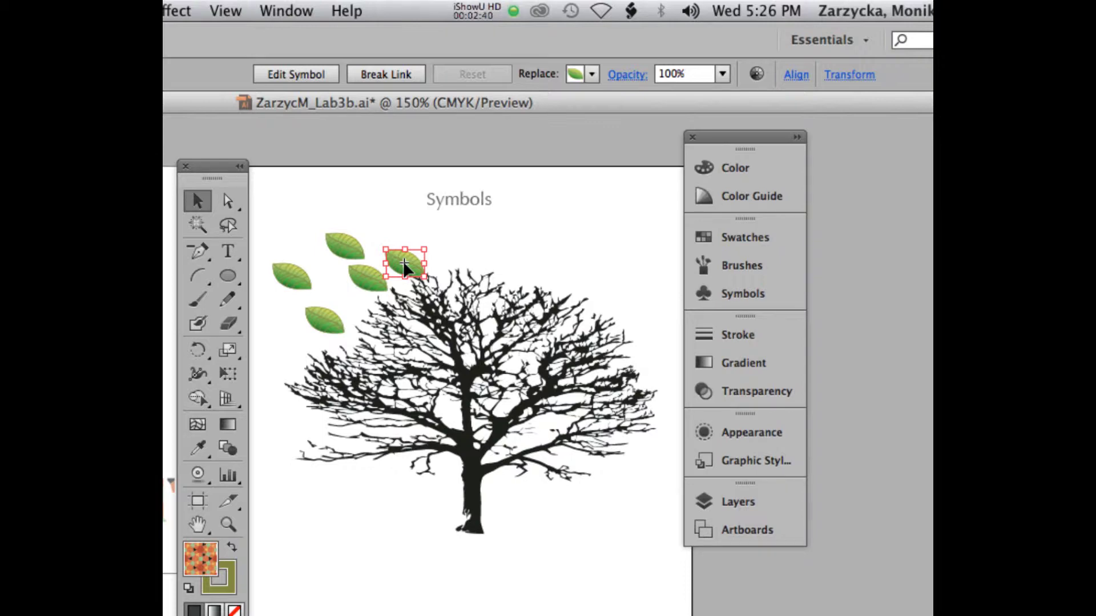
pyautogui.press('super+z')
pyautogui.press('super+z')
pyautogui.press('super+z')
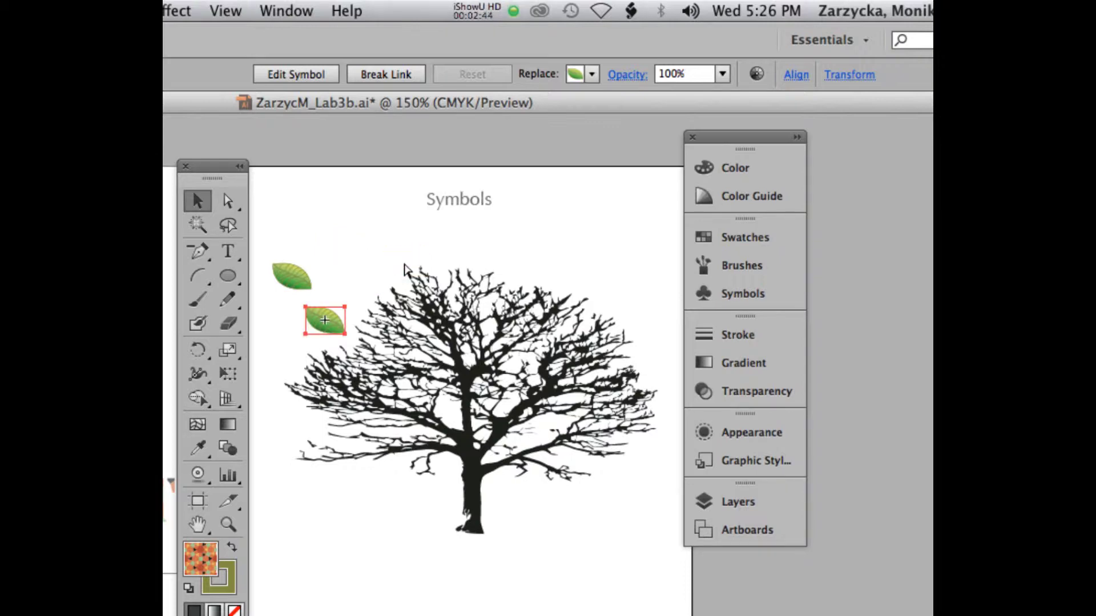
pyautogui.press('super+z')
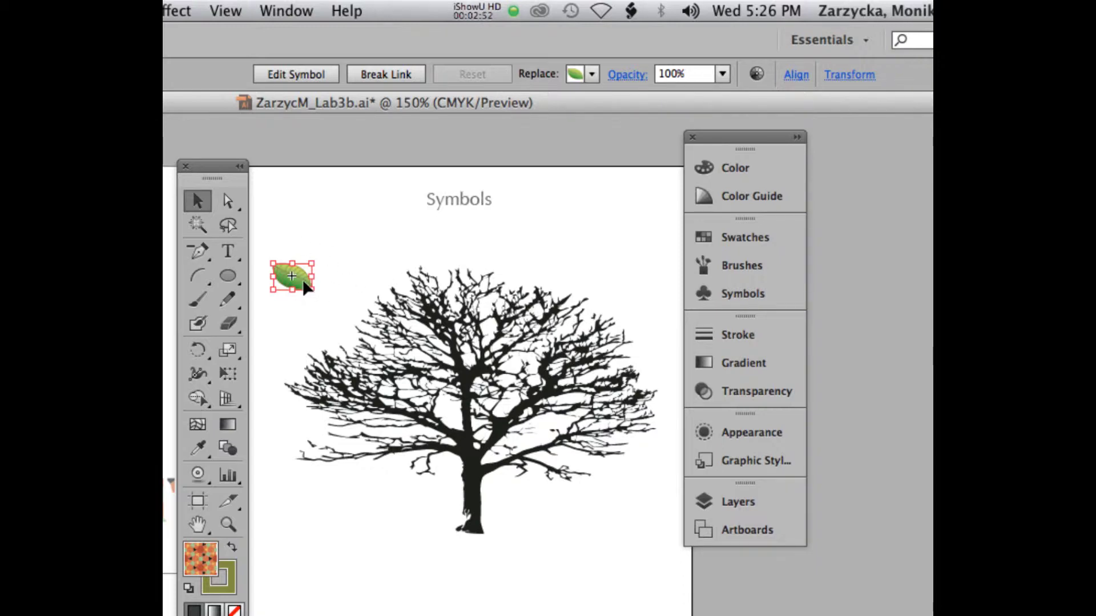
# Step: Delete the leaf instance from the artboard and show the document's symbols
pyautogui.press('Delete')
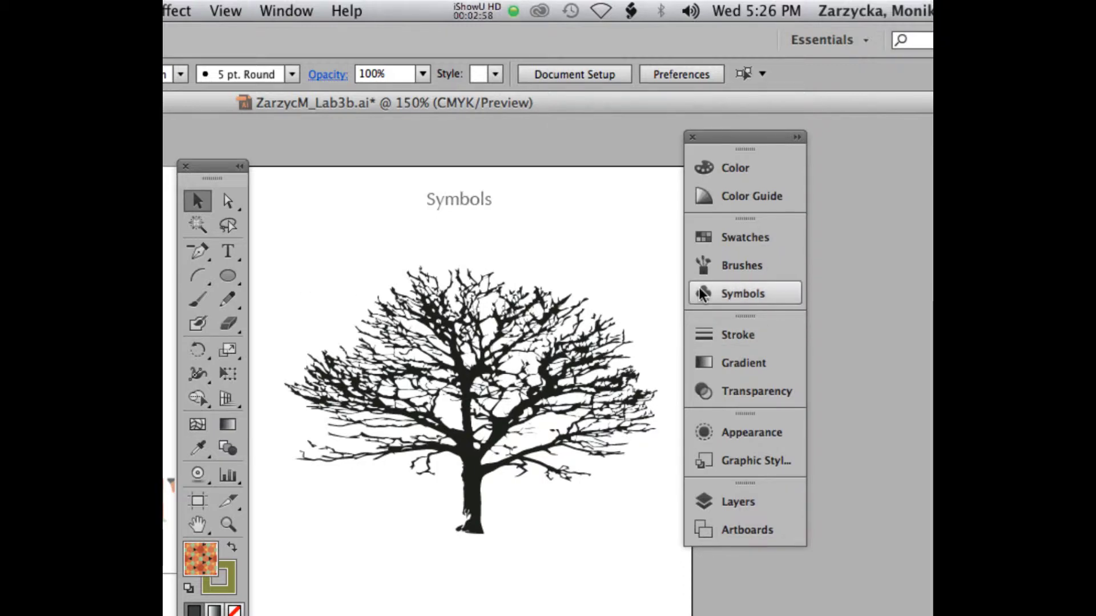
pyautogui.click(713, 293)
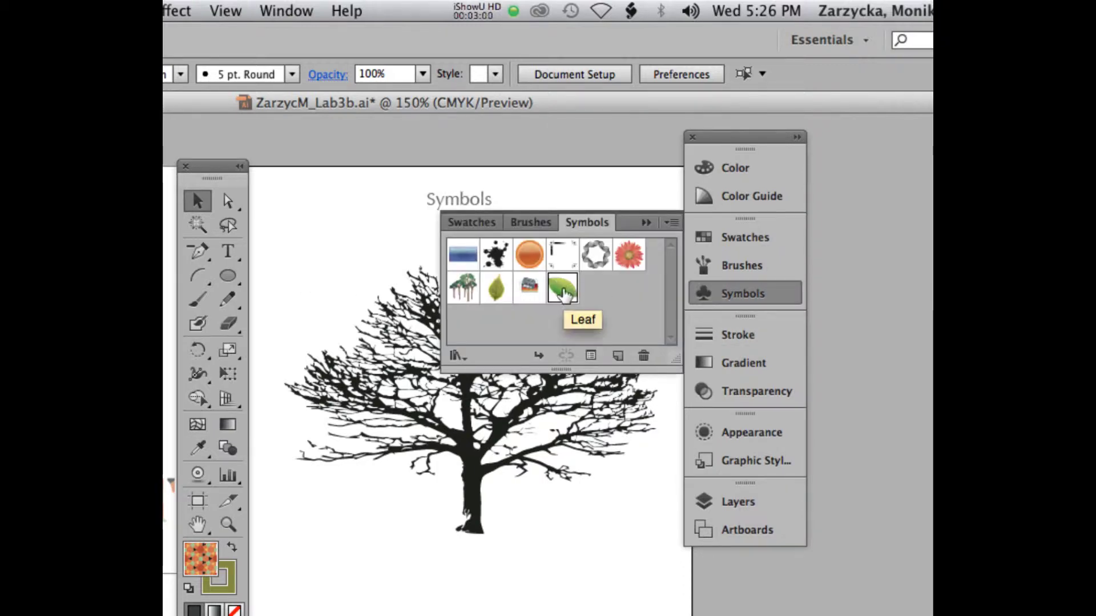
# Step: Try placing a Leaf instance beside the tree, scaling it down and adding a second instance, and undo it all
pyautogui.moveTo(562, 288); pyautogui.dragTo(339, 243)
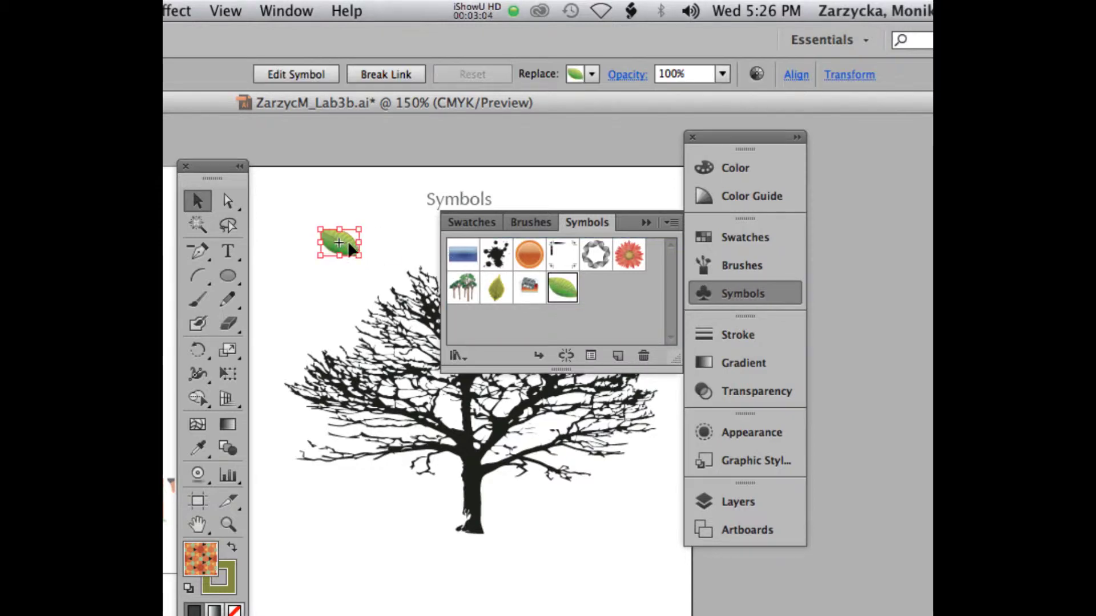
pyautogui.moveTo(347, 249); pyautogui.dragTo(314, 280)
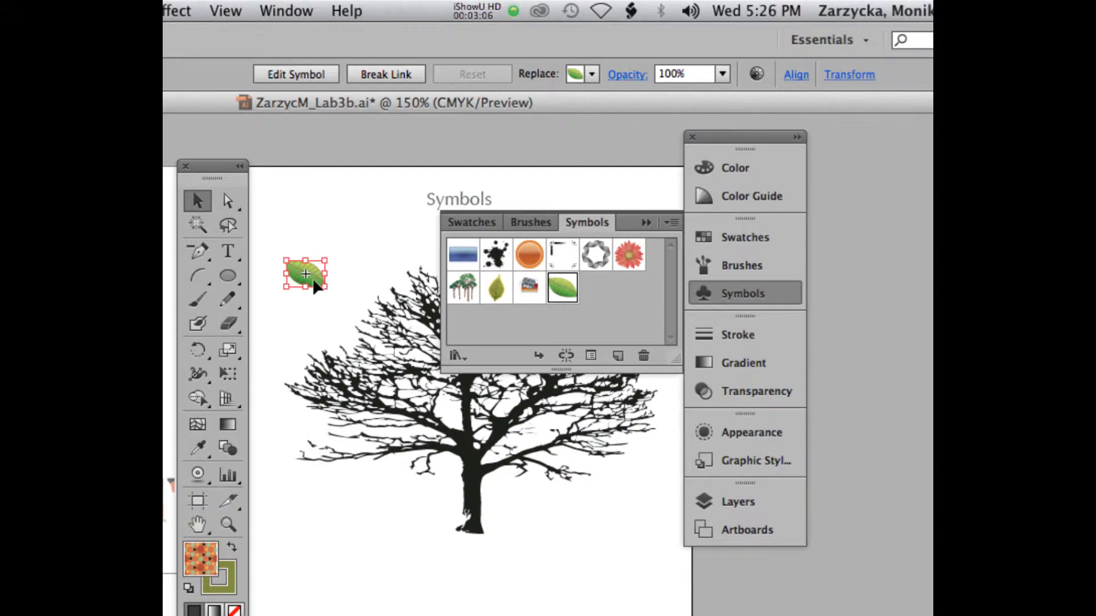
pyautogui.moveTo(325, 287); pyautogui.dragTo(310, 277)
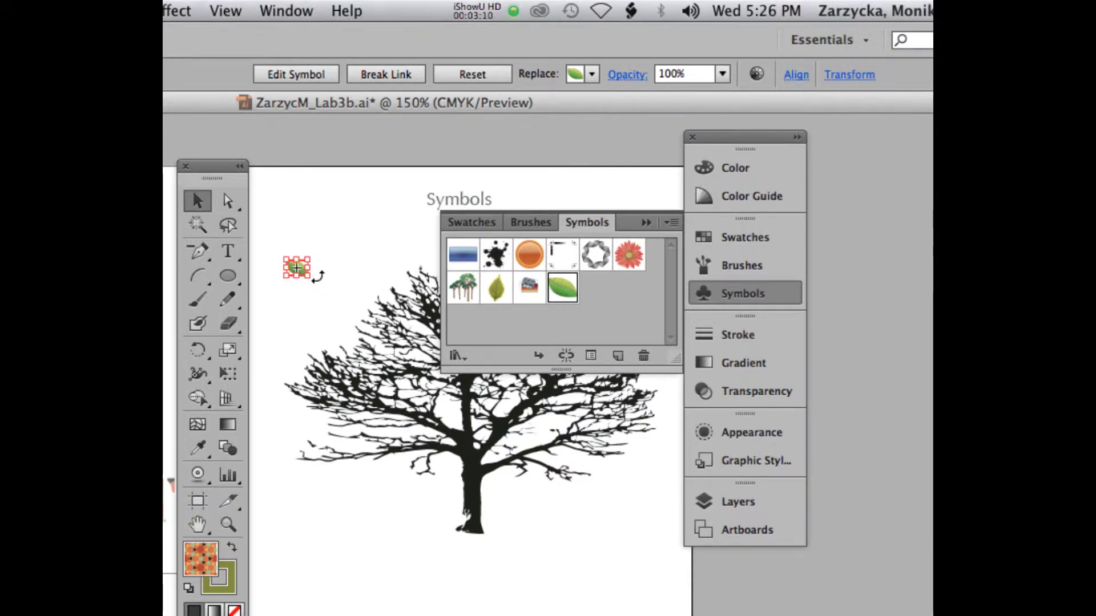
pyautogui.click(341, 269)
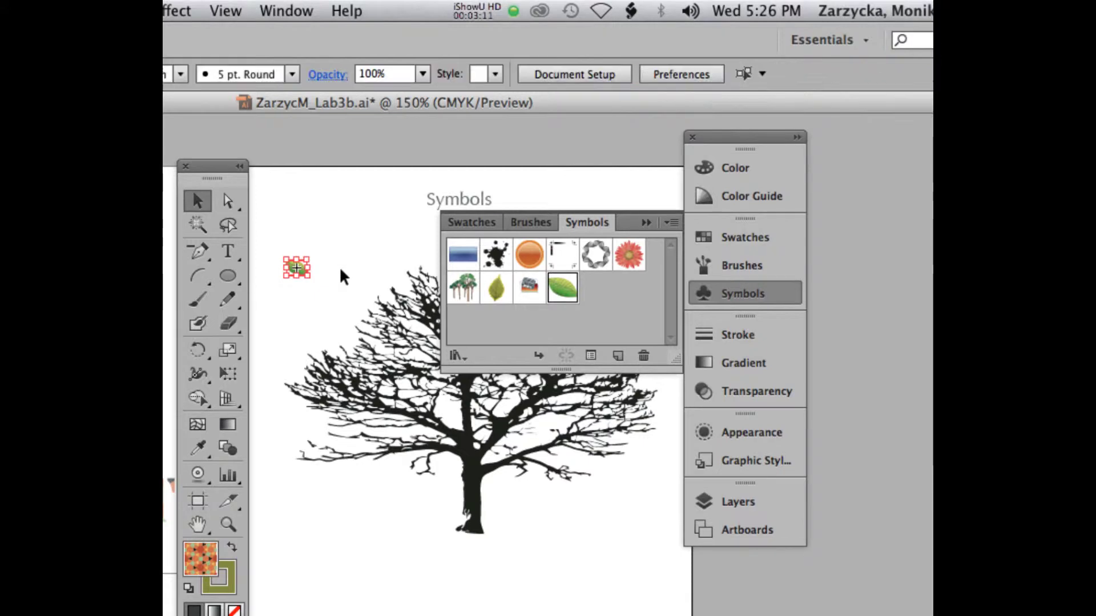
pyautogui.click(298, 270)
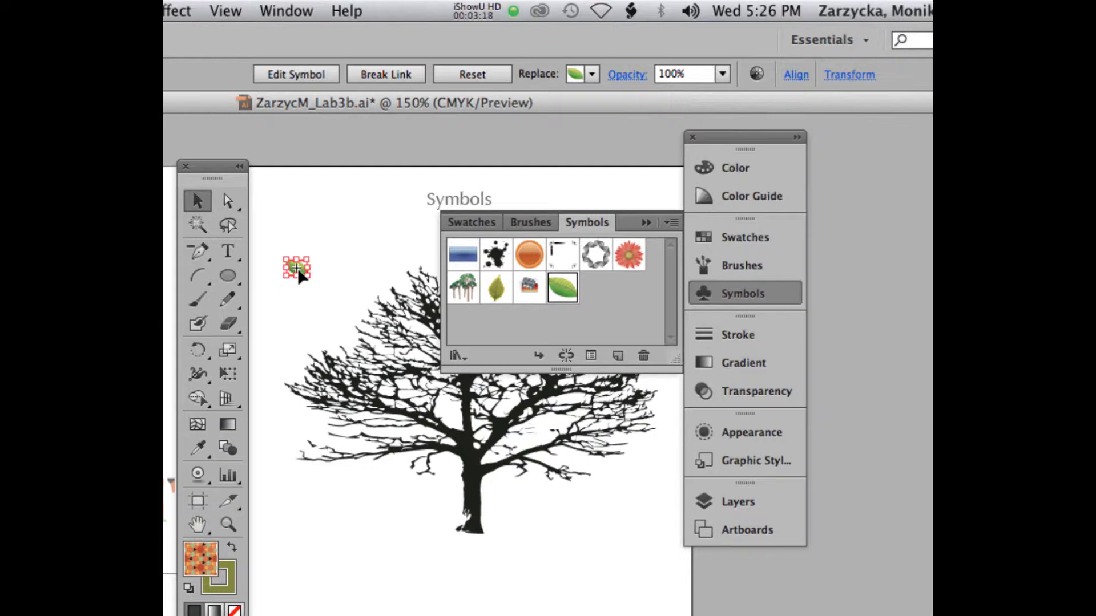
pyautogui.moveTo(562, 289); pyautogui.dragTo(377, 277)
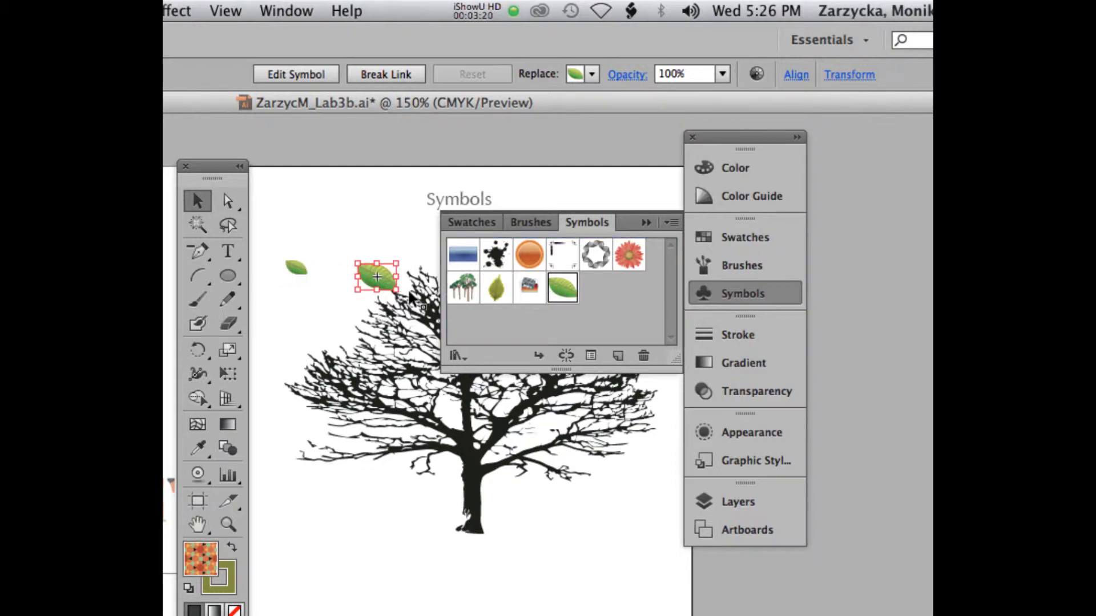
pyautogui.press('super+z')
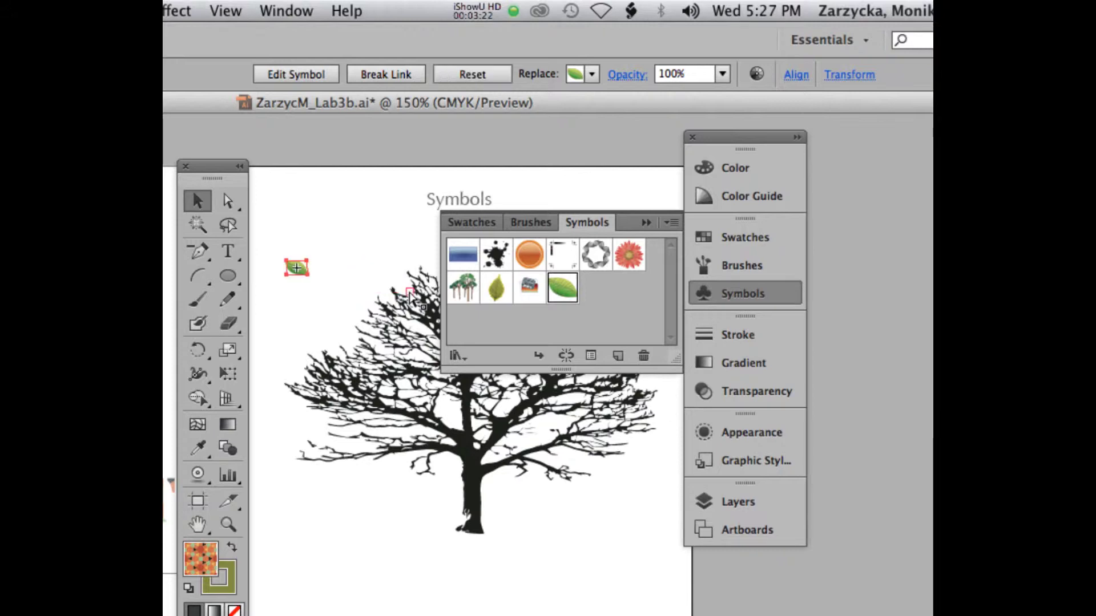
pyautogui.press('super+z')
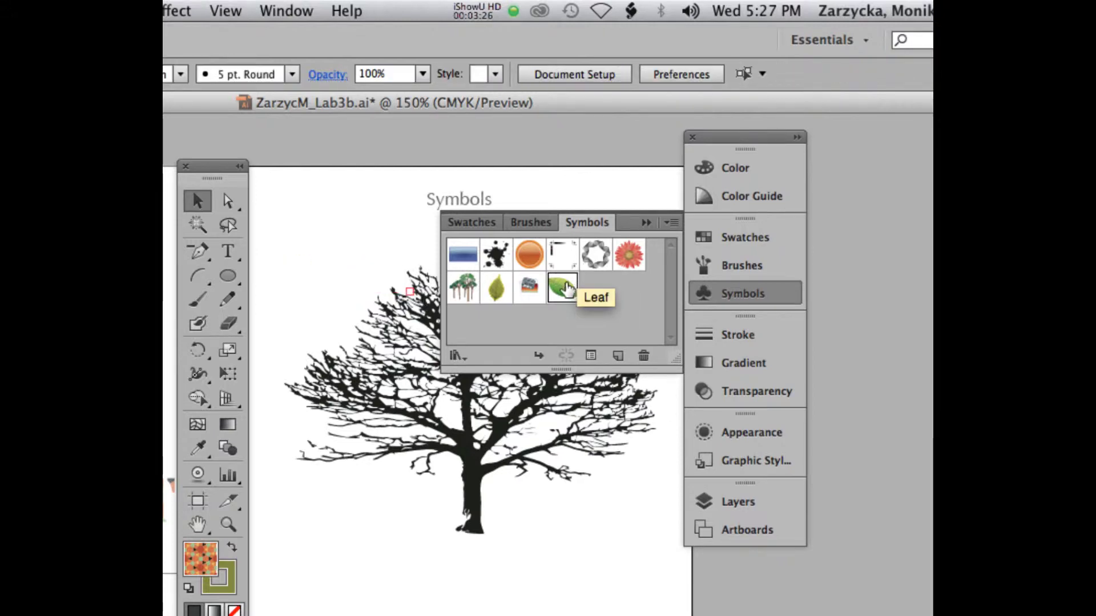
# Step: Open the Leaf symbol definition for editing and scale all of its leaf artwork down to a little under half size
pyautogui.moveTo(565, 290); pyautogui.dragTo(380, 548)
pyautogui.scroll(-4, 400, 427)
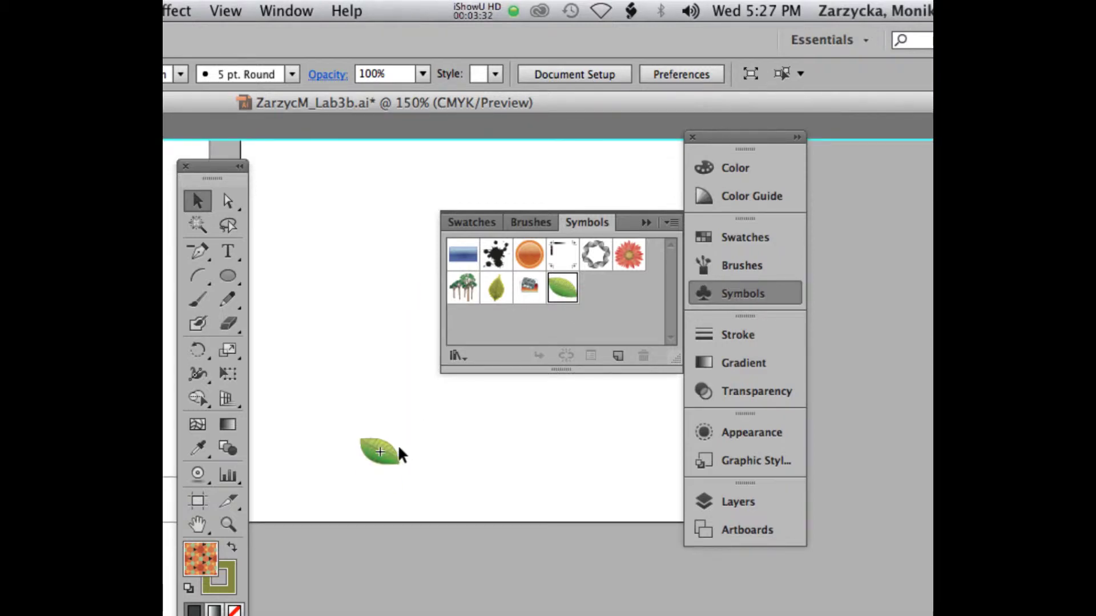
pyautogui.click(386, 457)
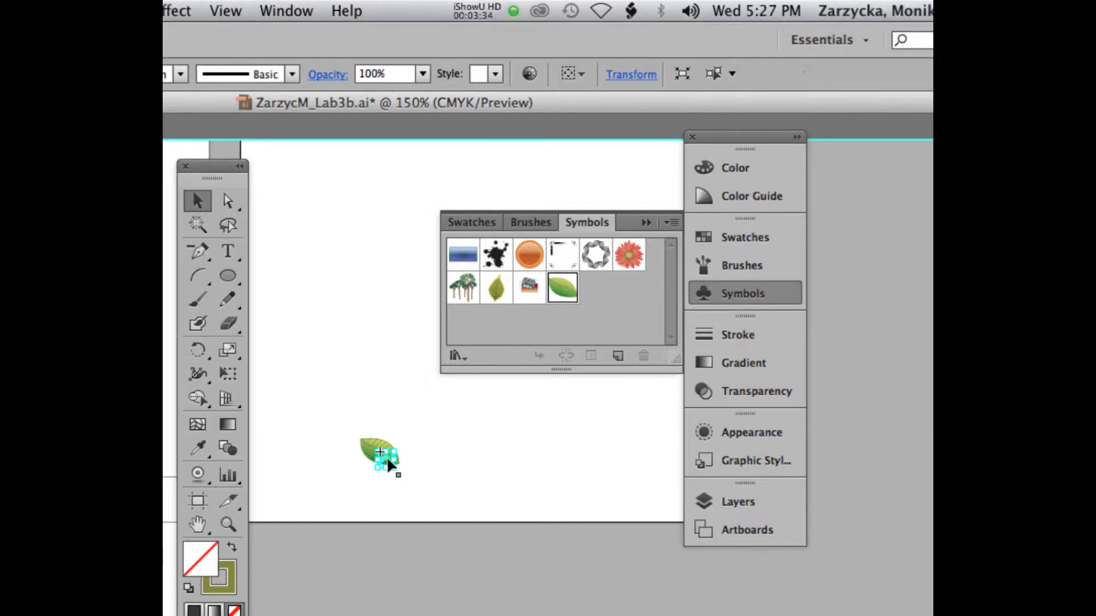
pyautogui.click(343, 405)
pyautogui.moveTo(396, 464); pyautogui.dragTo(432, 489)
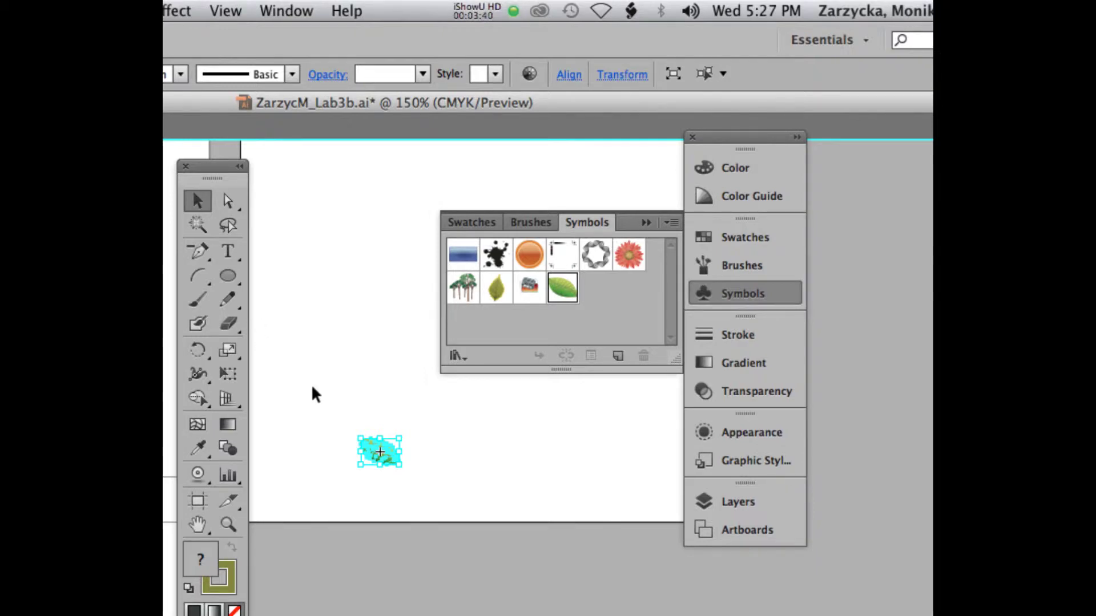
pyautogui.moveTo(399, 463); pyautogui.dragTo(375, 450)
pyautogui.click(424, 441)
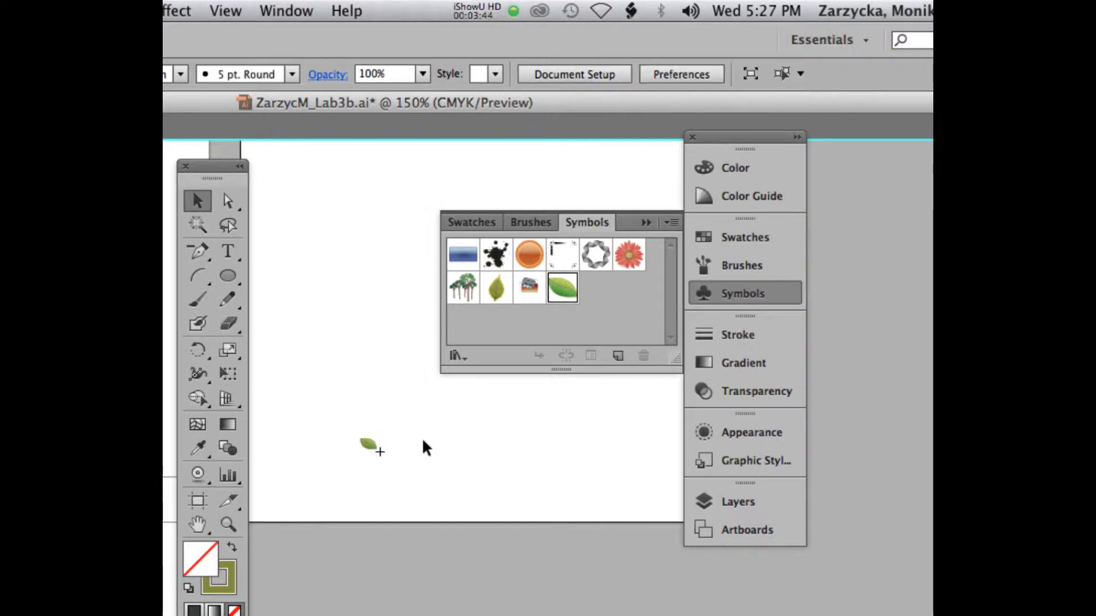
# Step: Center the reduced leaf artwork on the symbol's registration point and exit symbol editing
pyautogui.click(372, 446)
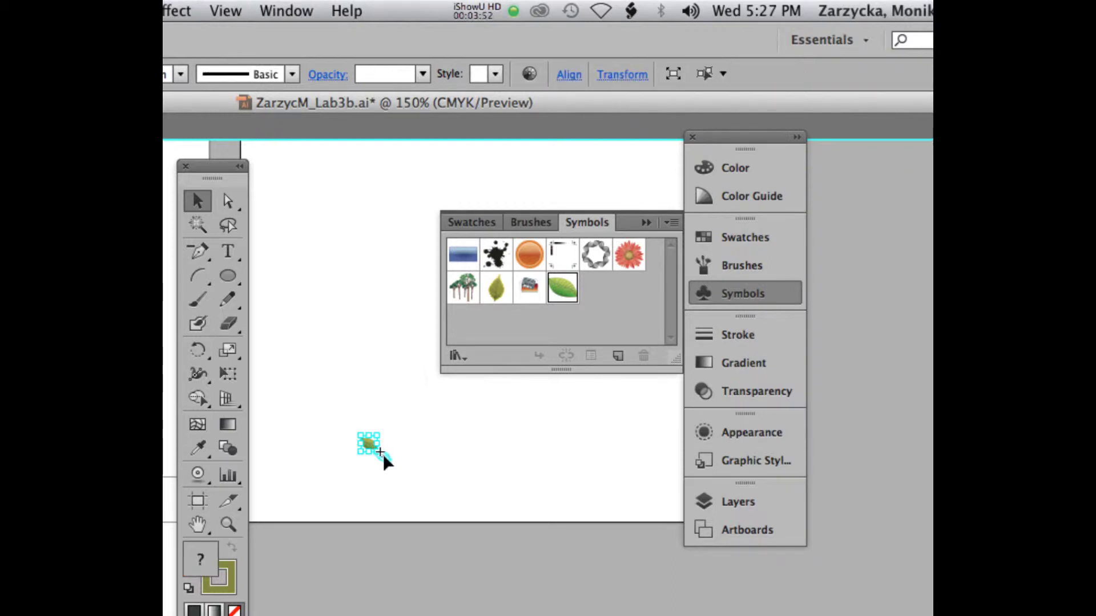
pyautogui.moveTo(382, 453); pyautogui.dragTo(399, 447)
pyautogui.click(417, 452)
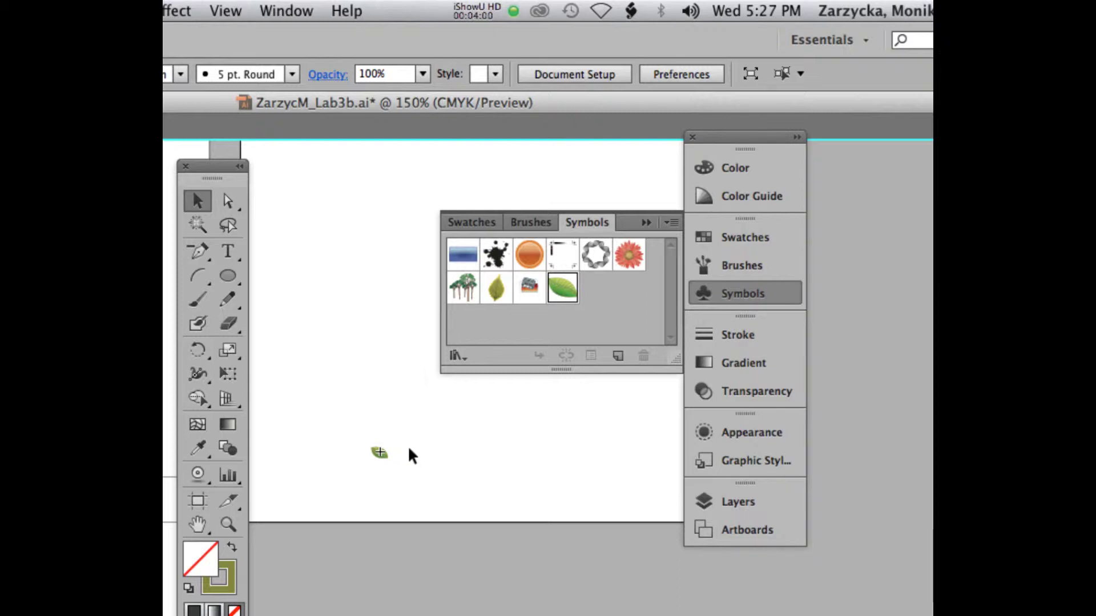
pyautogui.moveTo(164, 105); pyautogui.dragTo(385, 124)
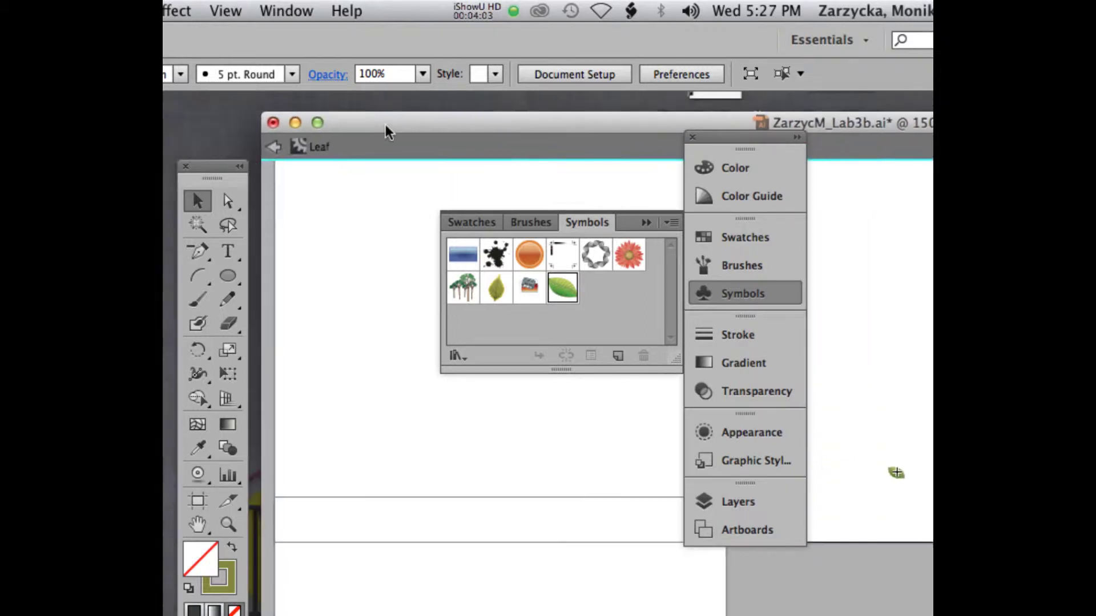
pyautogui.click(274, 149)
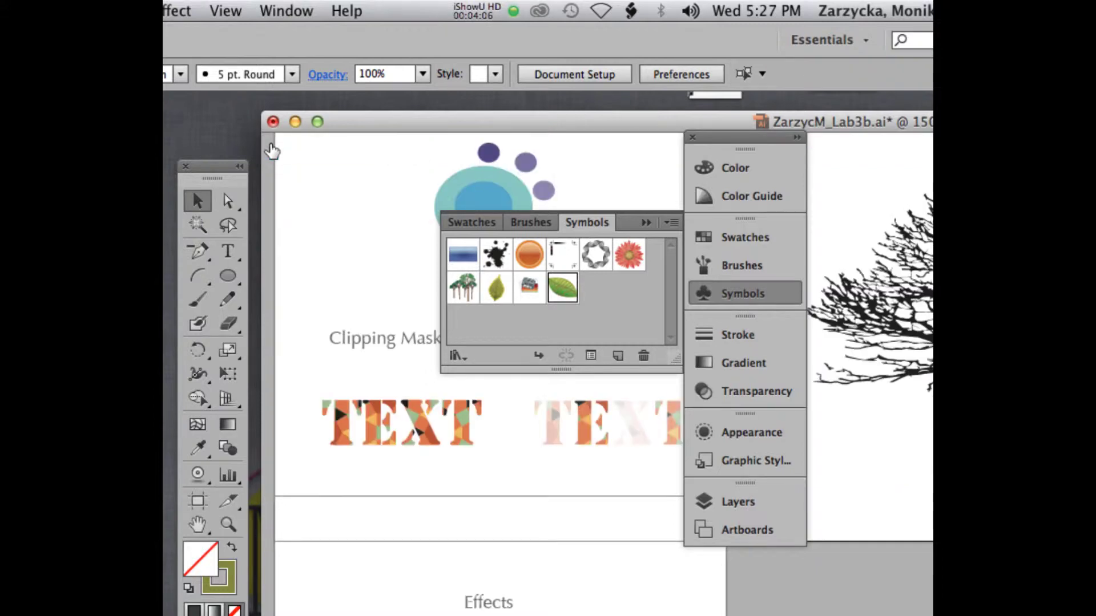
# Step: Rearrange the document window and panels and collapse the symbols list so the whole tree is unobstructed
pyautogui.moveTo(379, 127); pyautogui.dragTo(242, 120)
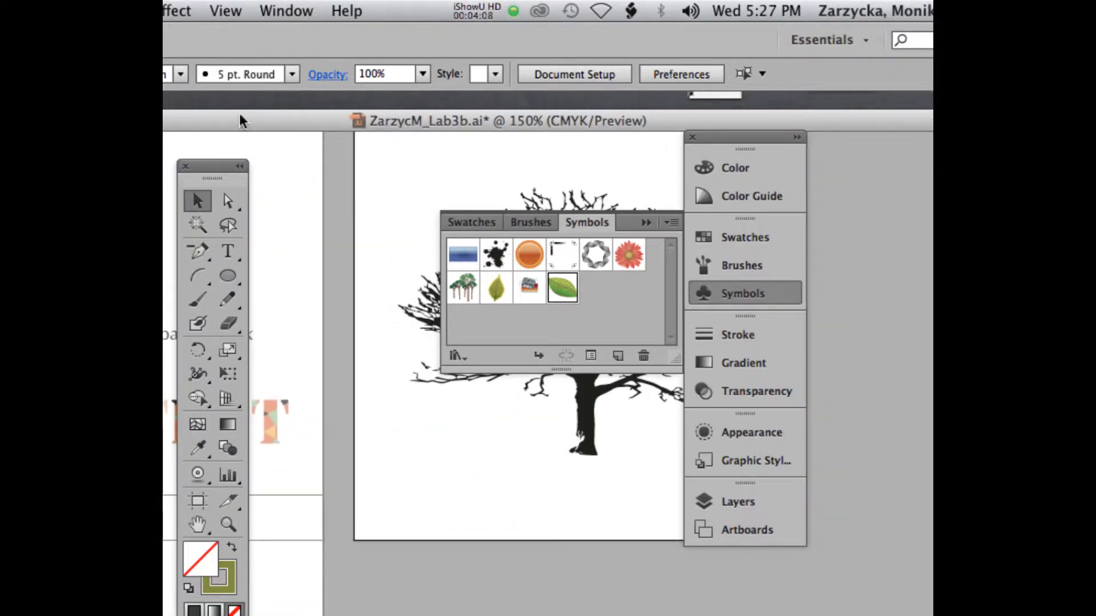
pyautogui.moveTo(497, 120); pyautogui.dragTo(406, 117)
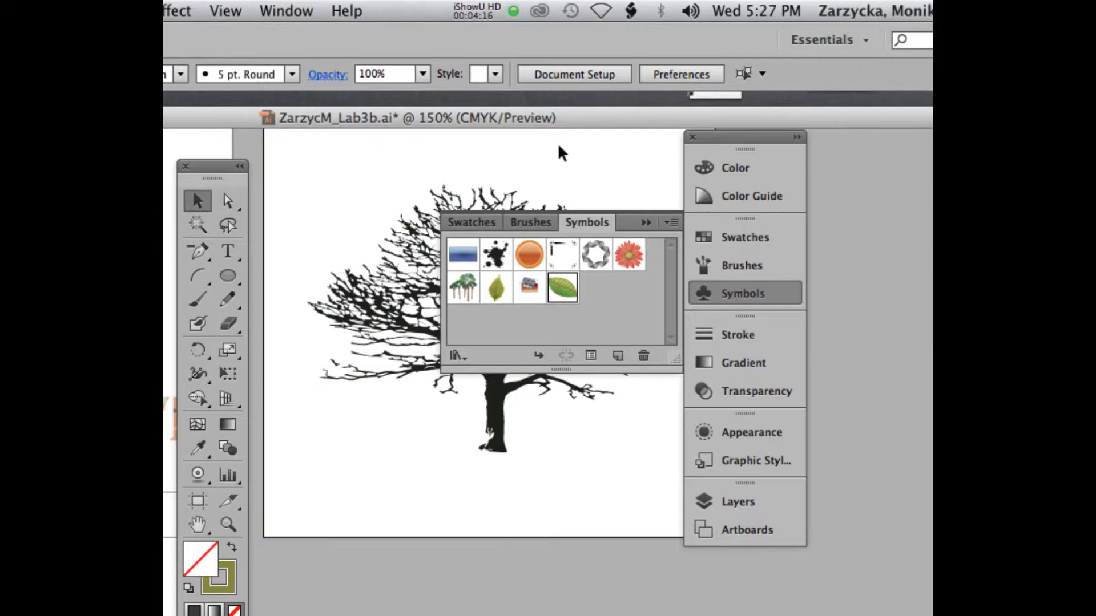
pyautogui.moveTo(228, 165); pyautogui.dragTo(219, 113)
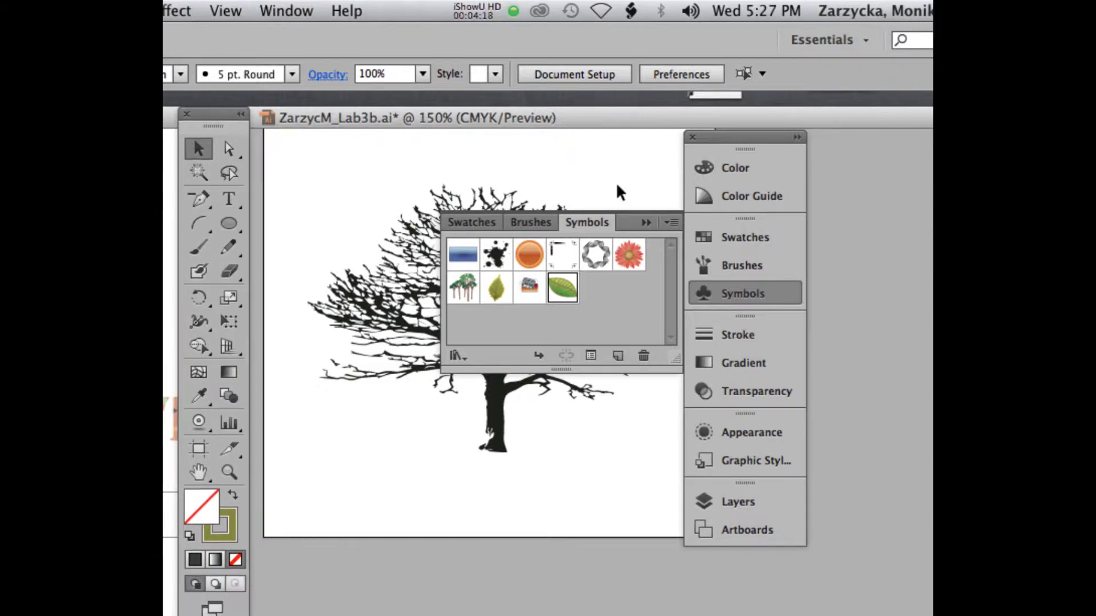
pyautogui.click(646, 222)
pyautogui.moveTo(715, 139); pyautogui.dragTo(784, 143)
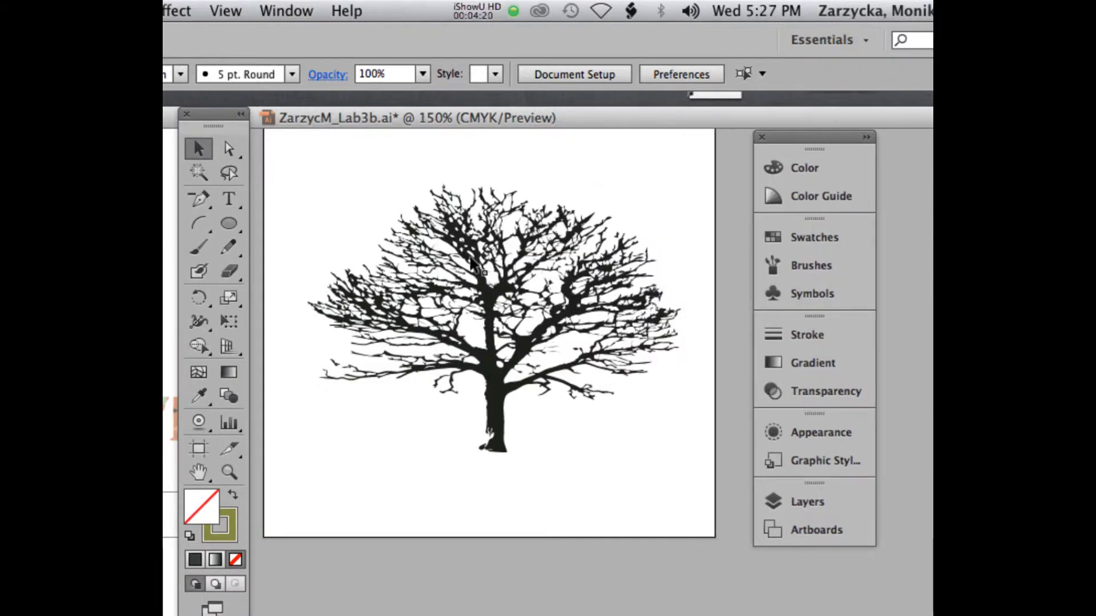
pyautogui.scroll(1, 489, 331)
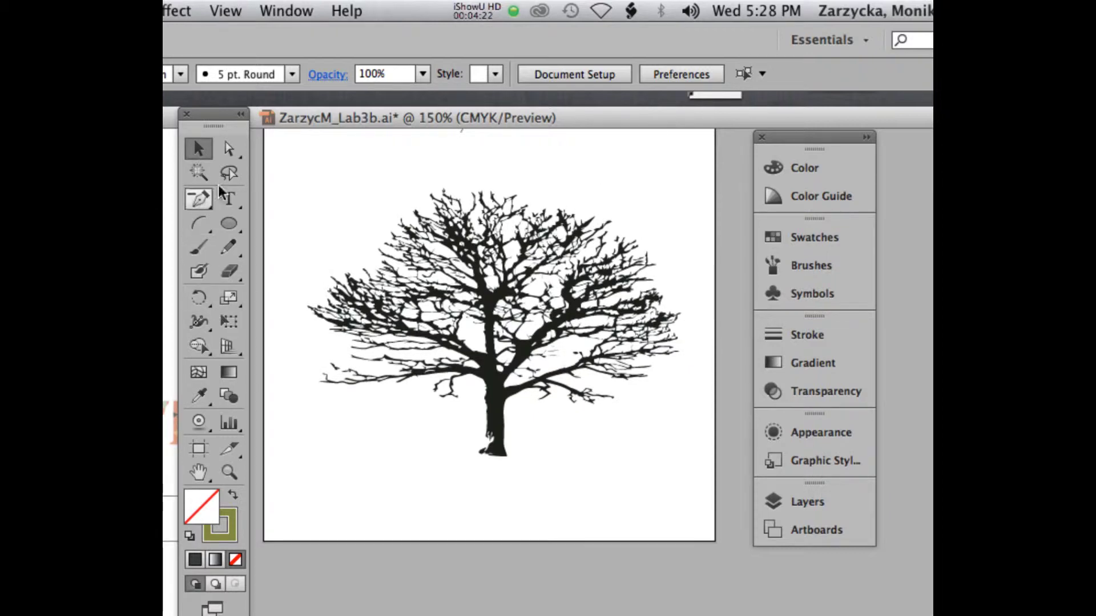
pyautogui.moveTo(216, 120); pyautogui.dragTo(220, 94)
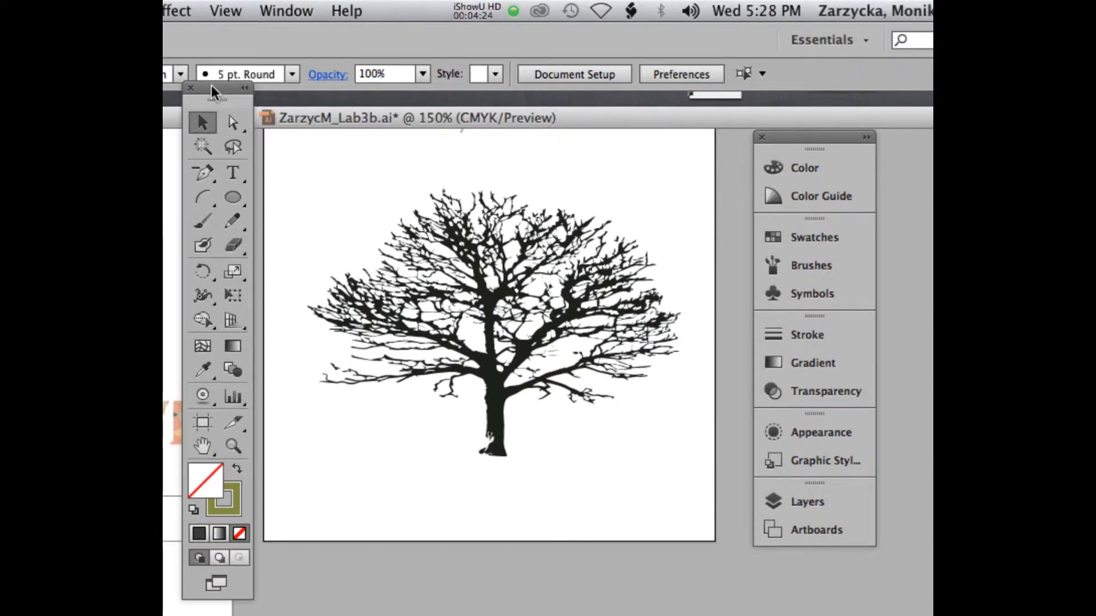
# Step: Spray Leaf symbol instances across the upper and middle branches of the tree with the Symbol Sprayer
pyautogui.moveTo(204, 400); pyautogui.dragTo(269, 408)
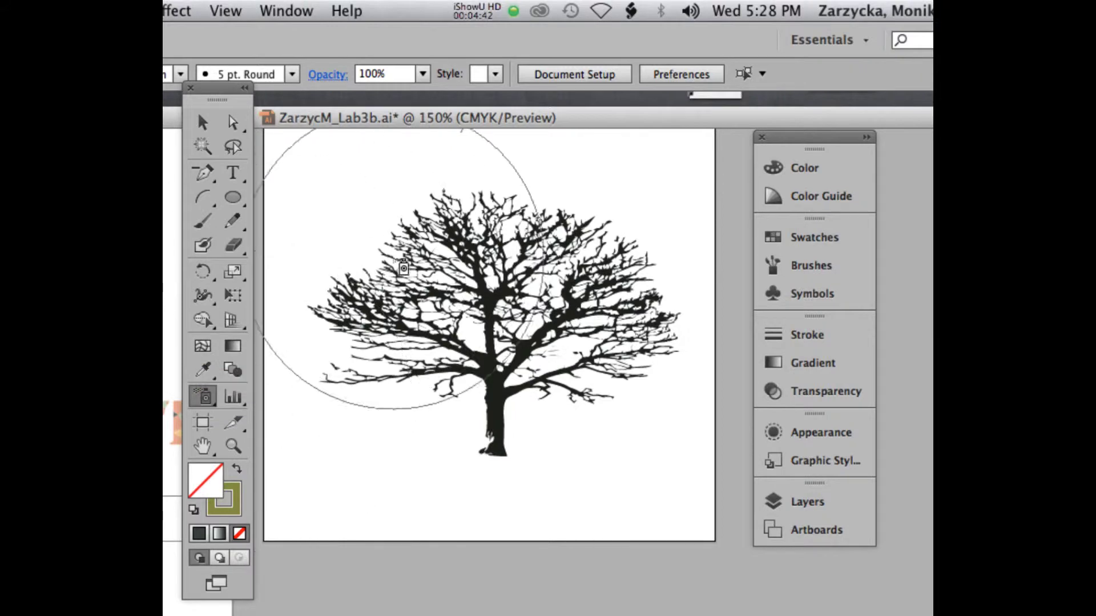
pyautogui.moveTo(359, 341)
pyautogui.mouseDown()
pyautogui.moveTo(406, 290)
pyautogui.moveTo(445, 266)
pyautogui.moveTo(531, 254)
pyautogui.moveTo(620, 277)
pyautogui.moveTo(637, 311)
pyautogui.moveTo(447, 281)
pyautogui.mouseUp()
pyautogui.moveTo(577, 278)
pyautogui.mouseDown()
pyautogui.moveTo(403, 257)
pyautogui.moveTo(525, 280)
pyautogui.moveTo(402, 245)
pyautogui.moveTo(536, 228)
pyautogui.moveTo(519, 189)
pyautogui.moveTo(457, 183)
pyautogui.moveTo(502, 188)
pyautogui.moveTo(491, 228)
pyautogui.moveTo(496, 194)
pyautogui.mouseUp()
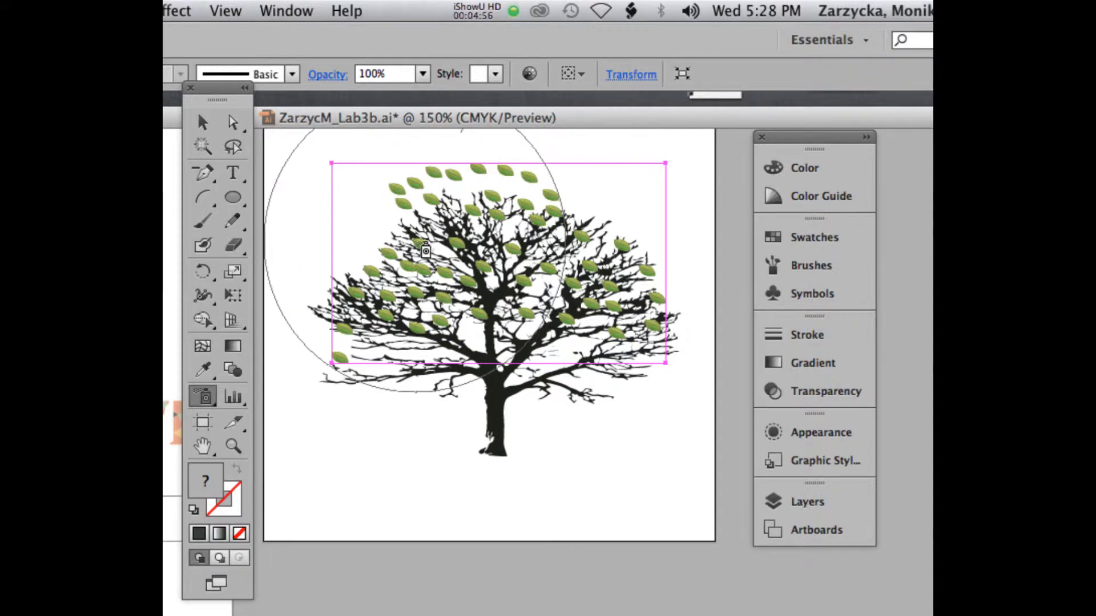
pyautogui.moveTo(377, 228)
pyautogui.mouseDown()
pyautogui.moveTo(422, 268)
pyautogui.moveTo(472, 290)
pyautogui.mouseUp()
pyautogui.moveTo(605, 307)
pyautogui.mouseDown()
pyautogui.moveTo(600, 340)
pyautogui.moveTo(585, 308)
pyautogui.moveTo(553, 290)
pyautogui.mouseUp()
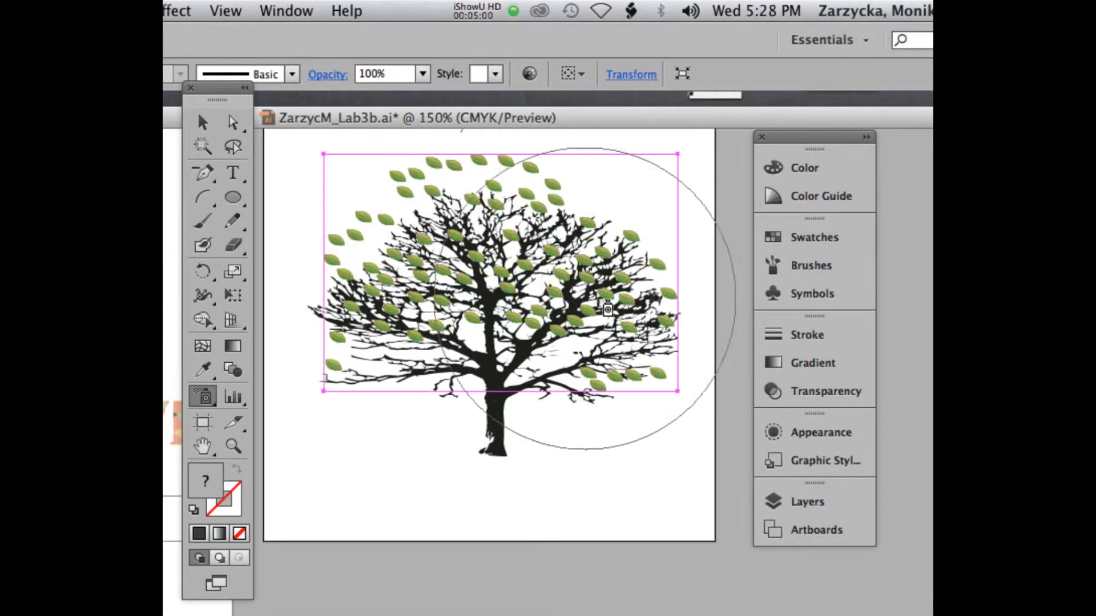
# Step: Spray more leaves over the tree's lower branches on both sides and fill in the middle of the crown
pyautogui.moveTo(413, 366)
pyautogui.mouseDown()
pyautogui.moveTo(377, 331)
pyautogui.moveTo(470, 347)
pyautogui.mouseUp()
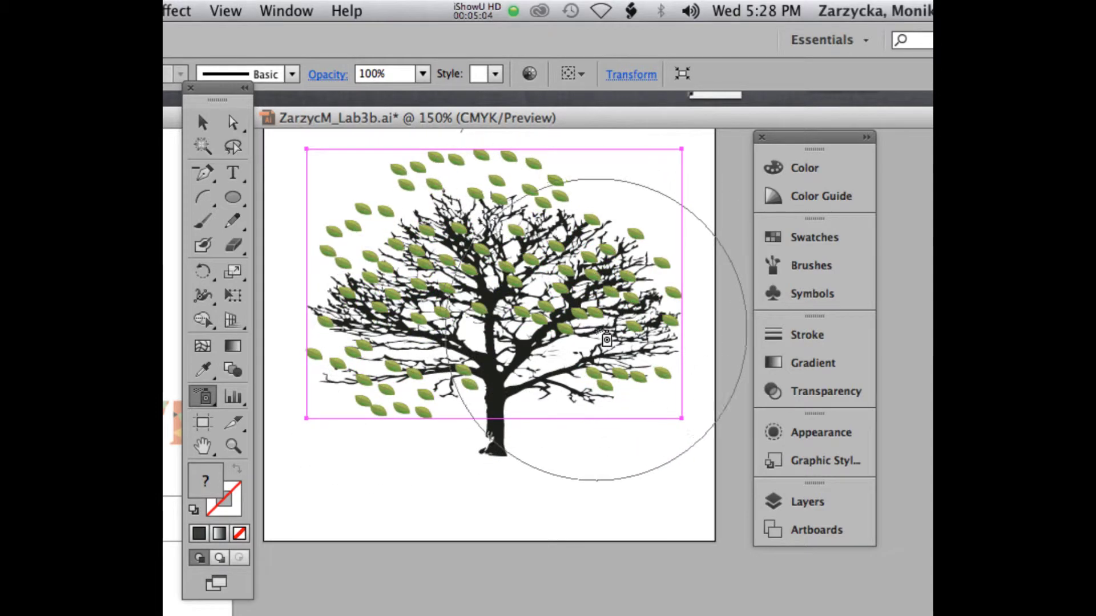
pyautogui.moveTo(619, 338); pyautogui.dragTo(629, 346)
pyautogui.moveTo(425, 326)
pyautogui.mouseDown()
pyautogui.moveTo(413, 322)
pyautogui.moveTo(490, 188)
pyautogui.mouseUp()
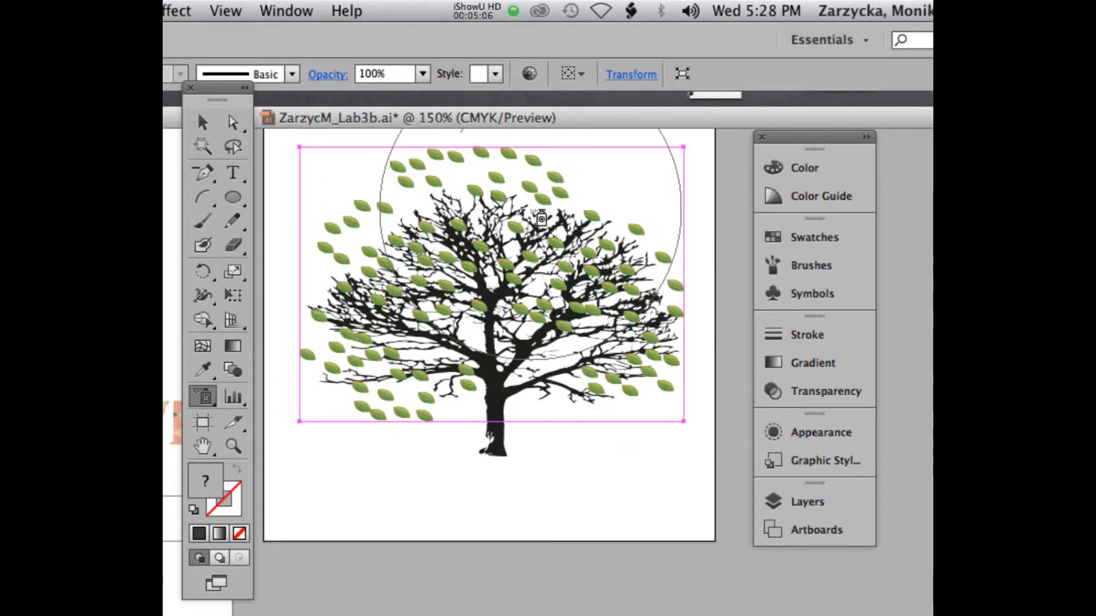
pyautogui.moveTo(555, 295); pyautogui.dragTo(531, 305)
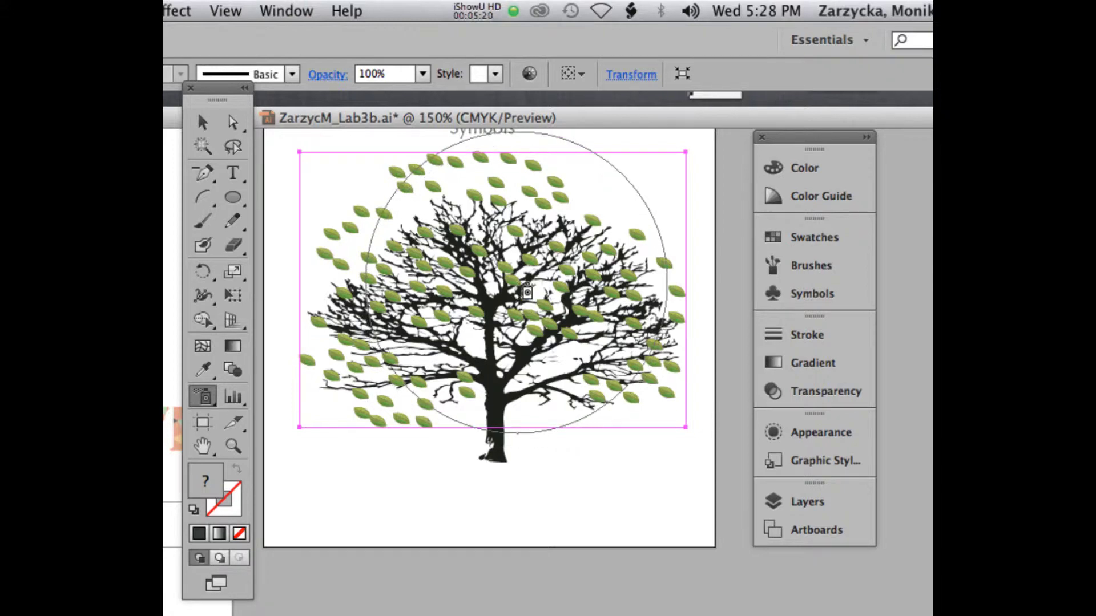
pyautogui.click(484, 279)
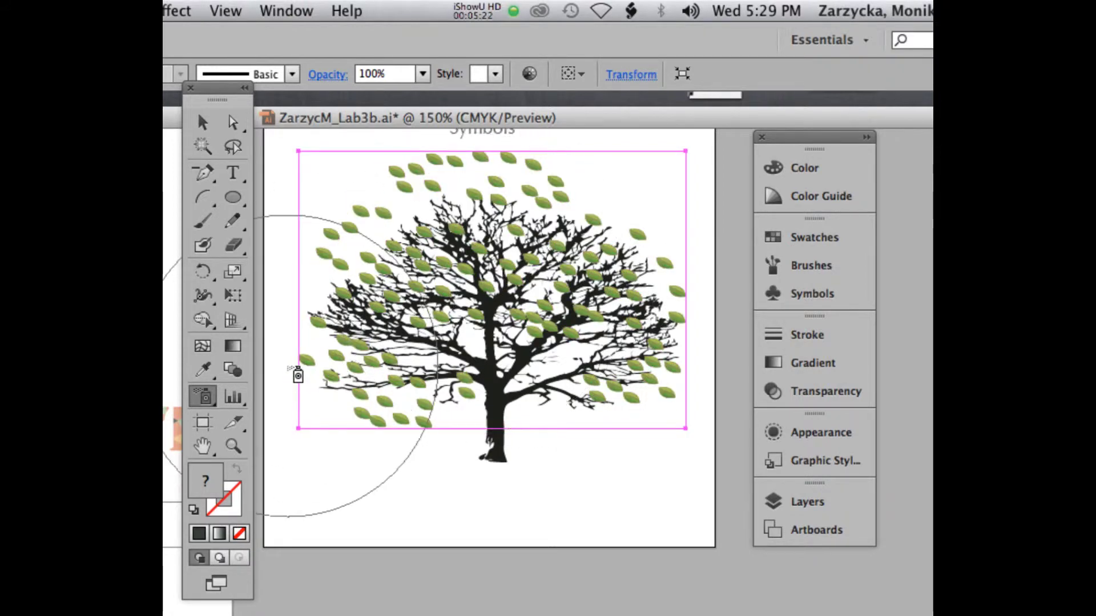
# Step: Shift the stray leaves above, beside and below the crown inward onto the branches with the Symbol Shifter
pyautogui.click(200, 397)
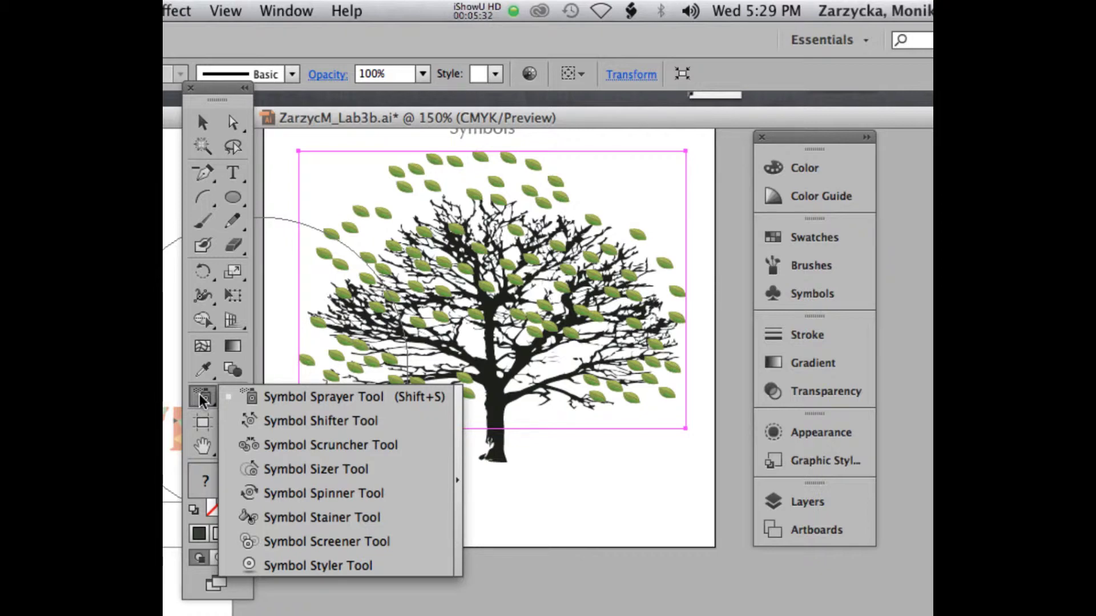
pyautogui.click(296, 422)
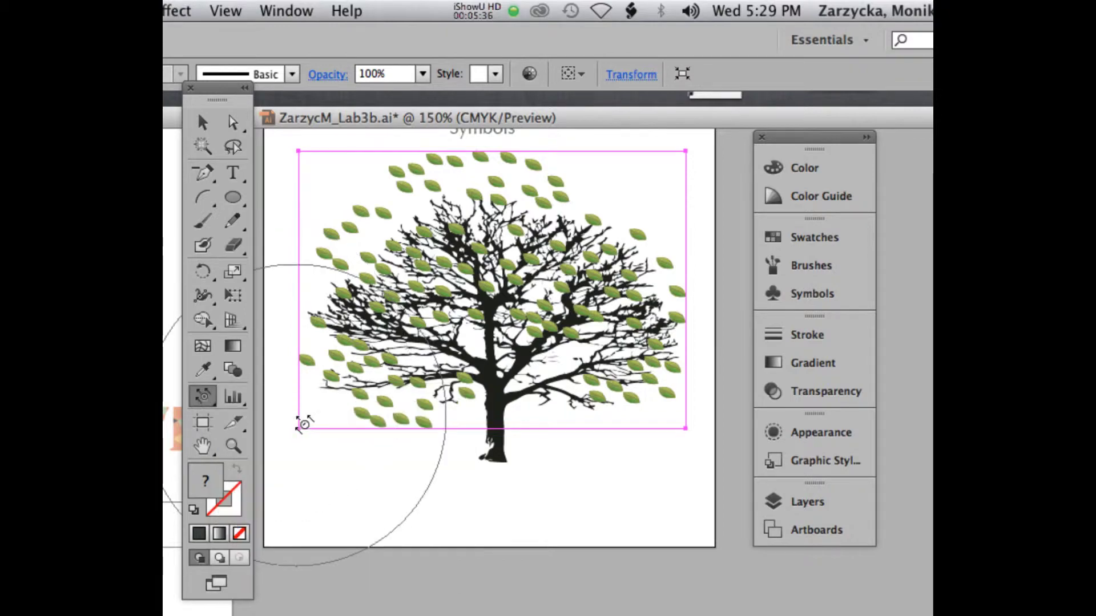
pyautogui.moveTo(422, 188)
pyautogui.mouseDown()
pyautogui.moveTo(447, 199)
pyautogui.moveTo(557, 179)
pyautogui.moveTo(528, 205)
pyautogui.moveTo(547, 211)
pyautogui.mouseUp()
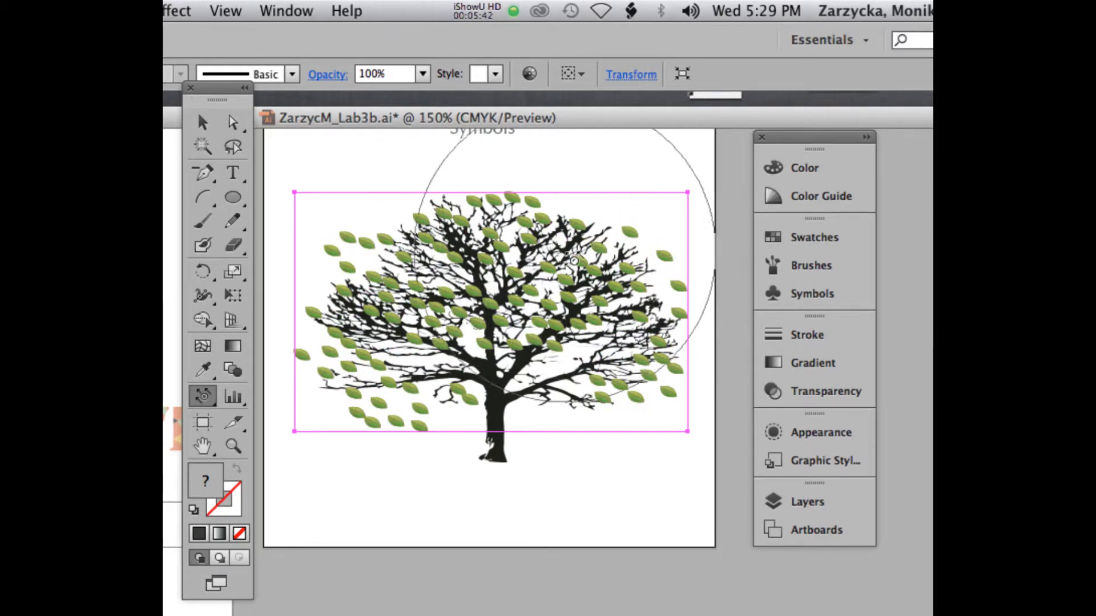
pyautogui.moveTo(548, 251)
pyautogui.mouseDown()
pyautogui.moveTo(507, 262)
pyautogui.moveTo(571, 165)
pyautogui.mouseUp()
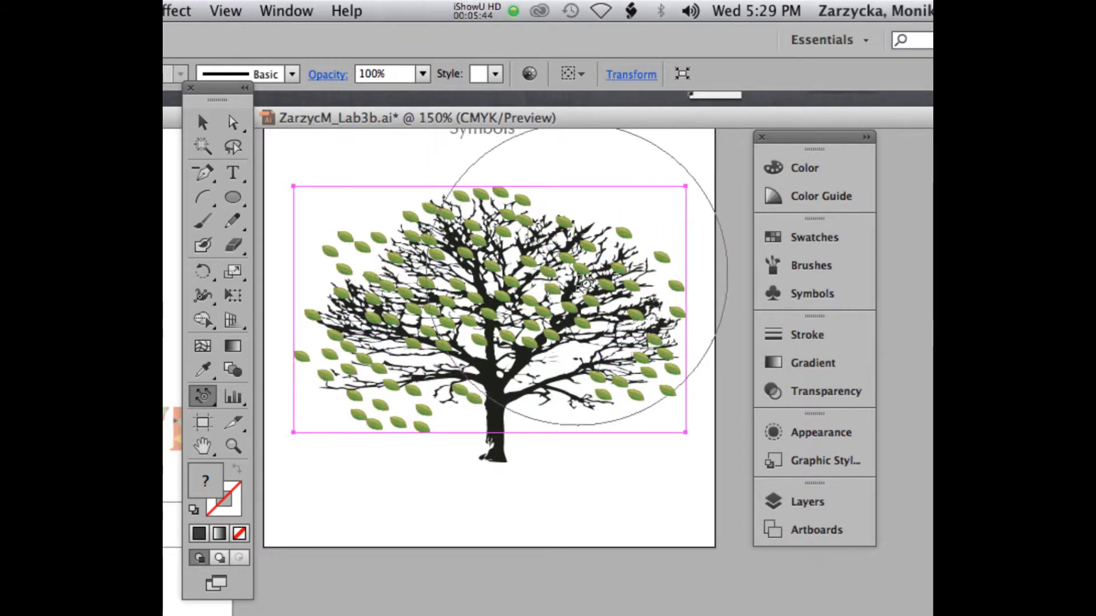
pyautogui.moveTo(548, 206)
pyautogui.mouseDown()
pyautogui.moveTo(513, 196)
pyautogui.moveTo(525, 183)
pyautogui.moveTo(548, 205)
pyautogui.mouseUp()
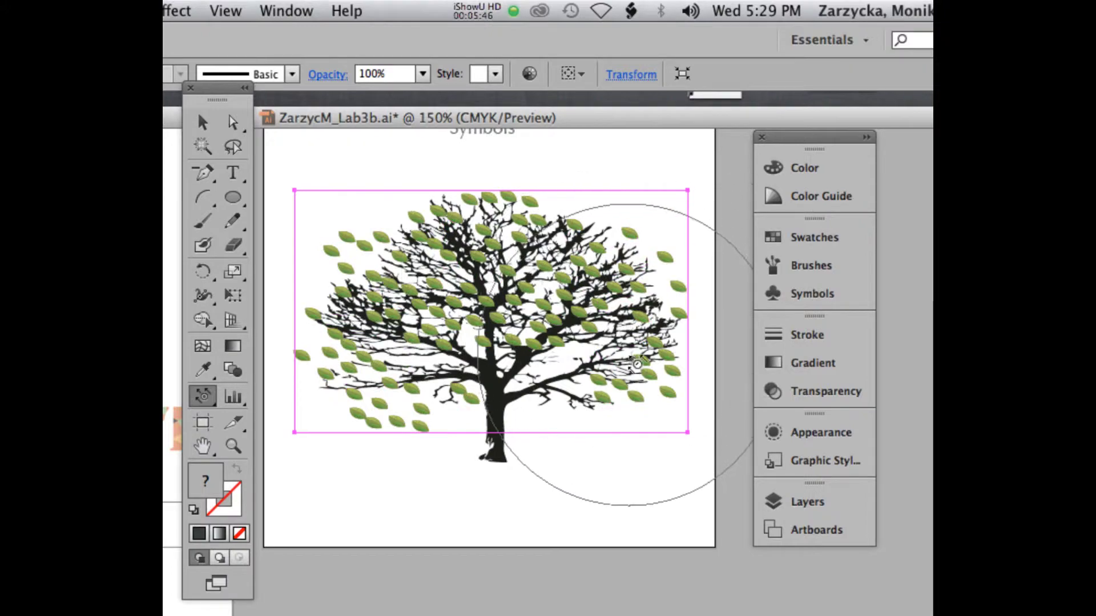
pyautogui.moveTo(625, 333)
pyautogui.mouseDown()
pyautogui.moveTo(354, 348)
pyautogui.moveTo(400, 370)
pyautogui.mouseUp()
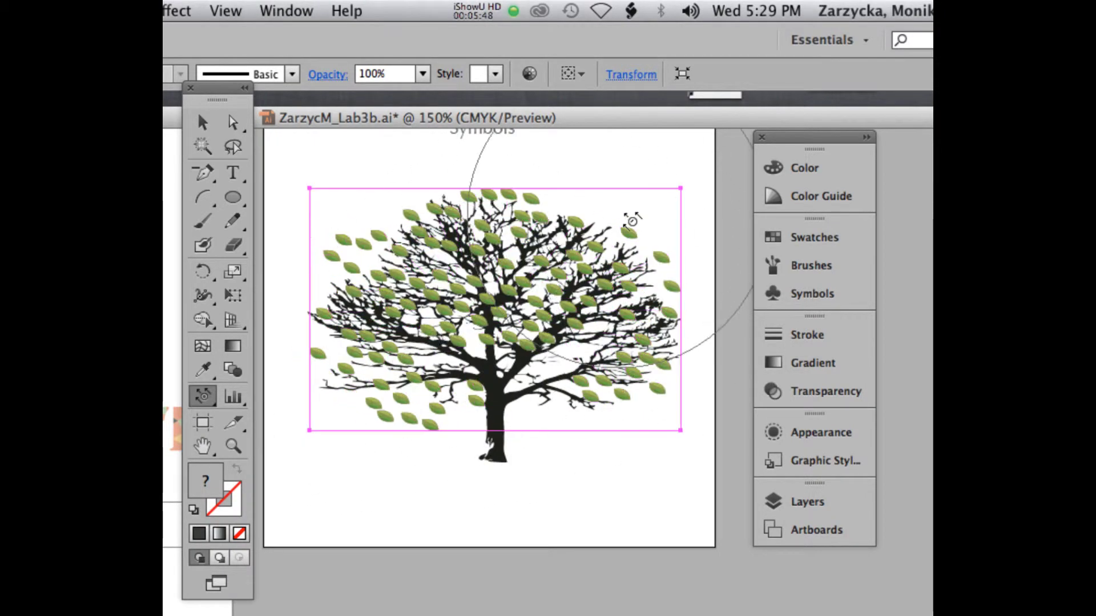
pyautogui.moveTo(384, 151)
pyautogui.mouseDown()
pyautogui.moveTo(400, 309)
pyautogui.moveTo(376, 260)
pyautogui.mouseUp()
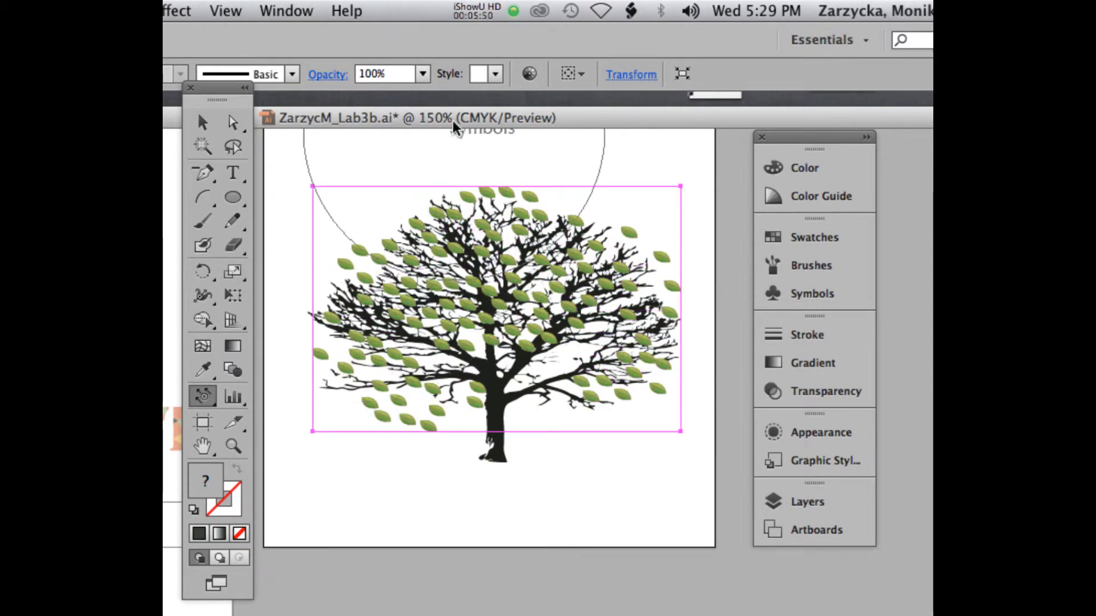
pyautogui.moveTo(425, 423)
pyautogui.mouseDown()
pyautogui.moveTo(419, 457)
pyautogui.moveTo(428, 451)
pyautogui.mouseUp()
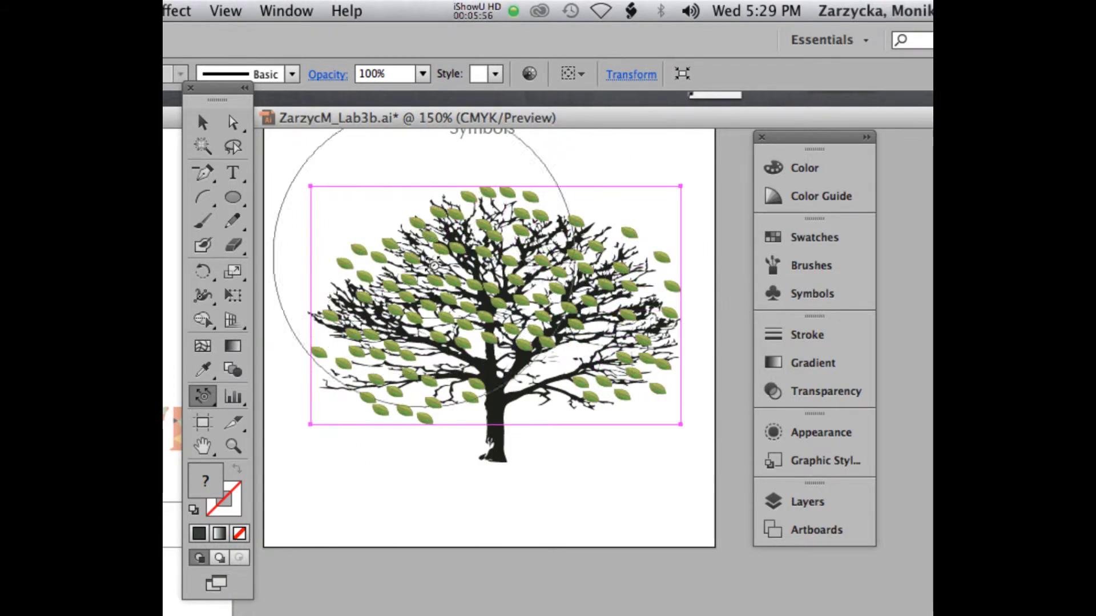
# Step: Gather the sprayed leaves closer together around the middle of the crown with the Symbol Scruncher
pyautogui.moveTo(203, 395); pyautogui.dragTo(286, 446)
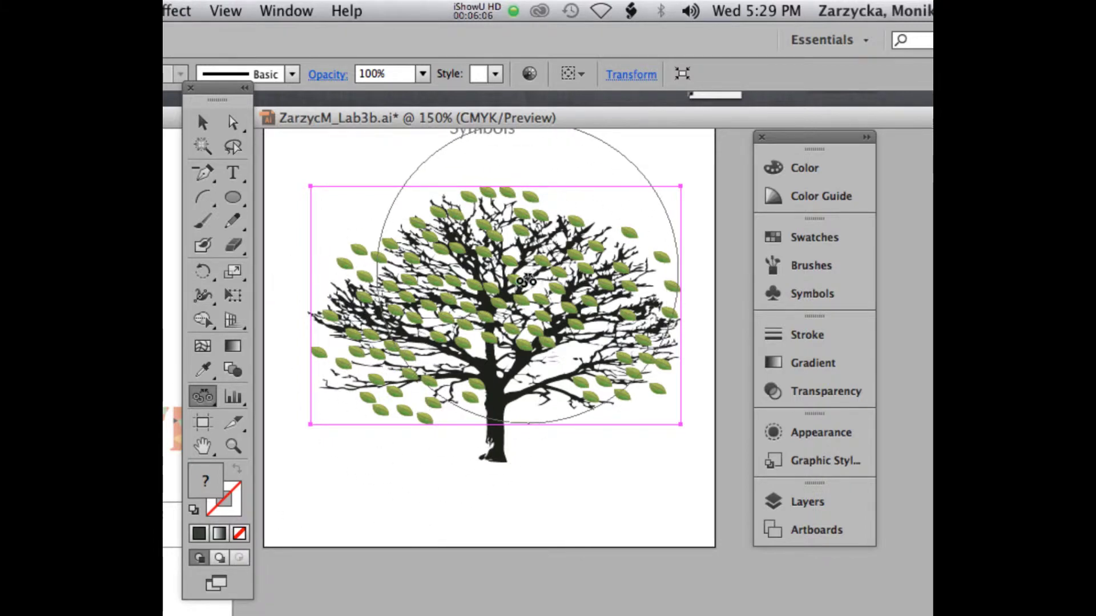
pyautogui.moveTo(526, 279)
pyautogui.mouseDown()
pyautogui.moveTo(501, 284)
pyautogui.moveTo(570, 319)
pyautogui.mouseUp()
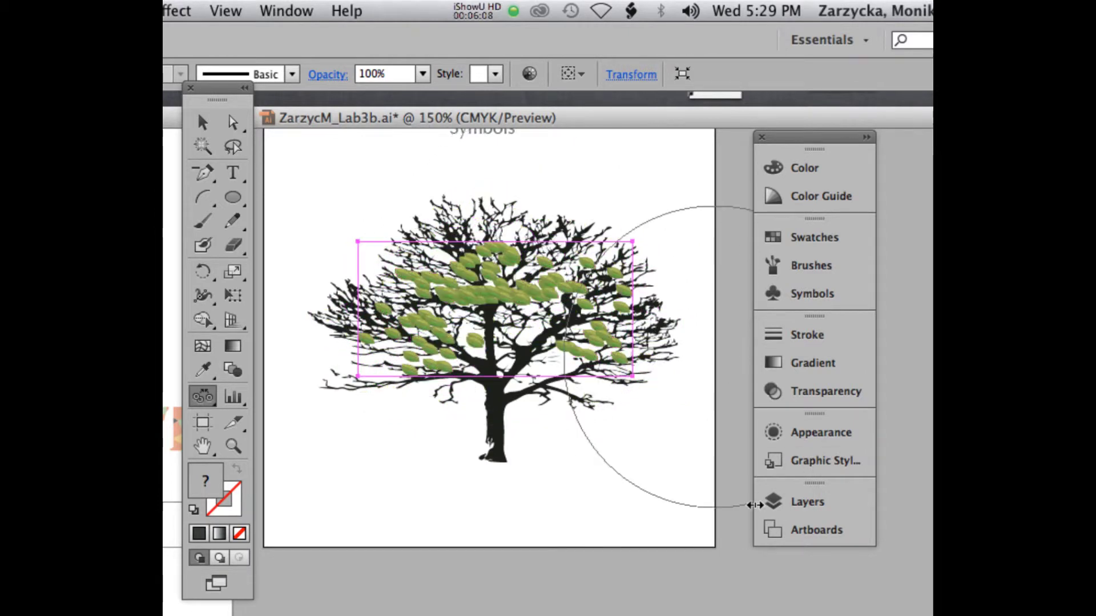
pyautogui.moveTo(655, 403)
pyautogui.mouseDown()
pyautogui.moveTo(591, 339)
pyautogui.moveTo(468, 296)
pyautogui.moveTo(590, 430)
pyautogui.moveTo(594, 469)
pyautogui.mouseUp()
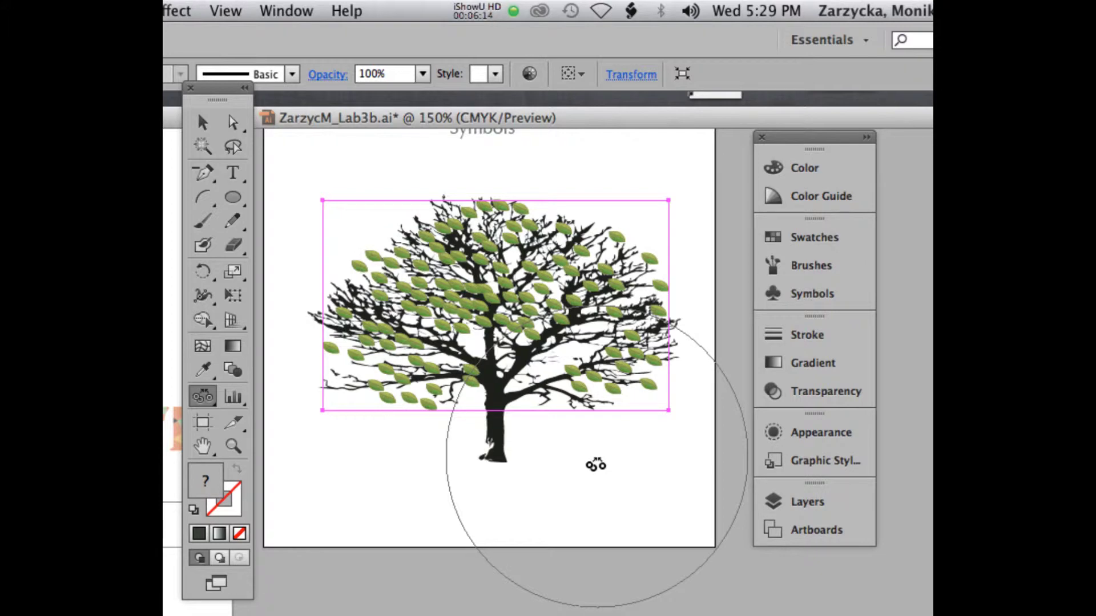
pyautogui.moveTo(508, 299); pyautogui.dragTo(512, 301)
# Step: Spray additional leaves along the crown's top edge, outer side branches and lower-left branch tips with the Symbol Sprayer
pyautogui.moveTo(203, 396); pyautogui.dragTo(247, 395)
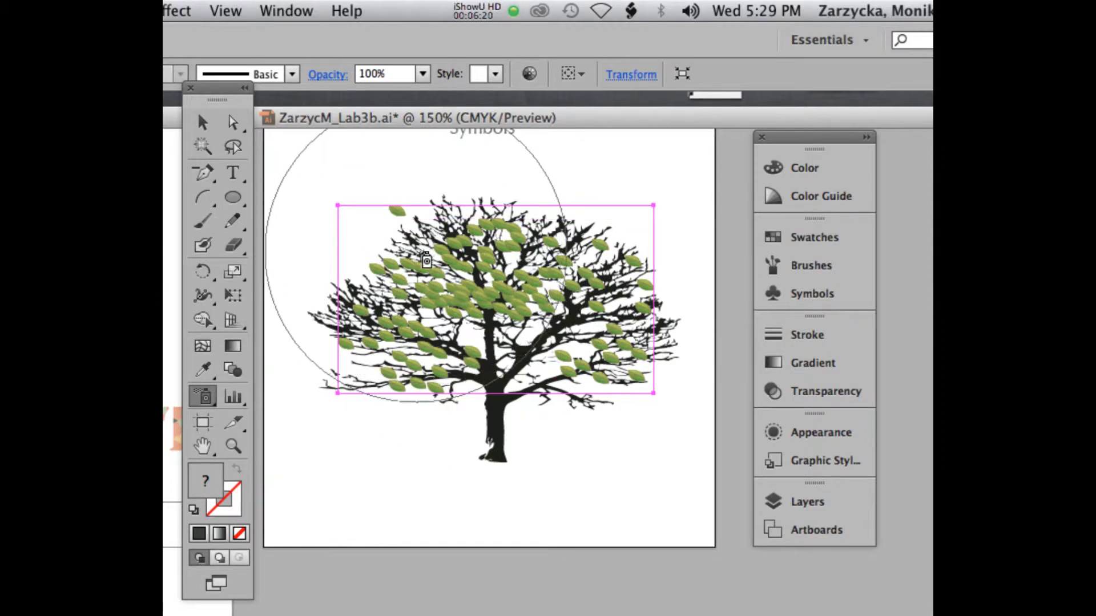
pyautogui.moveTo(411, 266)
pyautogui.mouseDown()
pyautogui.moveTo(434, 245)
pyautogui.moveTo(592, 245)
pyautogui.moveTo(514, 245)
pyautogui.moveTo(458, 227)
pyautogui.mouseUp()
pyautogui.moveTo(605, 310)
pyautogui.mouseDown()
pyautogui.moveTo(572, 317)
pyautogui.moveTo(595, 330)
pyautogui.moveTo(606, 323)
pyautogui.mouseUp()
pyautogui.moveTo(418, 313)
pyautogui.mouseDown()
pyautogui.moveTo(314, 288)
pyautogui.moveTo(320, 319)
pyautogui.mouseUp()
pyautogui.moveTo(617, 371); pyautogui.dragTo(685, 350)
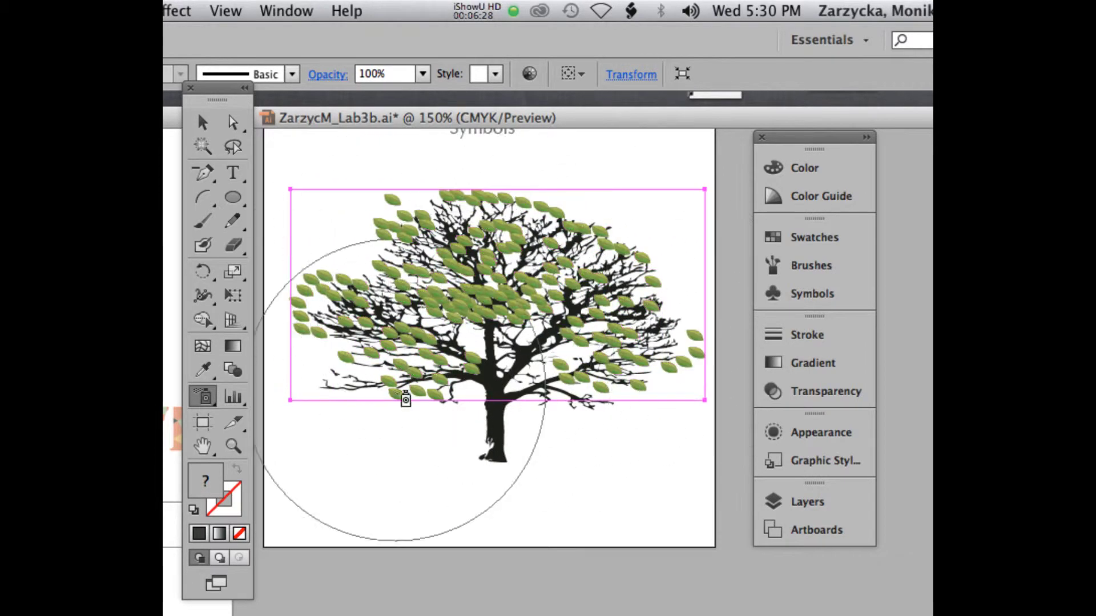
pyautogui.moveTo(371, 389); pyautogui.dragTo(330, 239)
pyautogui.moveTo(571, 212)
pyautogui.mouseDown()
pyautogui.moveTo(600, 216)
pyautogui.moveTo(595, 259)
pyautogui.mouseUp()
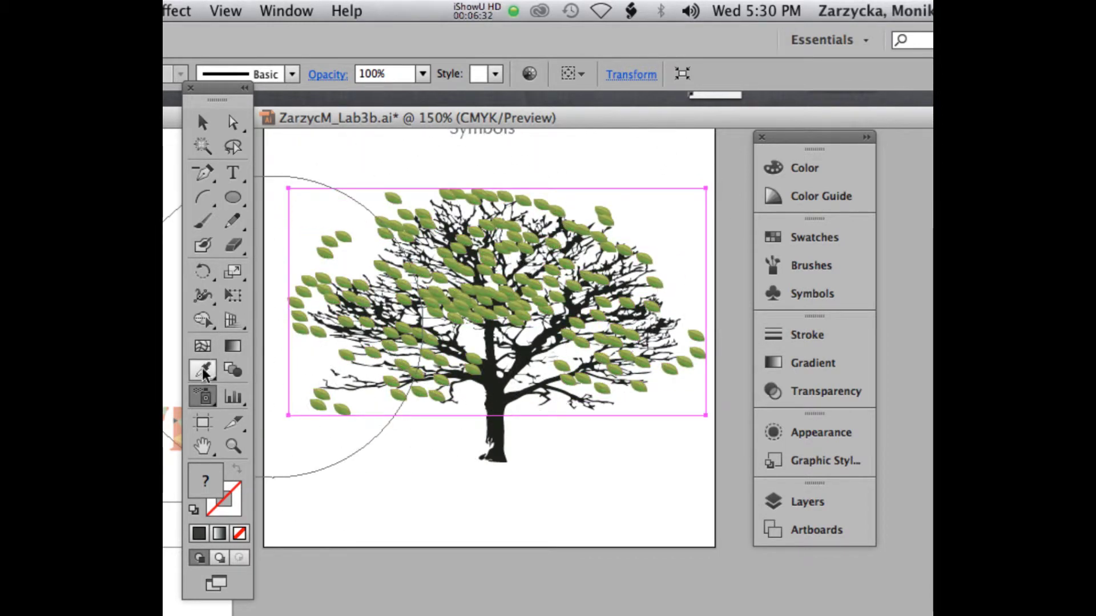
# Step: Shift the stray leaves at the crown's upper left, top, right side and lower left inward onto the branches with the Symbol Shifter
pyautogui.moveTo(206, 400)
pyautogui.mouseDown()
pyautogui.moveTo(240, 399)
pyautogui.moveTo(297, 494)
pyautogui.mouseUp()
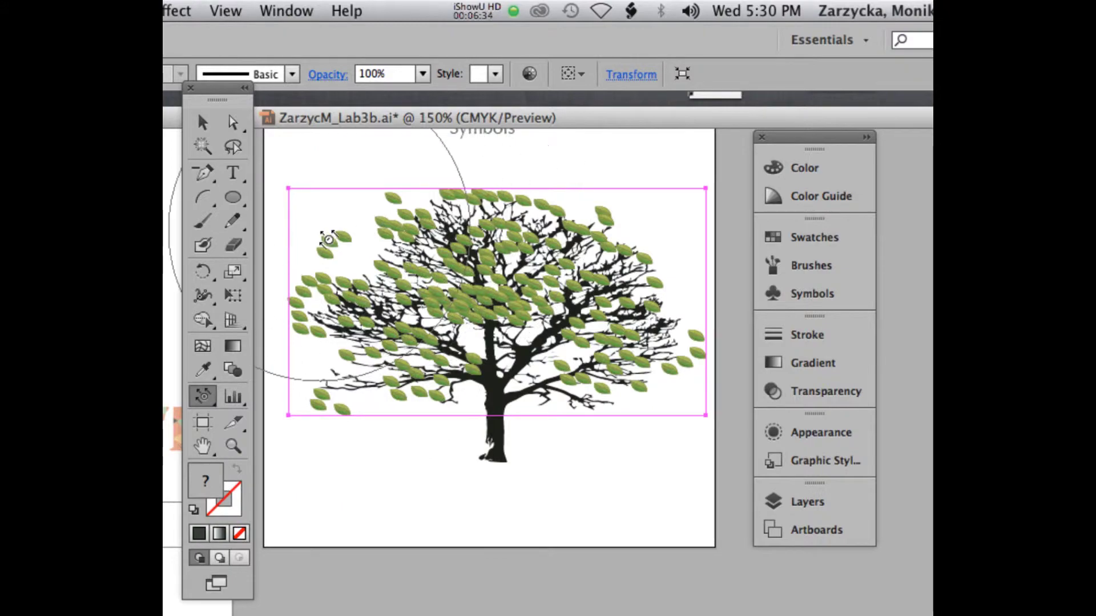
pyautogui.click(362, 261)
pyautogui.click(515, 203)
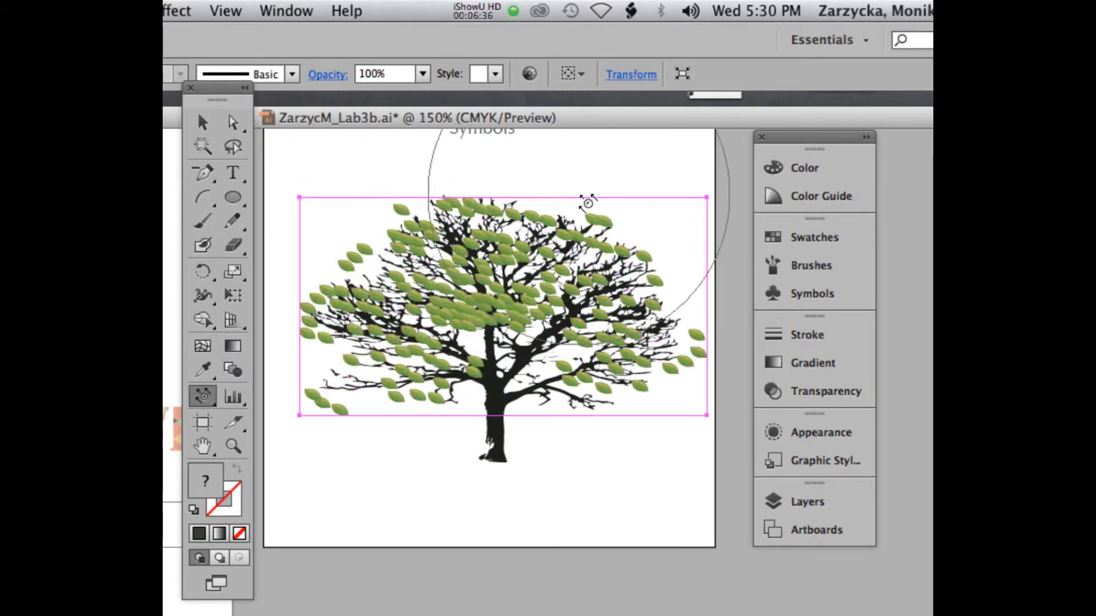
pyautogui.click(709, 381)
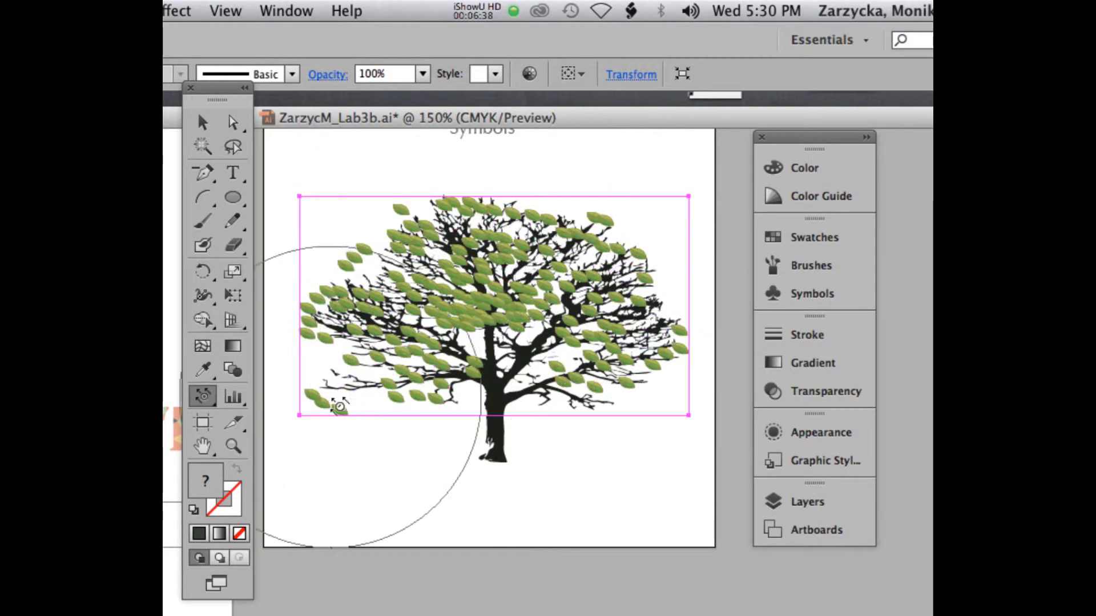
pyautogui.click(330, 392)
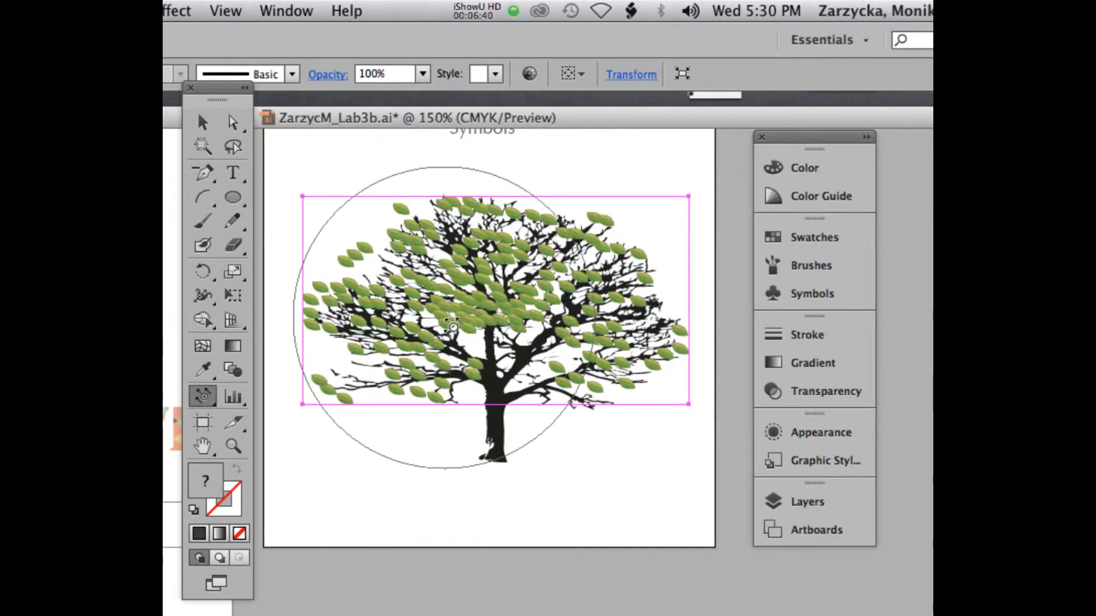
# Step: Gather the leaves closer together with the Symbol Scruncher and spread those in the upper middle of the crown back apart
pyautogui.moveTo(203, 395); pyautogui.dragTo(305, 440)
pyautogui.click(434, 212)
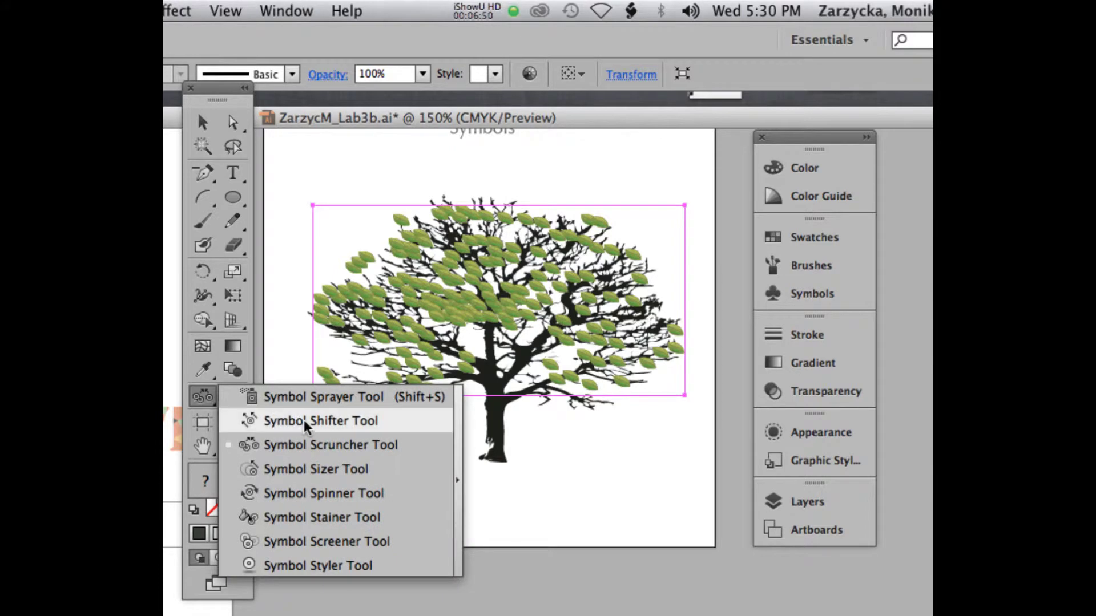
pyautogui.click(305, 444)
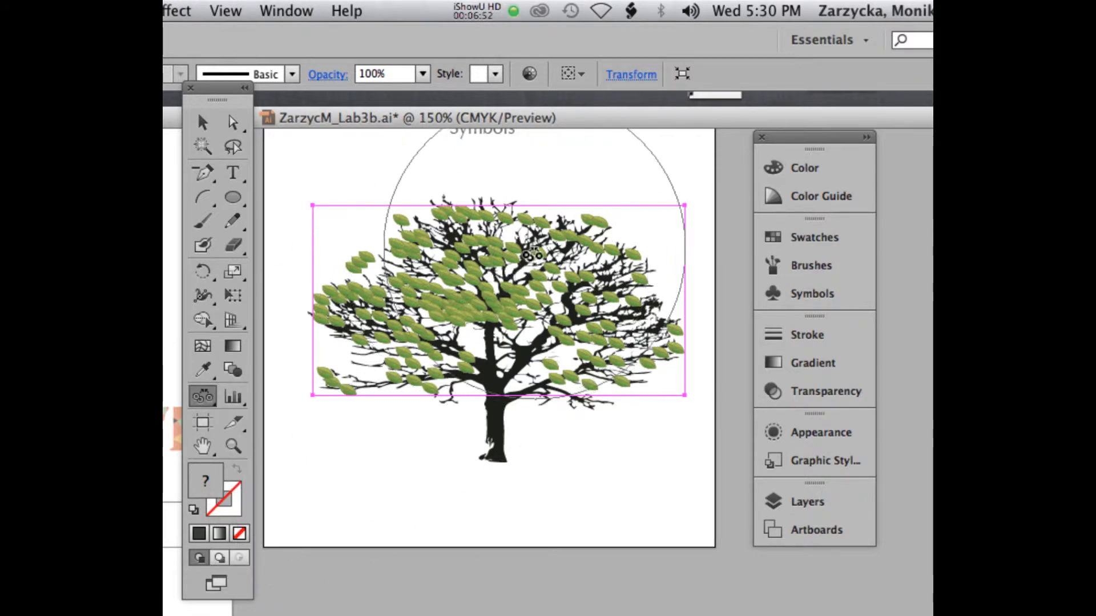
pyautogui.moveTo(514, 245); pyautogui.dragTo(510, 243)
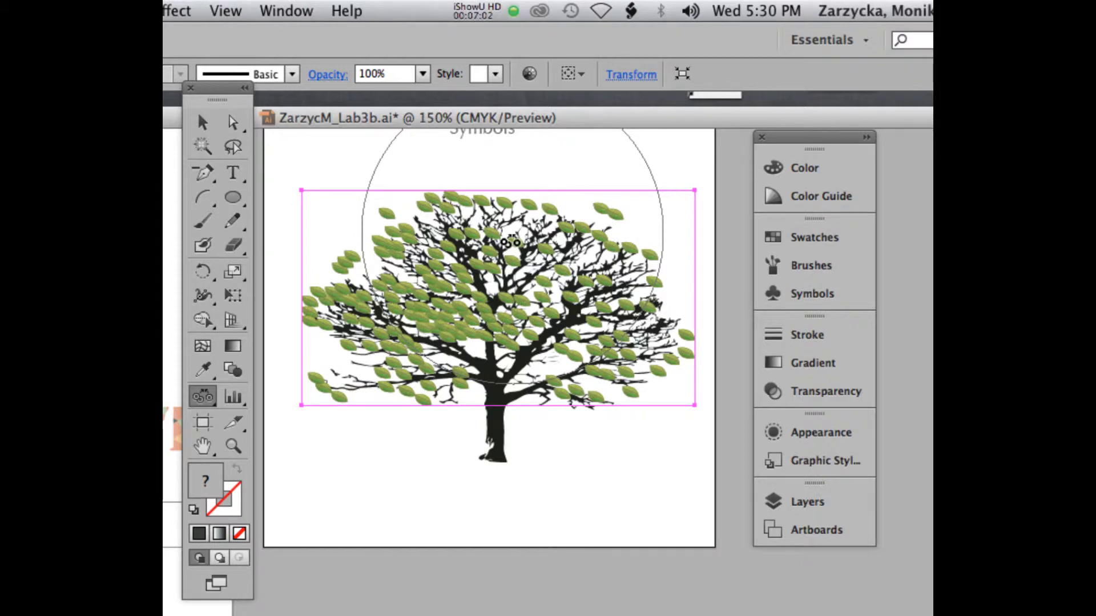
pyautogui.moveTo(510, 243)
pyautogui.mouseDown()
pyautogui.moveTo(576, 354)
pyautogui.moveTo(505, 261)
pyautogui.mouseUp()
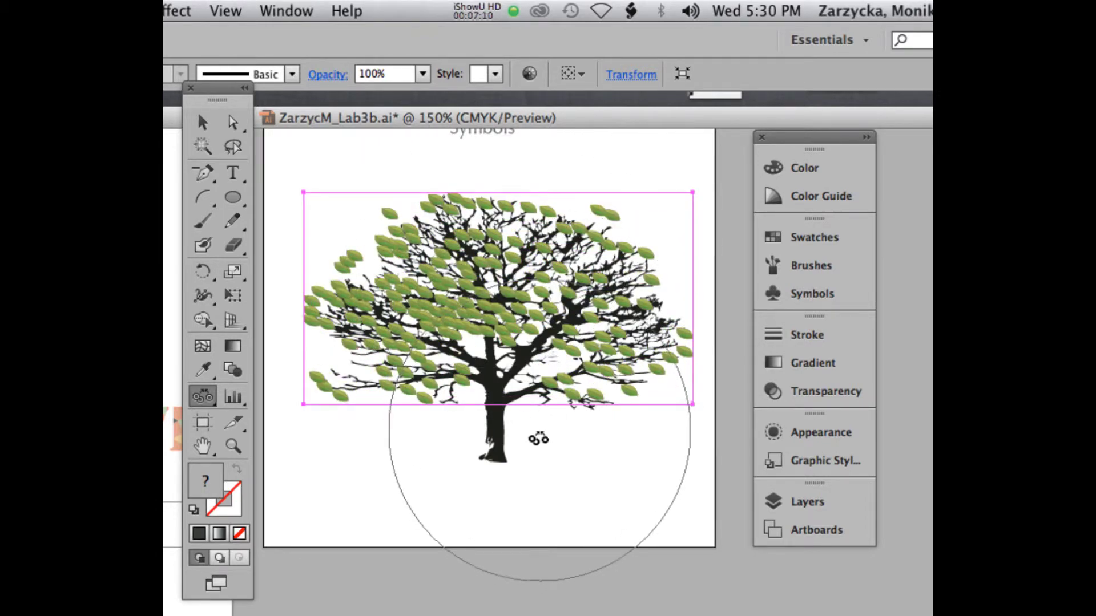
# Step: Shift the leaves sticking out at the crown's upper right inward onto the branches with the Symbol Shifter
pyautogui.moveTo(202, 395); pyautogui.dragTo(237, 421)
pyautogui.moveTo(610, 216); pyautogui.dragTo(588, 230)
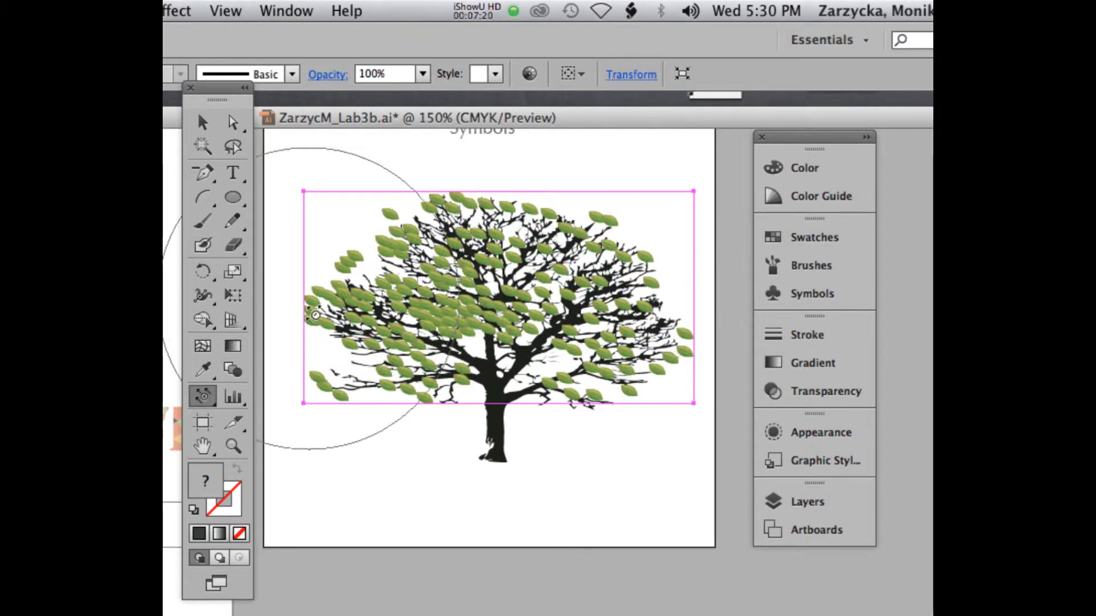
# Step: Vary the leaf sizes with the Symbol Sizer, shrinking leaves in the crown's middle and enlarging those on its upper right
pyautogui.click(203, 396)
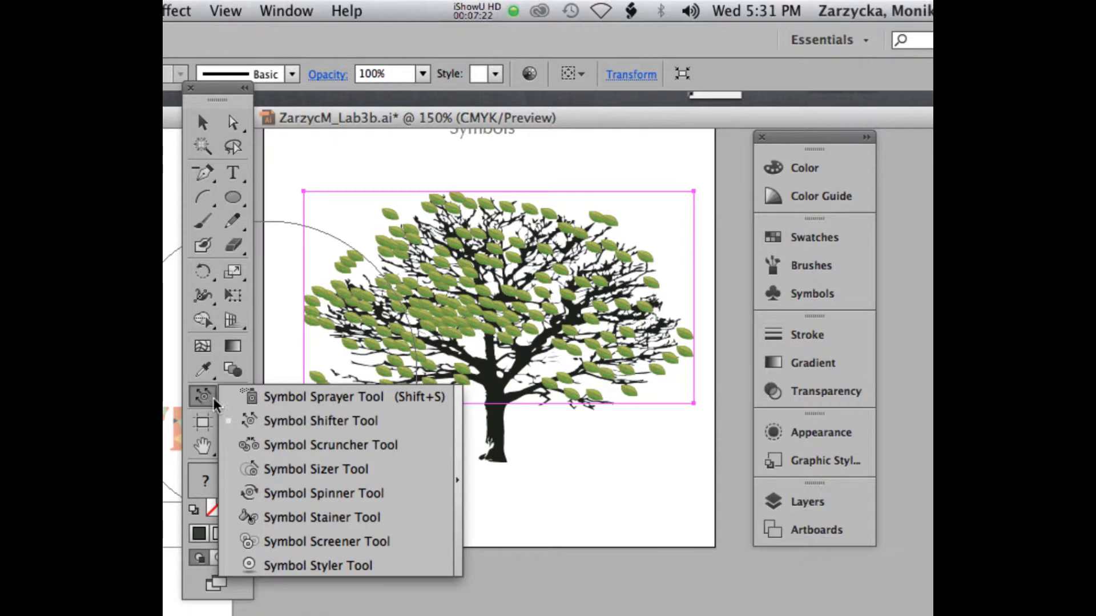
pyautogui.click(302, 468)
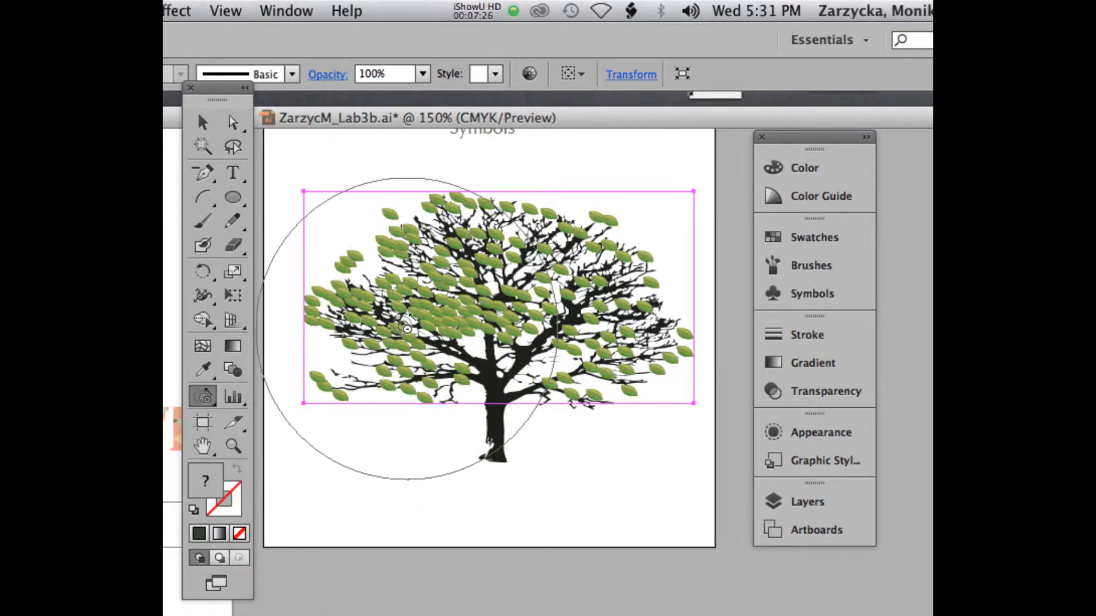
pyautogui.click(407, 328)
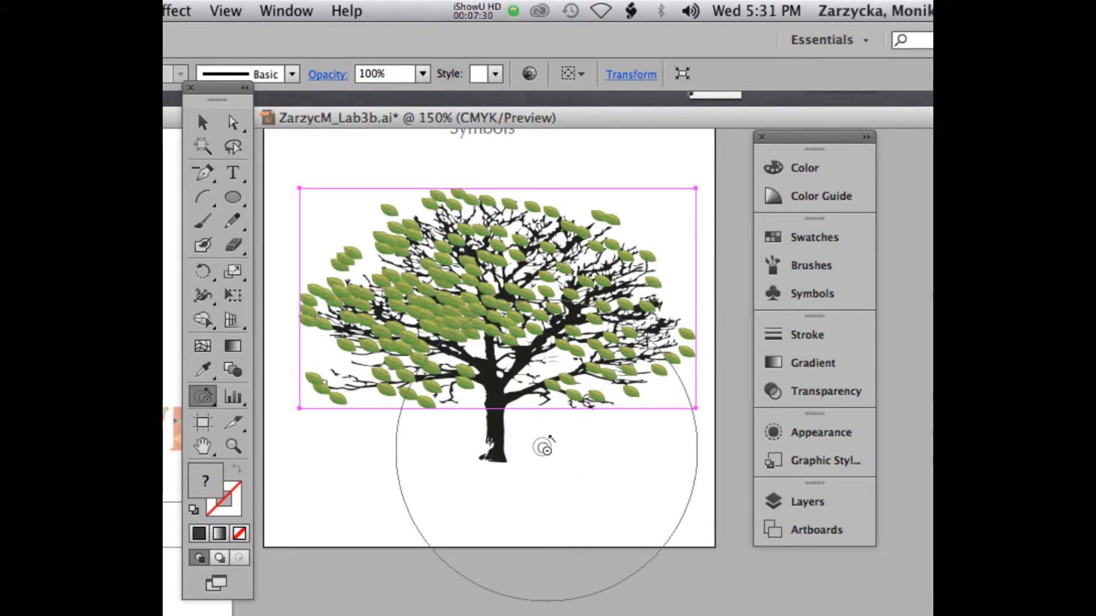
pyautogui.moveTo(543, 447)
pyautogui.mouseDown()
pyautogui.moveTo(478, 337)
pyautogui.moveTo(429, 321)
pyautogui.moveTo(546, 332)
pyautogui.moveTo(439, 313)
pyautogui.moveTo(558, 254)
pyautogui.moveTo(498, 216)
pyautogui.moveTo(472, 237)
pyautogui.moveTo(472, 286)
pyautogui.moveTo(449, 300)
pyautogui.moveTo(471, 349)
pyautogui.mouseUp()
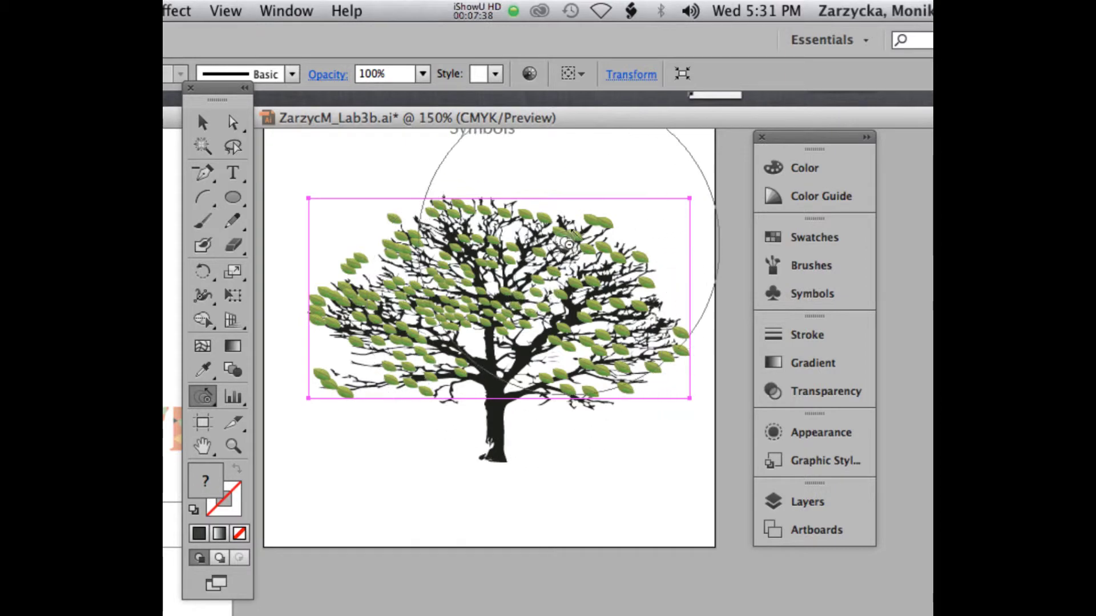
pyautogui.moveTo(564, 248); pyautogui.dragTo(625, 296)
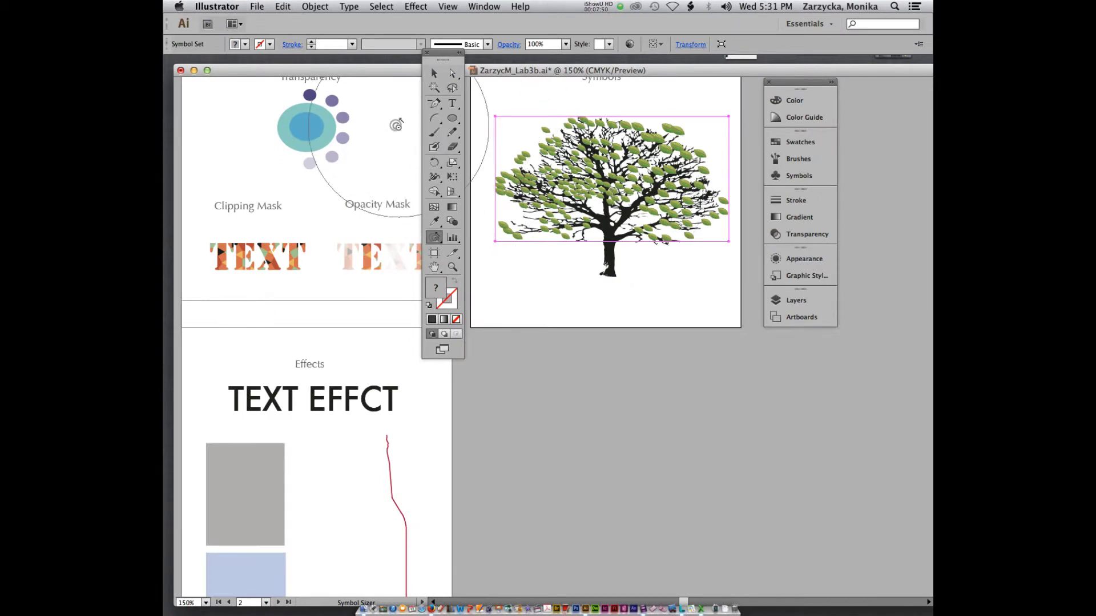
pyautogui.click(247, 45)
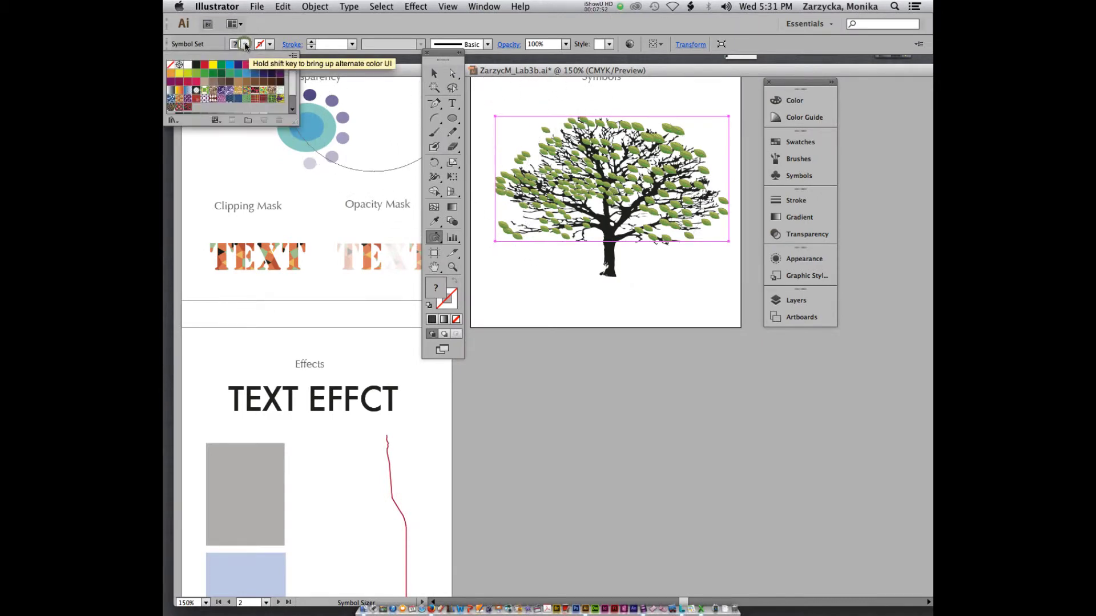
pyautogui.click(247, 44)
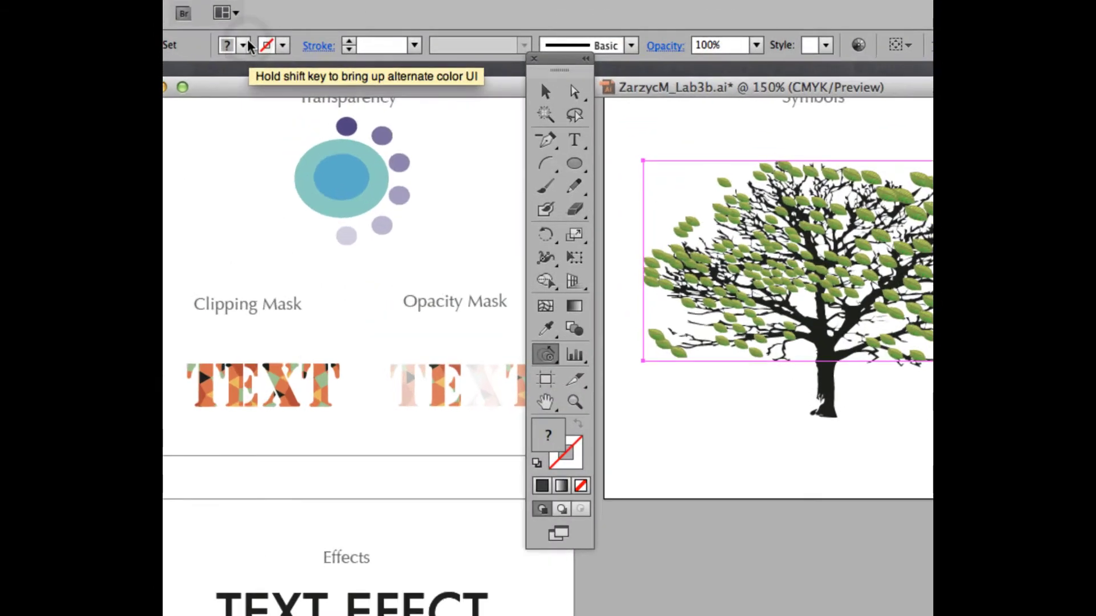
# Step: Reposition the document window and the floating tools so that the whole tree is uncovered
pyautogui.moveTo(720, 88); pyautogui.dragTo(433, 83)
pyautogui.moveTo(572, 65); pyautogui.dragTo(439, 75)
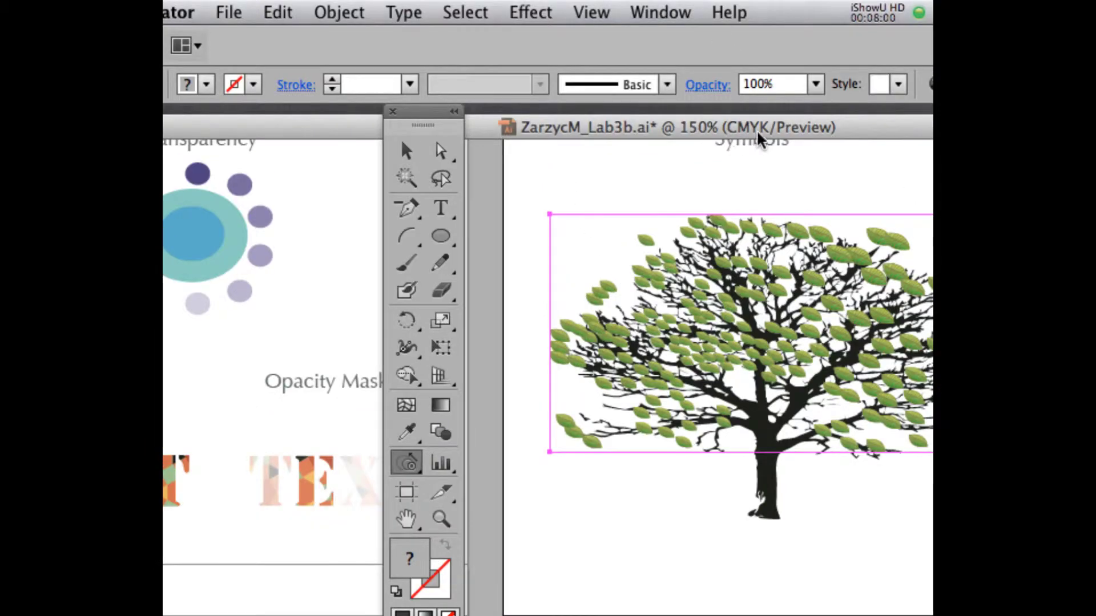
pyautogui.moveTo(708, 82); pyautogui.dragTo(606, 82)
pyautogui.moveTo(640, 131); pyautogui.dragTo(605, 129)
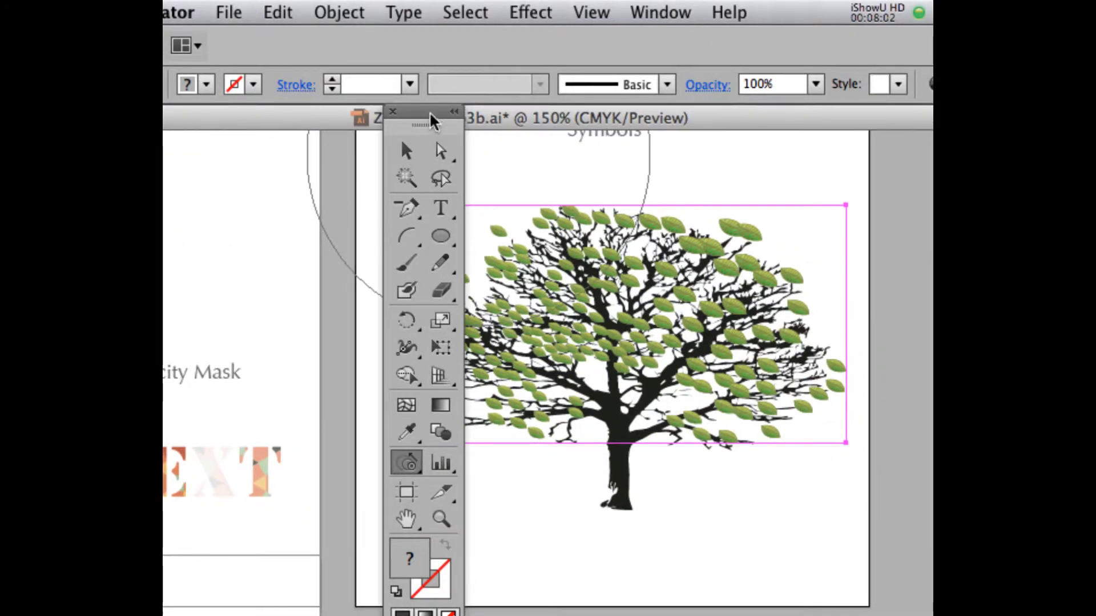
pyautogui.moveTo(431, 120); pyautogui.dragTo(323, 109)
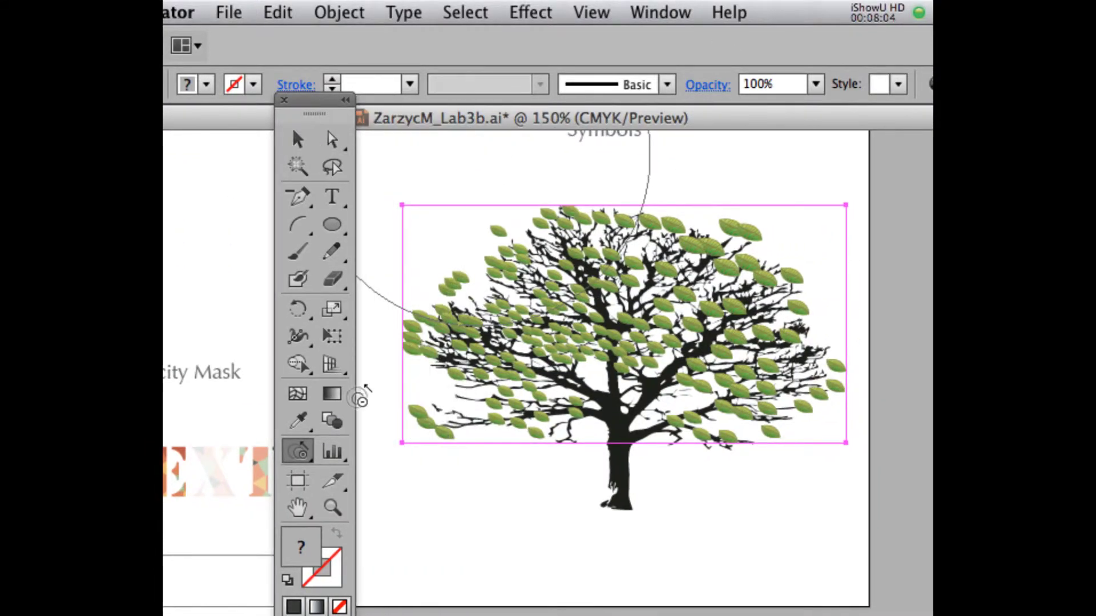
# Step: Shift the leaves in the middle and on the right side of the crown slightly with the Symbol Shifter
pyautogui.click(297, 452)
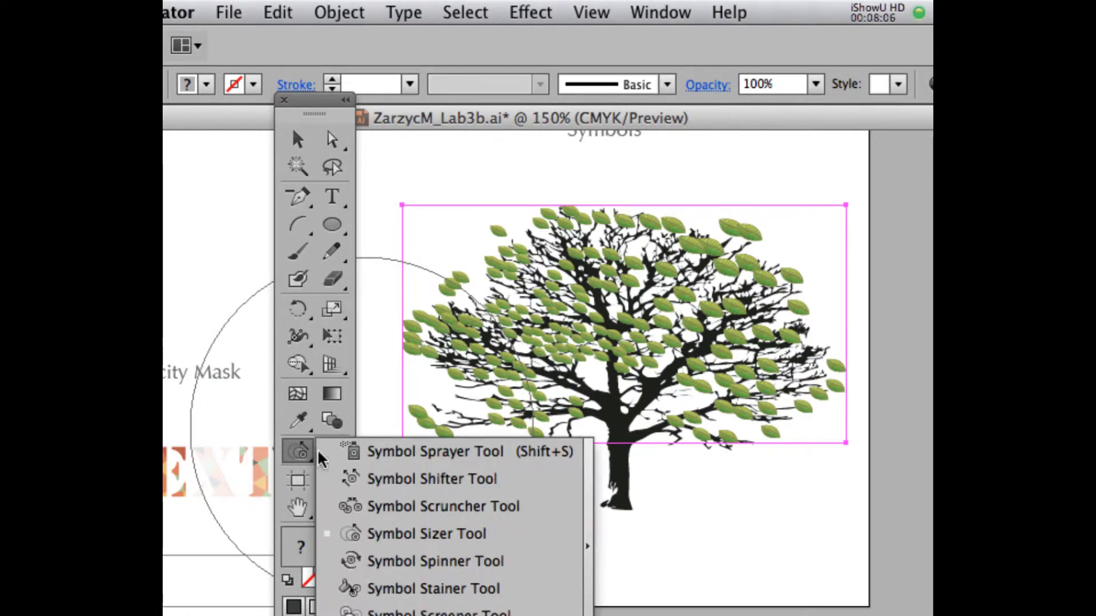
pyautogui.click(398, 481)
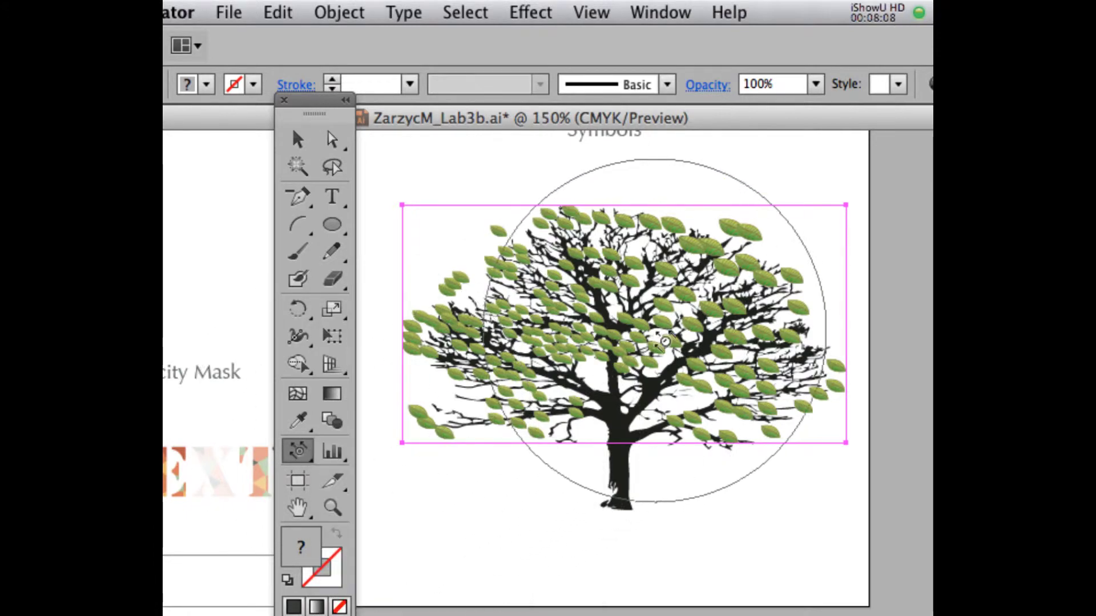
pyautogui.moveTo(588, 340)
pyautogui.mouseDown()
pyautogui.moveTo(666, 362)
pyautogui.moveTo(699, 265)
pyautogui.mouseUp()
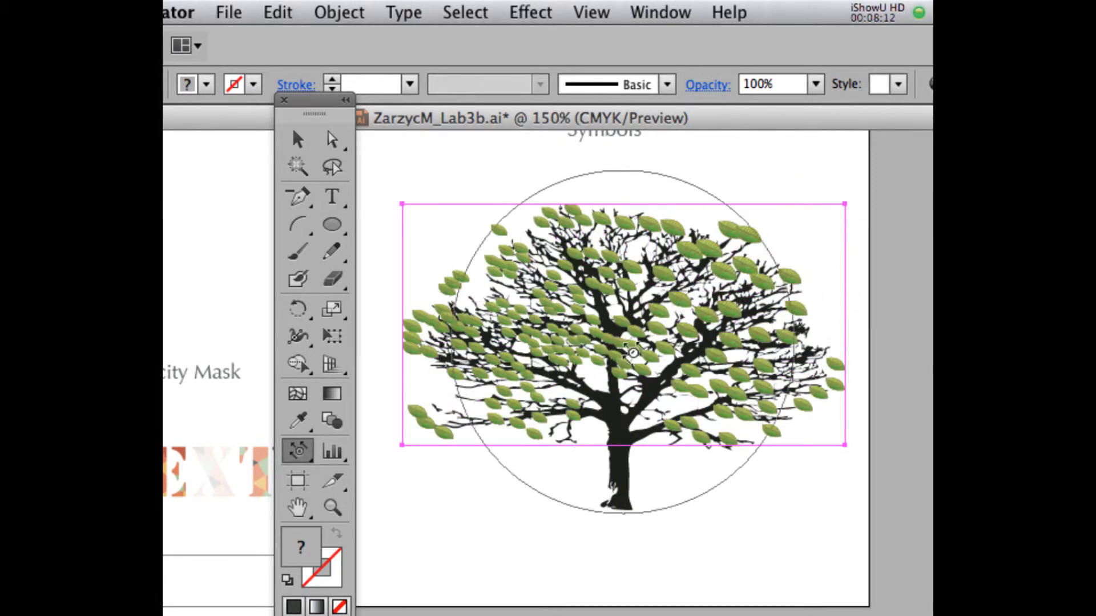
pyautogui.moveTo(632, 351); pyautogui.dragTo(713, 328)
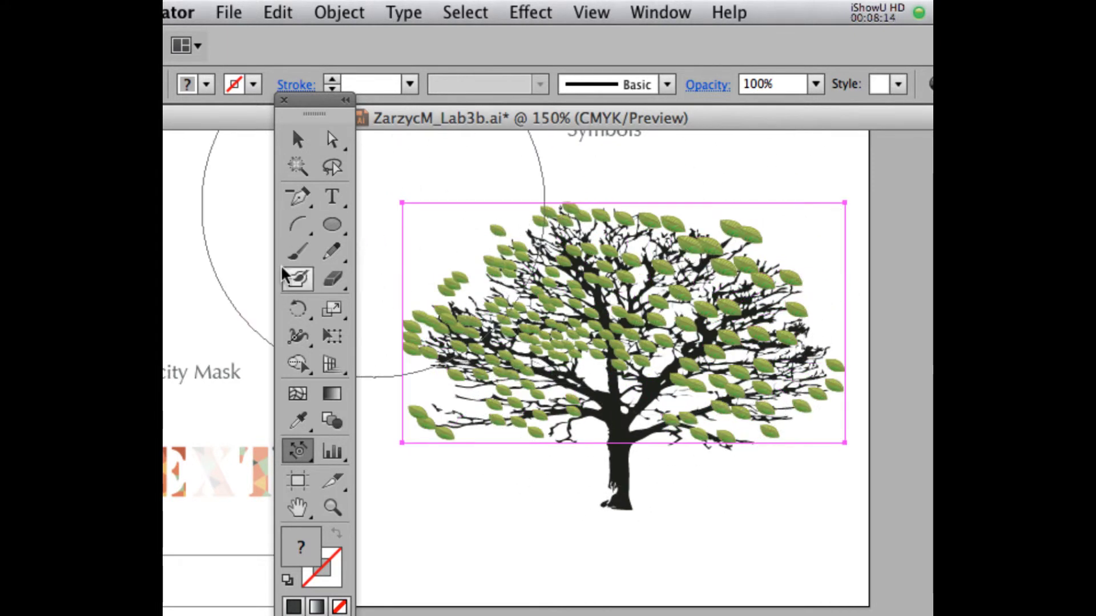
# Step: Rotate the leaves in the middle and upper part of the crown to varied, more upright angles with the Symbol Spinner
pyautogui.click(297, 451)
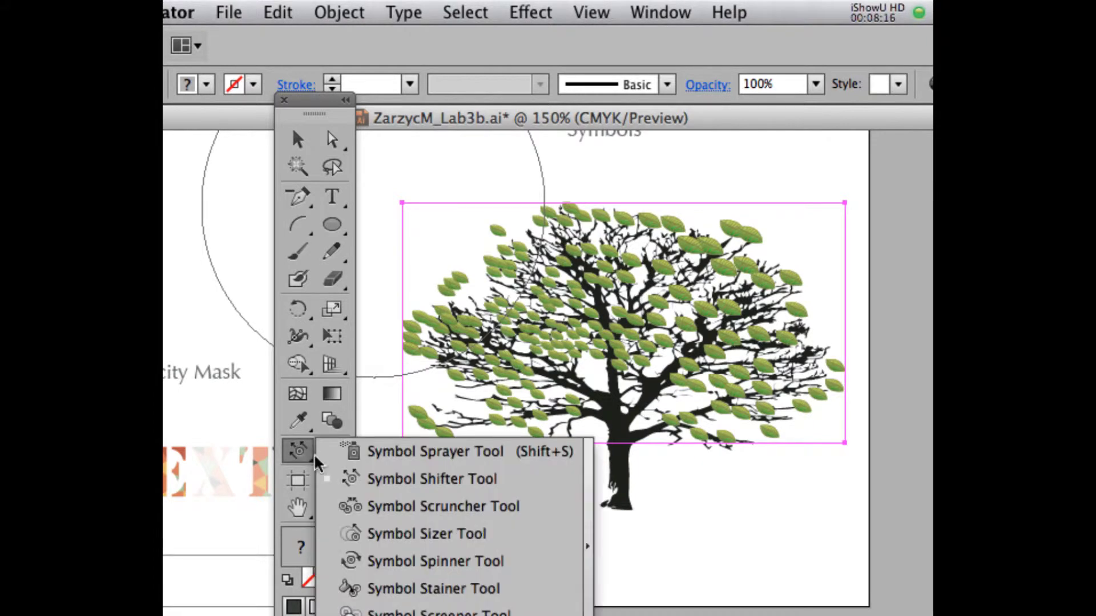
pyautogui.click(427, 558)
pyautogui.moveTo(722, 276)
pyautogui.mouseDown()
pyautogui.moveTo(707, 276)
pyautogui.moveTo(742, 251)
pyautogui.mouseUp()
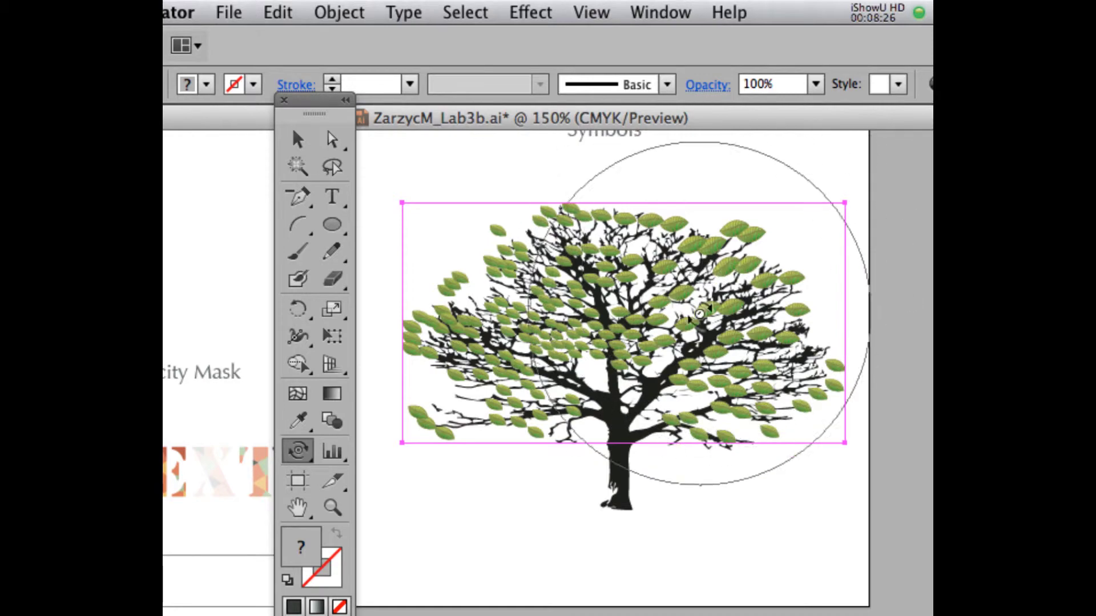
pyautogui.moveTo(621, 314); pyautogui.dragTo(611, 307)
pyautogui.moveTo(567, 137)
pyautogui.mouseDown()
pyautogui.moveTo(582, 303)
pyautogui.moveTo(643, 277)
pyautogui.mouseUp()
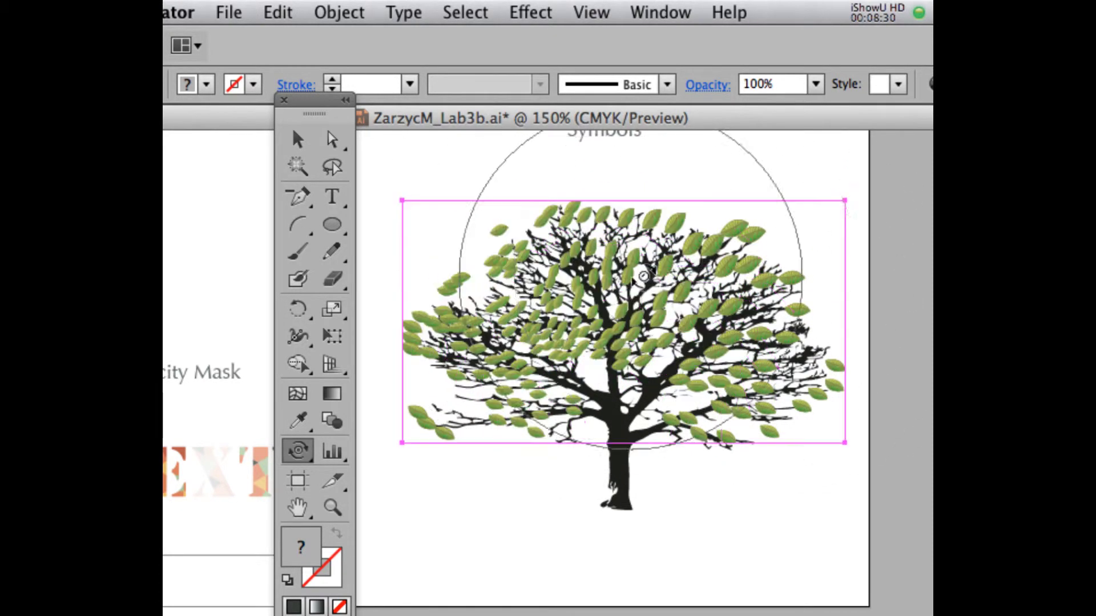
pyautogui.moveTo(588, 245)
pyautogui.mouseDown()
pyautogui.moveTo(526, 245)
pyautogui.moveTo(548, 263)
pyautogui.mouseUp()
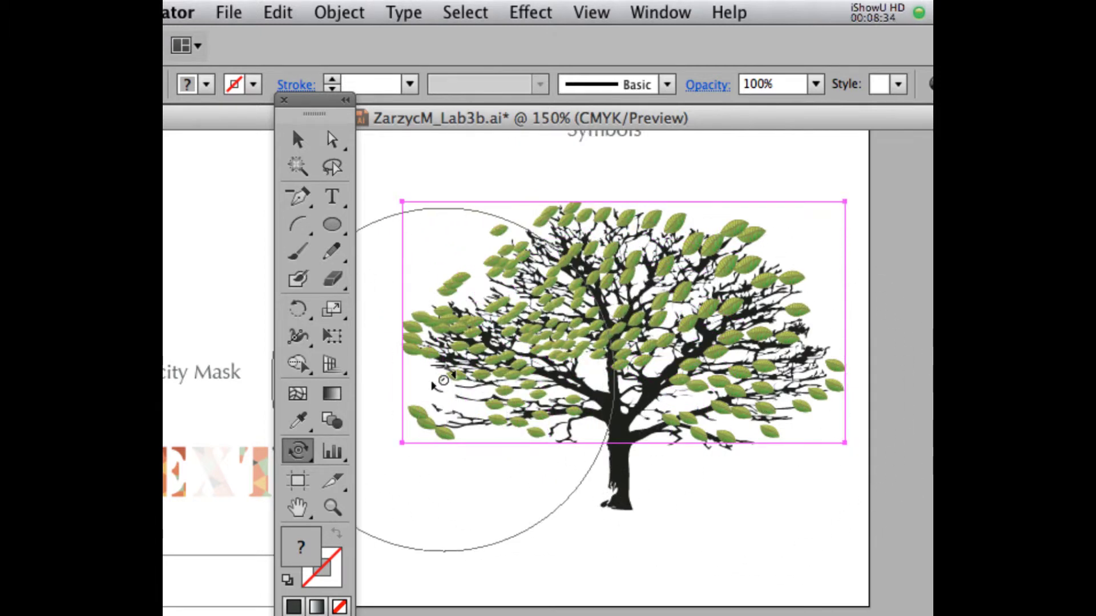
pyautogui.click(297, 452)
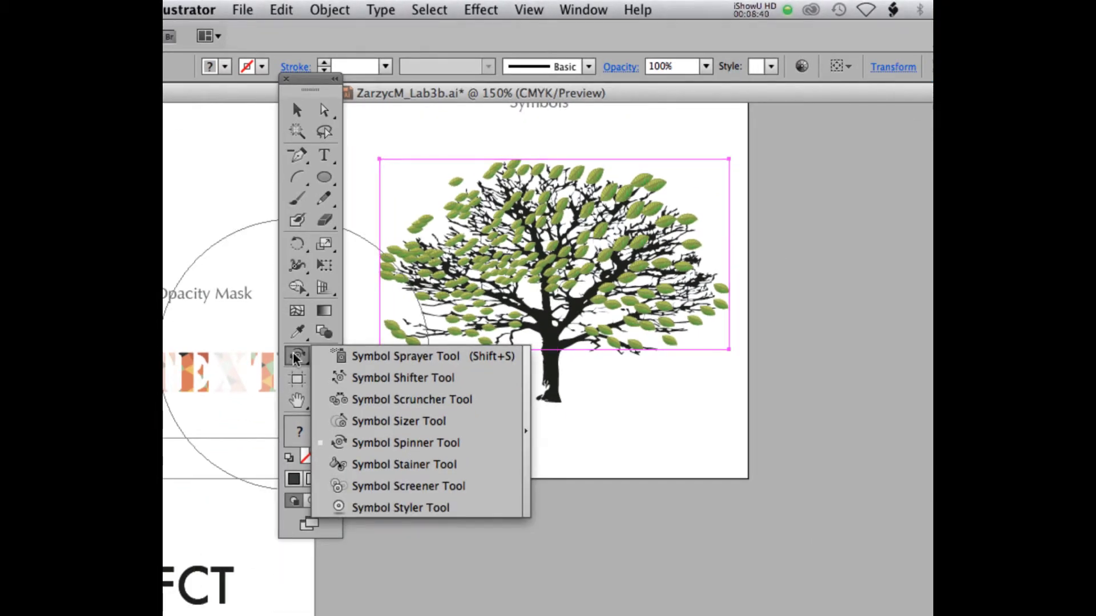
pyautogui.click(737, 4)
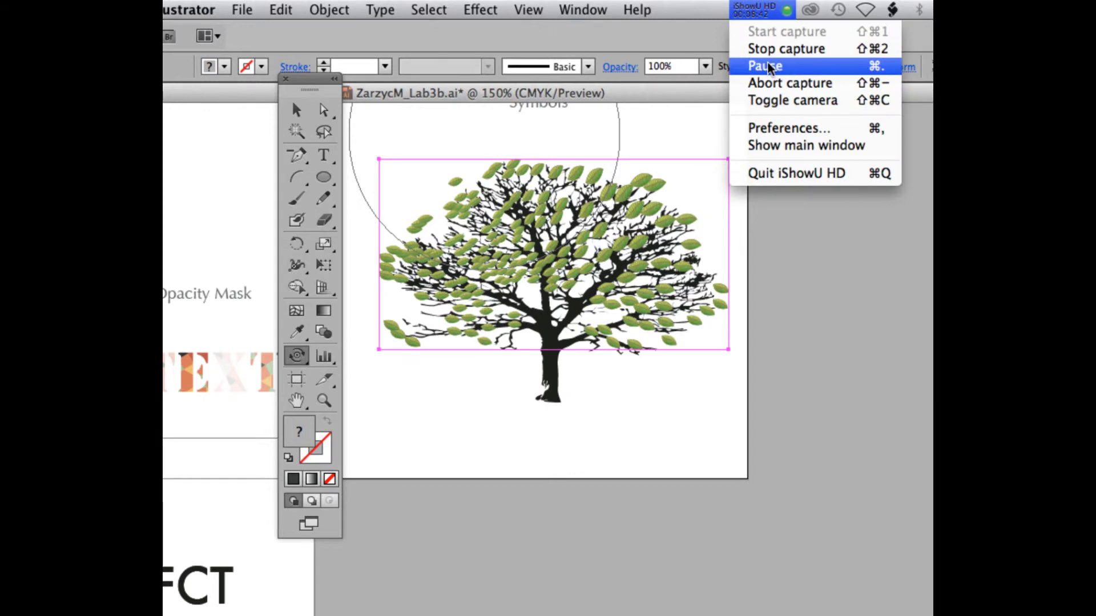
pyautogui.click(785, 63)
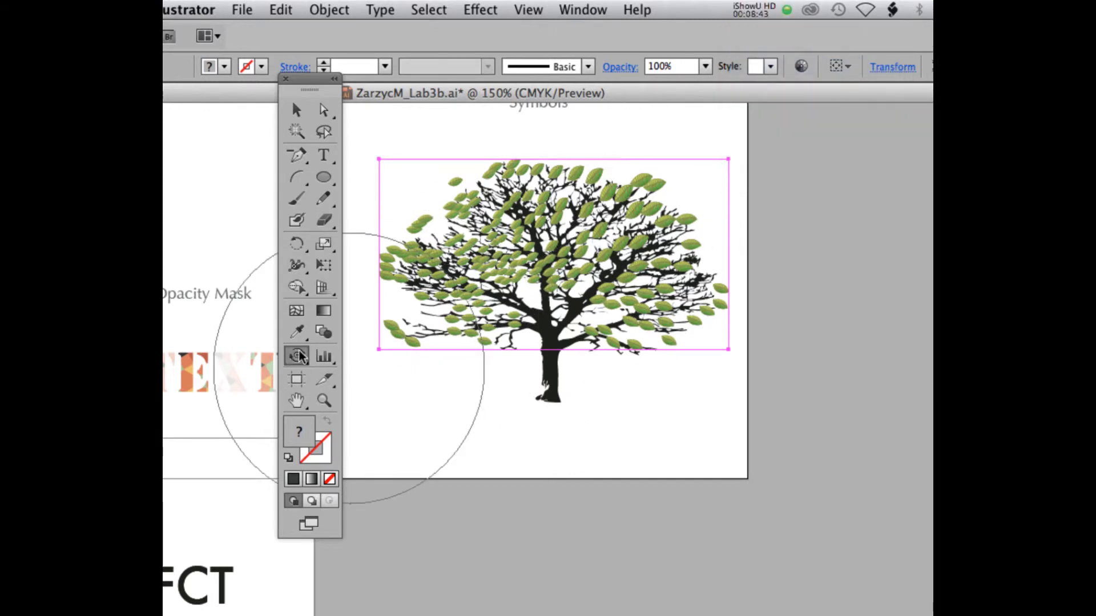
# Step: Stain the leaves across the crown's upper left and middle with a red-orange swatch using the Symbol Stainer
pyautogui.moveTo(301, 357)
pyautogui.mouseDown()
pyautogui.moveTo(425, 471)
pyautogui.moveTo(463, 399)
pyautogui.moveTo(428, 356)
pyautogui.moveTo(422, 463)
pyautogui.moveTo(406, 468)
pyautogui.mouseUp()
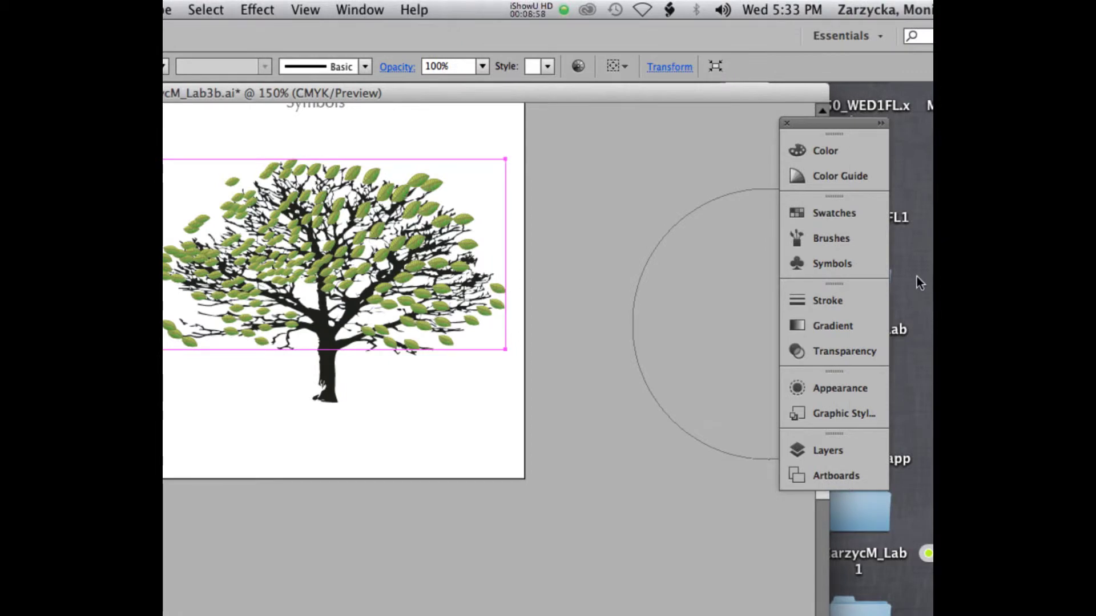
pyautogui.click(826, 215)
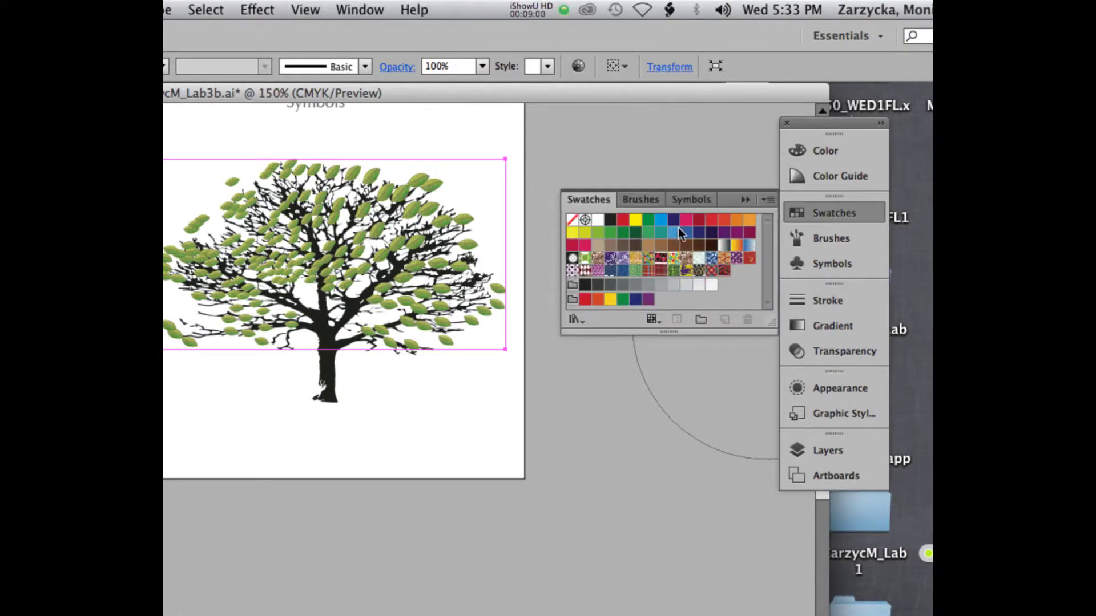
pyautogui.click(737, 221)
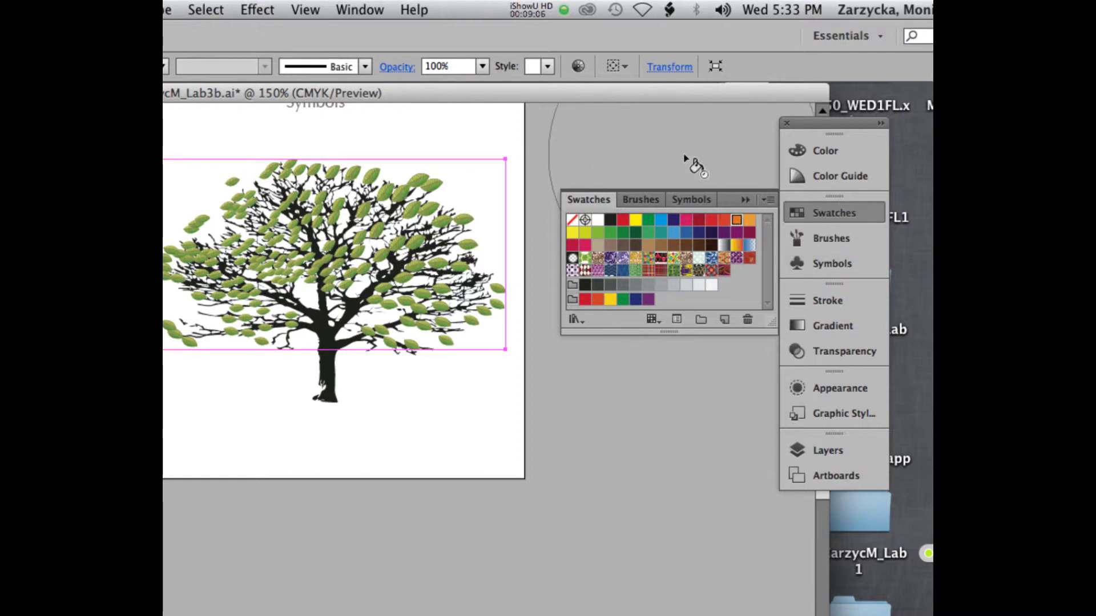
pyautogui.click(724, 221)
pyautogui.moveTo(395, 88); pyautogui.dragTo(479, 93)
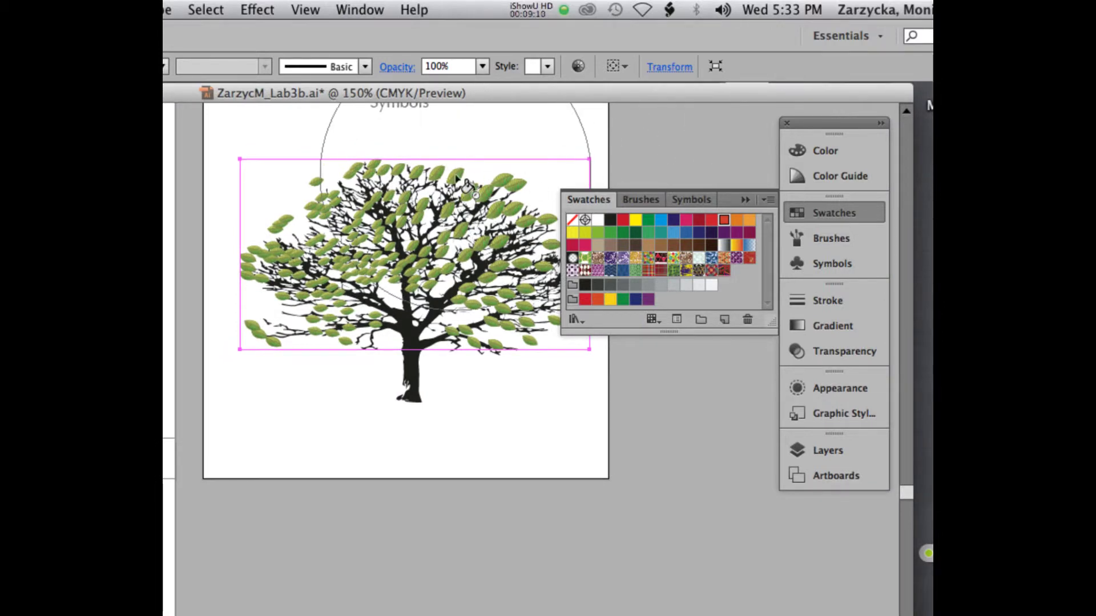
pyautogui.moveTo(457, 179); pyautogui.dragTo(365, 257)
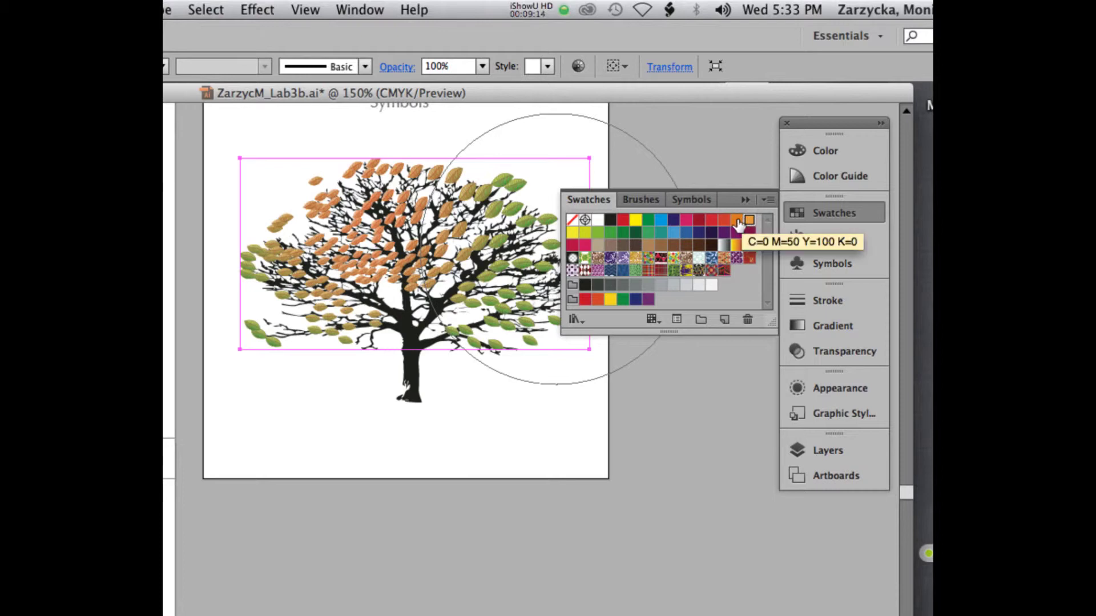
# Step: Stain the crown's right side with the C=0 M=50 Y=100 K=0 swatch and its lower left with the neighbouring lighter orange swatch
pyautogui.click(736, 220)
pyautogui.moveTo(568, 266)
pyautogui.mouseDown()
pyautogui.moveTo(537, 305)
pyautogui.moveTo(563, 171)
pyautogui.mouseUp()
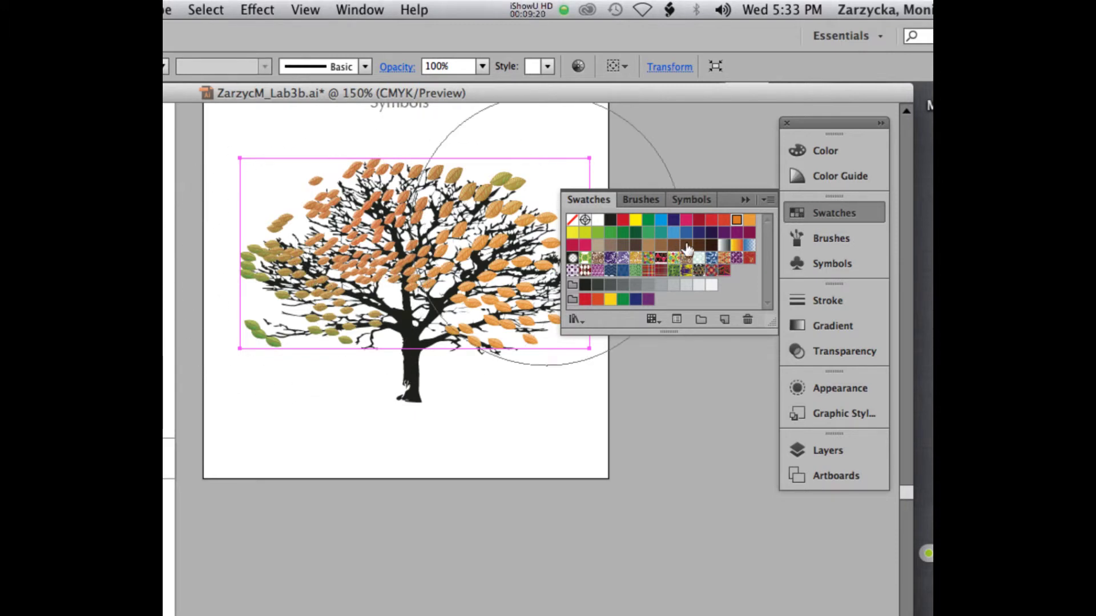
pyautogui.click(750, 220)
pyautogui.moveTo(293, 372); pyautogui.dragTo(194, 279)
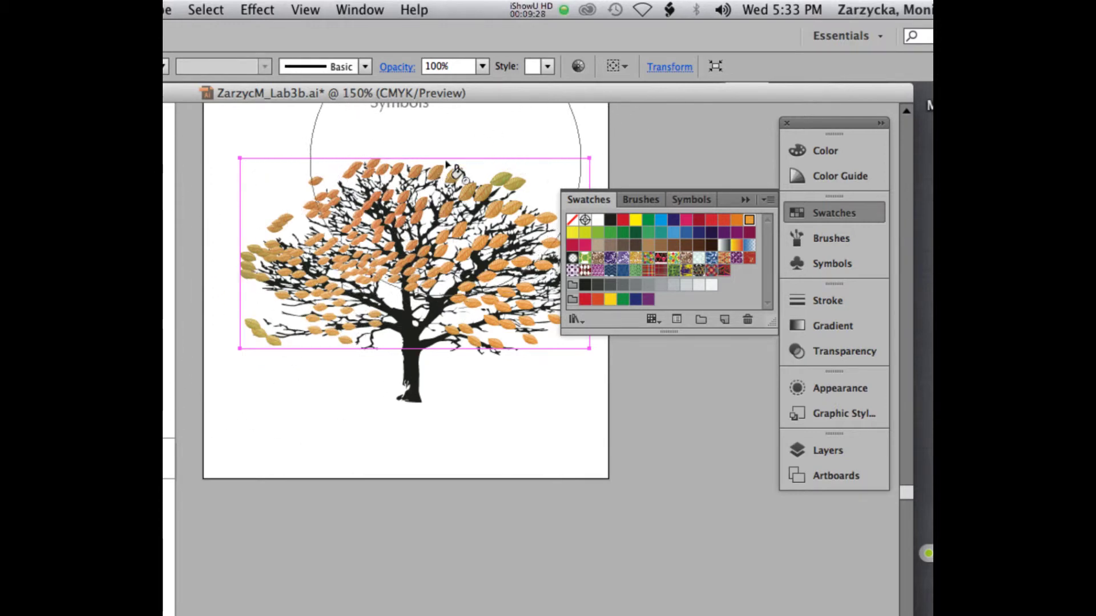
pyautogui.click(530, 7)
pyautogui.click(536, 64)
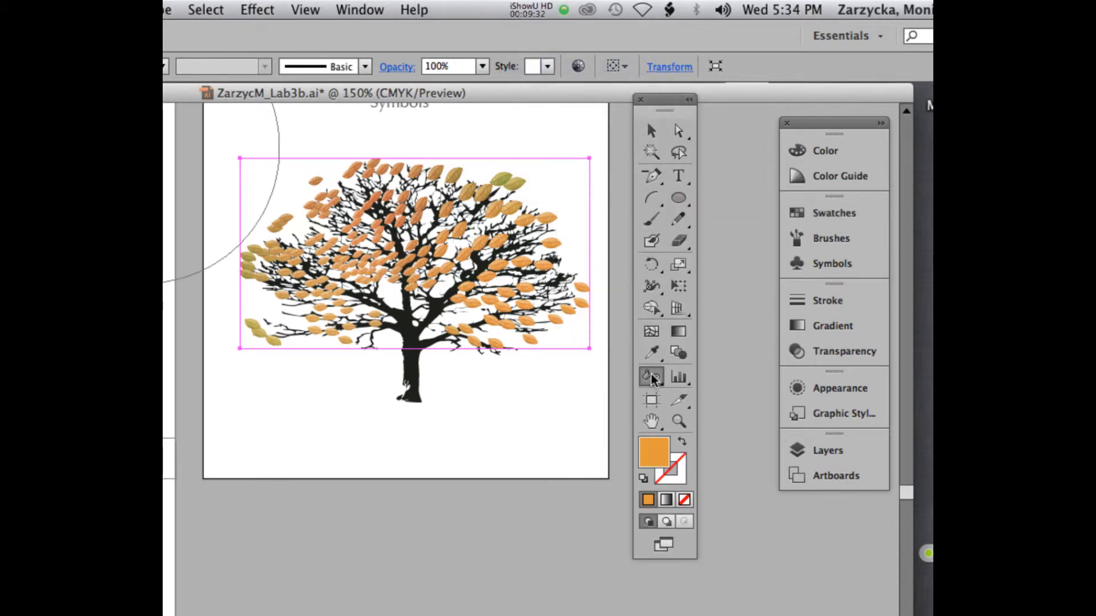
# Step: Try fading the leaves on the right side of the crown with the Symbol Screener, and undo it
pyautogui.moveTo(652, 380); pyautogui.dragTo(749, 506)
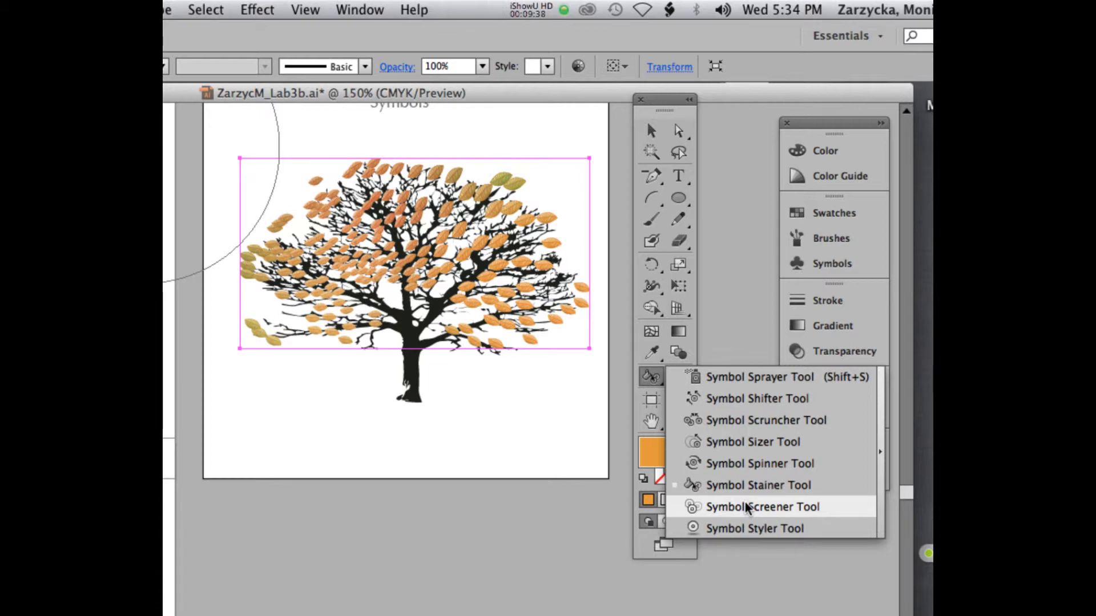
pyautogui.moveTo(747, 507); pyautogui.dragTo(748, 507)
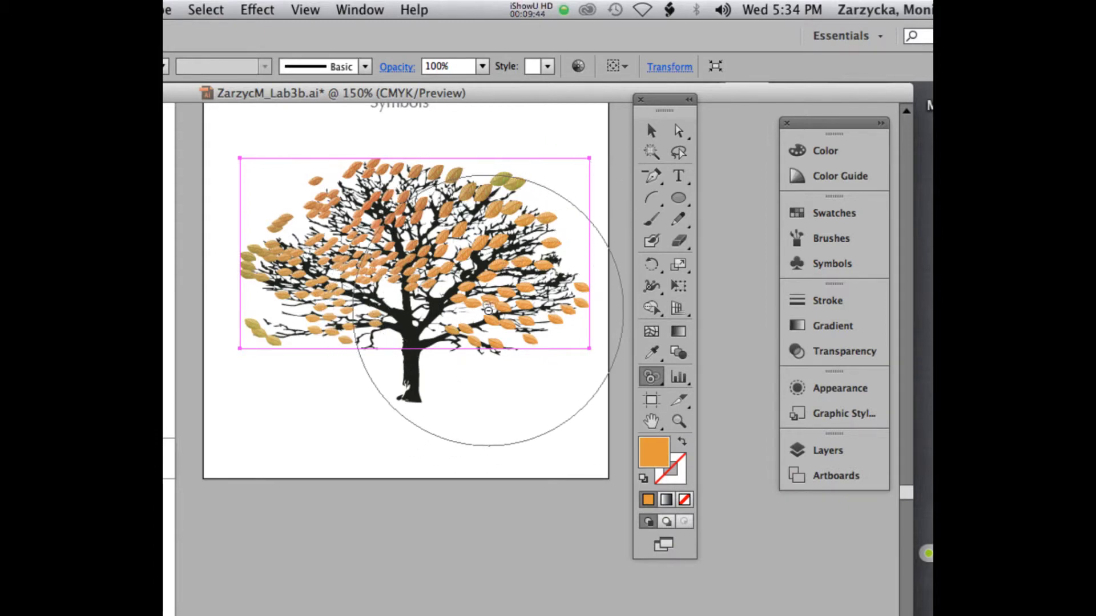
pyautogui.moveTo(496, 314); pyautogui.dragTo(543, 381)
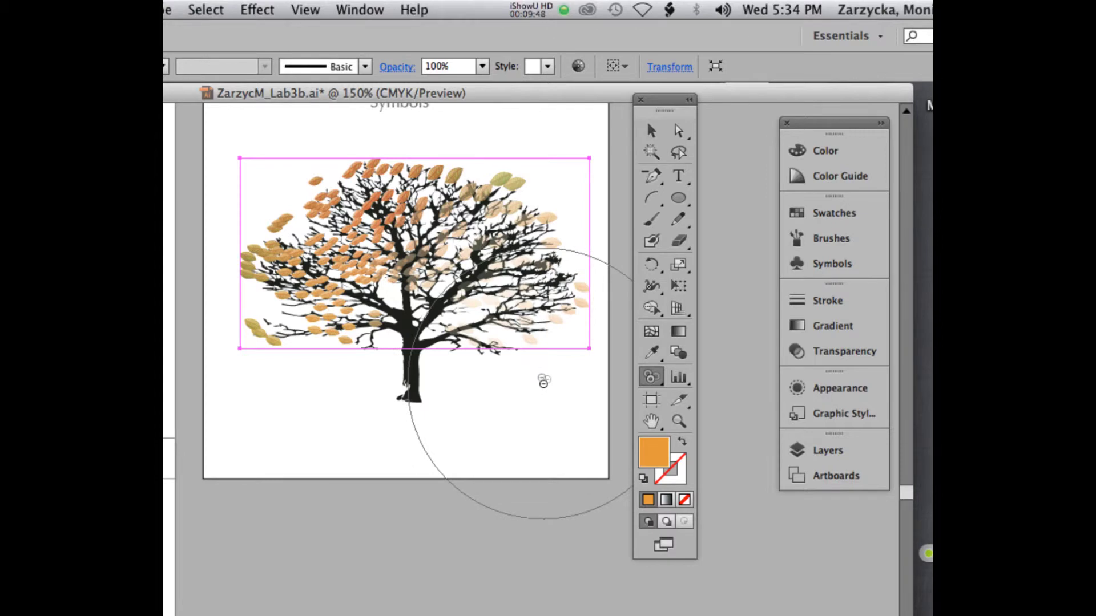
pyautogui.press('super+z')
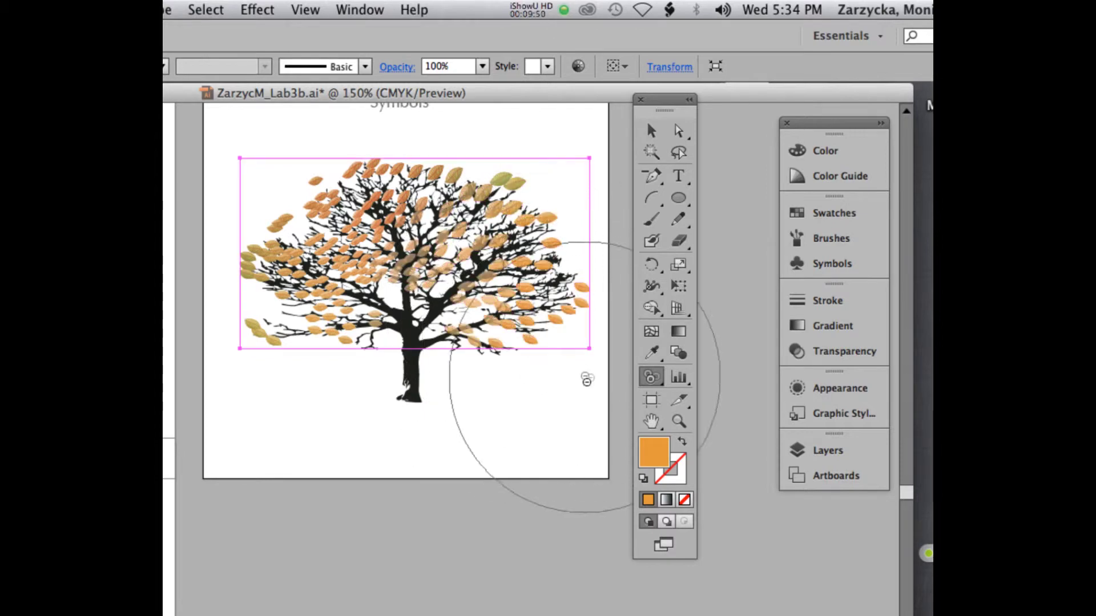
pyautogui.press('super+z')
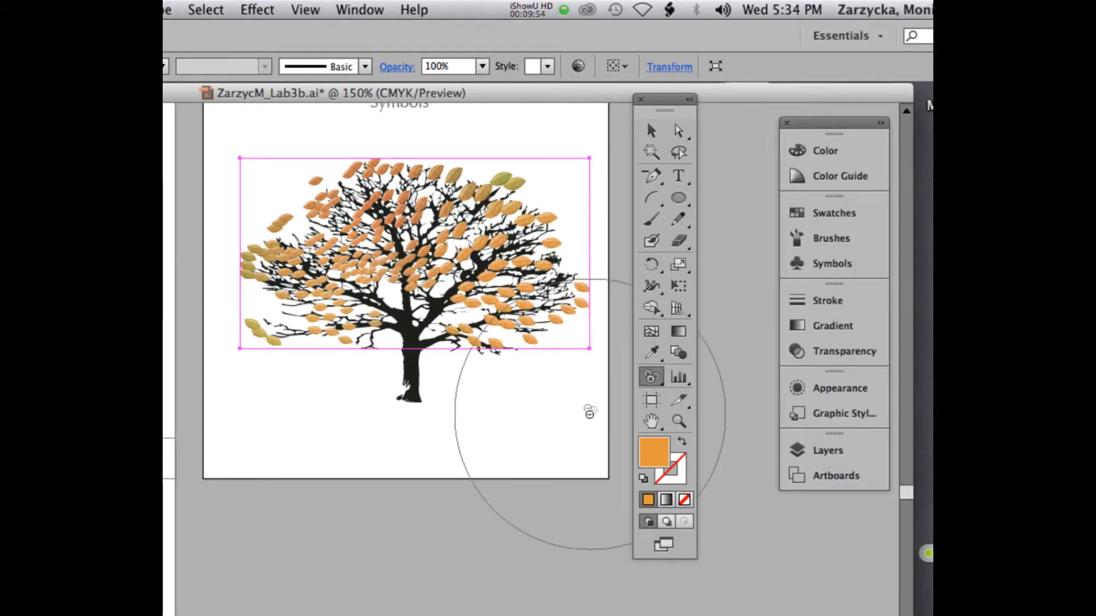
# Step: Switch to the Symbol Styler and look through the available graphic styles without applying one
pyautogui.moveTo(650, 377)
pyautogui.mouseDown()
pyautogui.moveTo(687, 399)
pyautogui.moveTo(691, 507)
pyautogui.mouseUp()
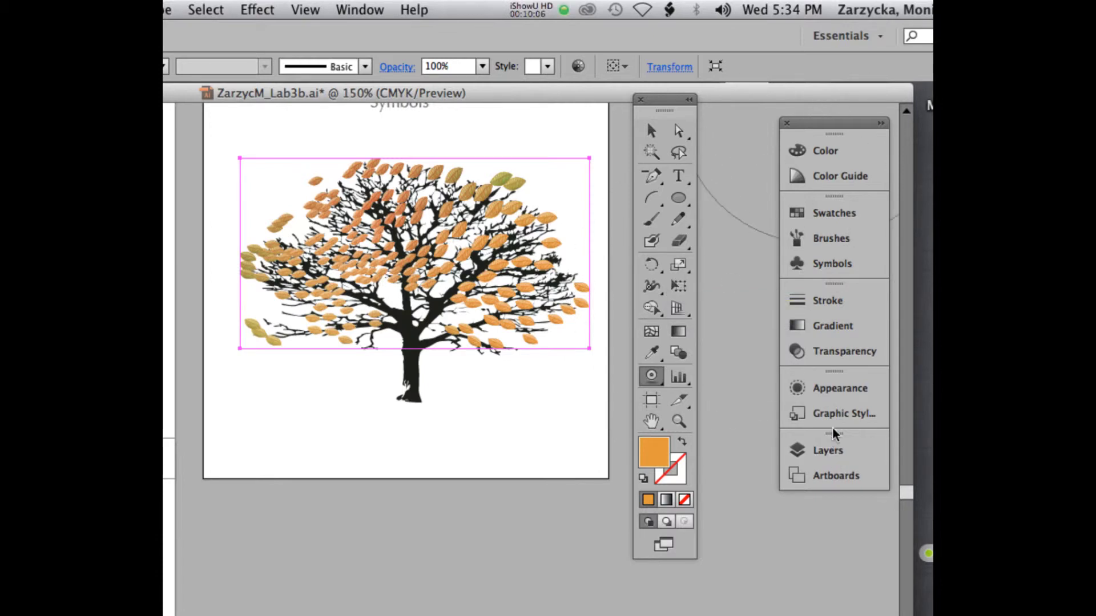
pyautogui.click(548, 67)
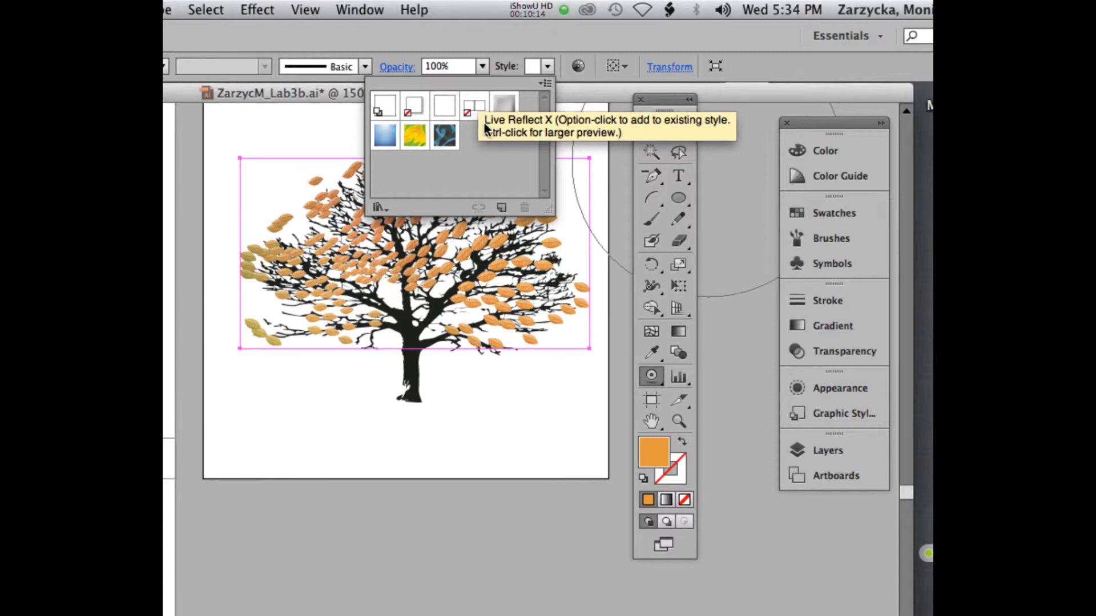
pyautogui.click(457, 39)
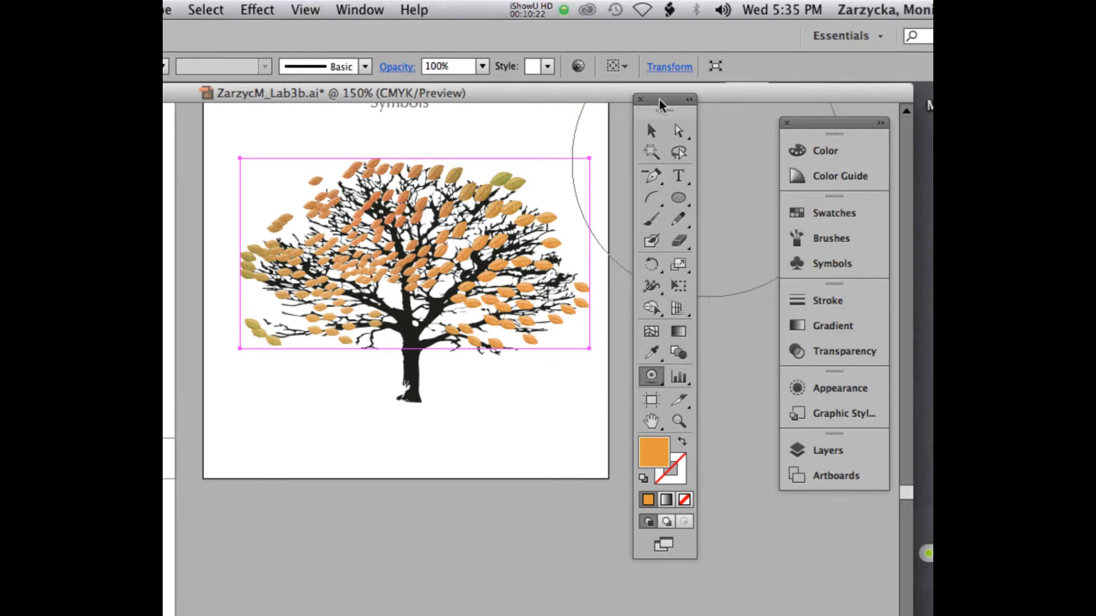
# Step: Switch to the Paintbrush and set it to no fill with a green stroke
pyautogui.moveTo(658, 103); pyautogui.dragTo(656, 93)
pyautogui.click(655, 209)
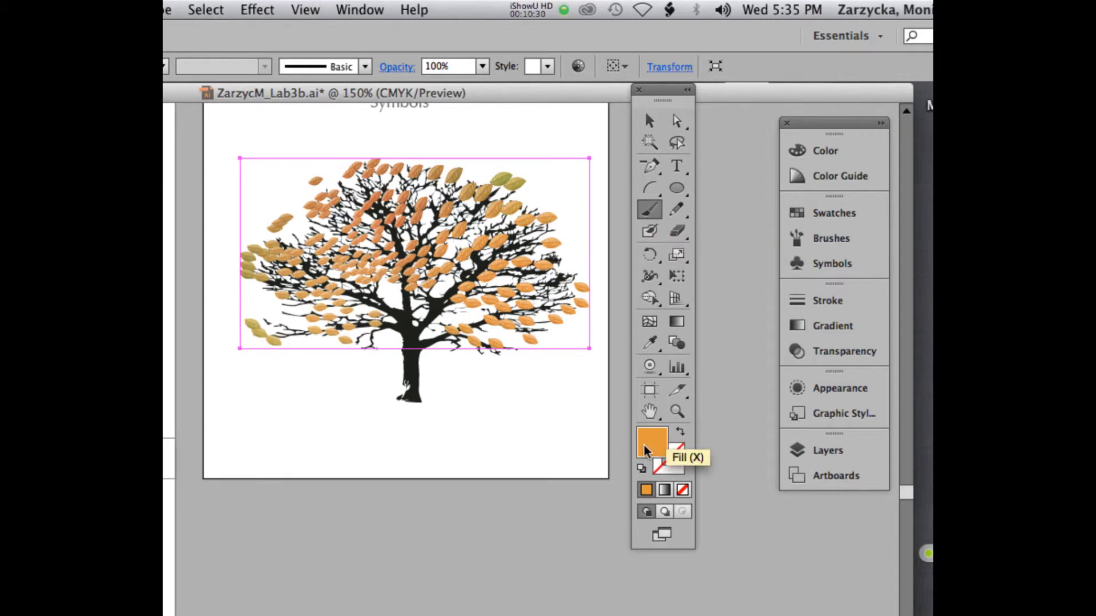
pyautogui.click(683, 490)
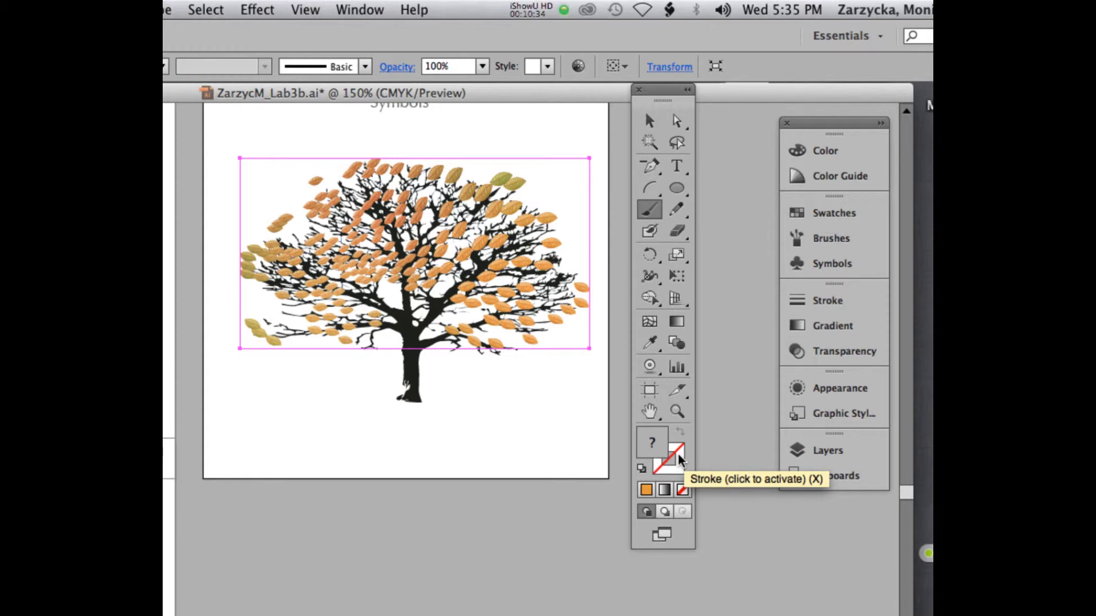
pyautogui.click(677, 457)
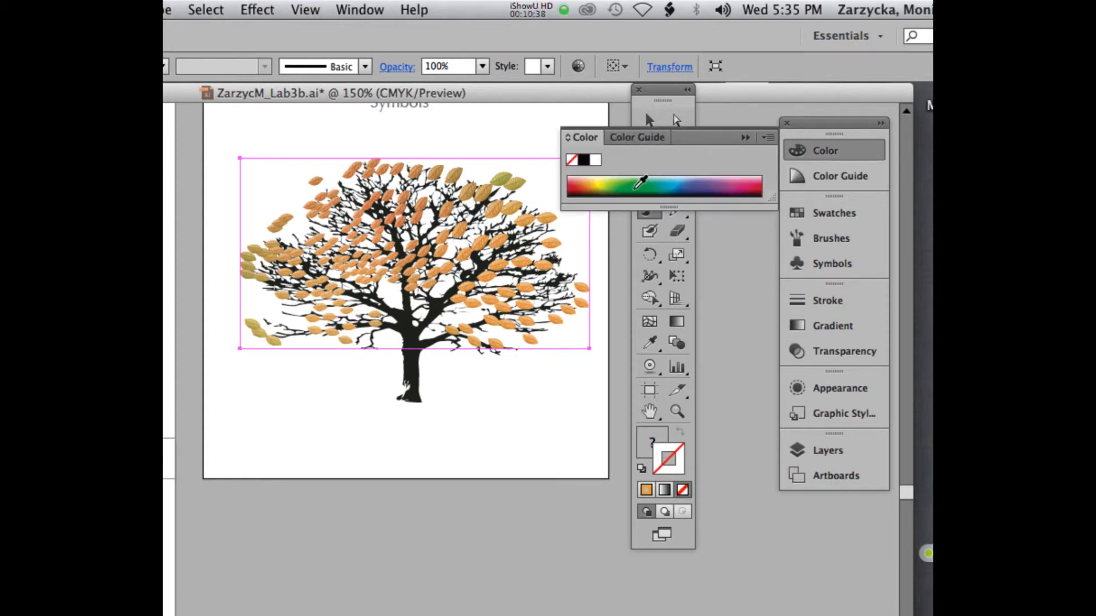
pyautogui.click(635, 189)
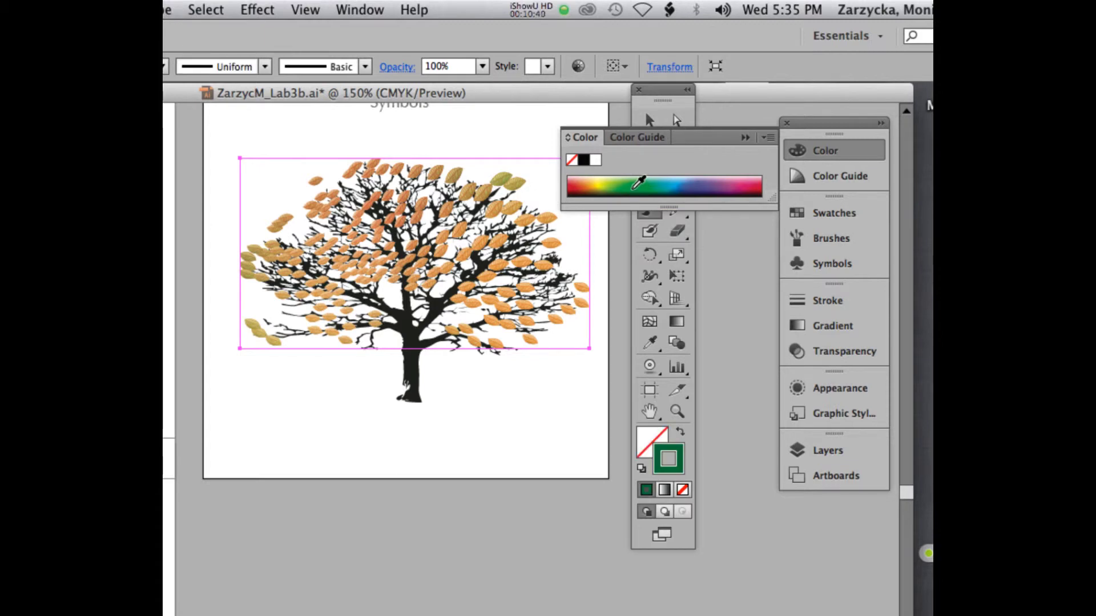
pyautogui.click(634, 186)
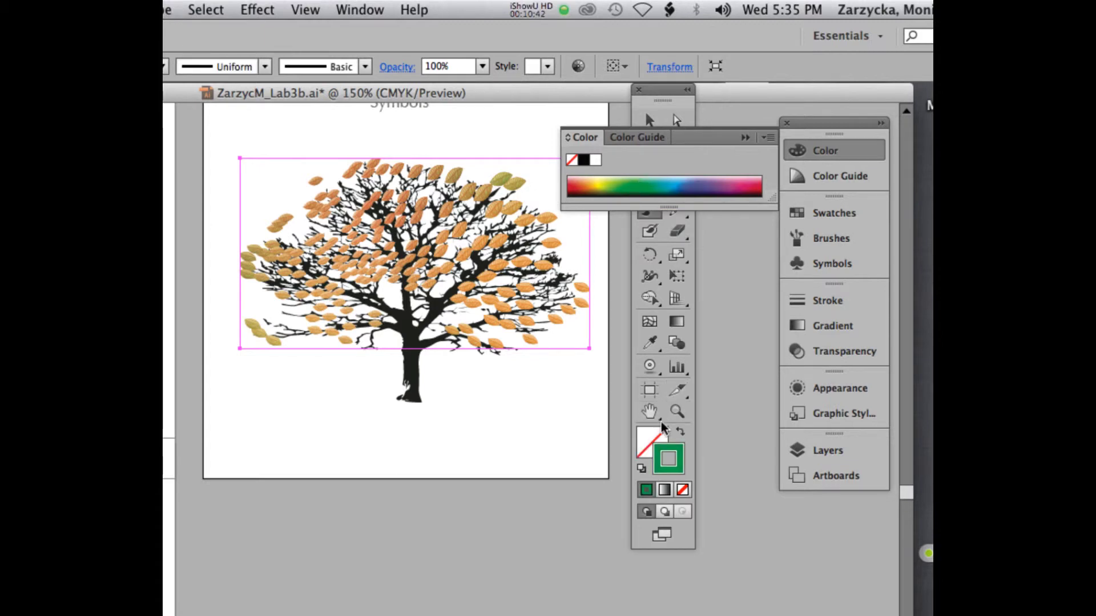
pyautogui.click(667, 456)
# Step: Undo a green test stroke beside the trunk and paint a small tuft of grass blades there with the 5 pt. Flat brush
pyautogui.moveTo(361, 413); pyautogui.dragTo(358, 397)
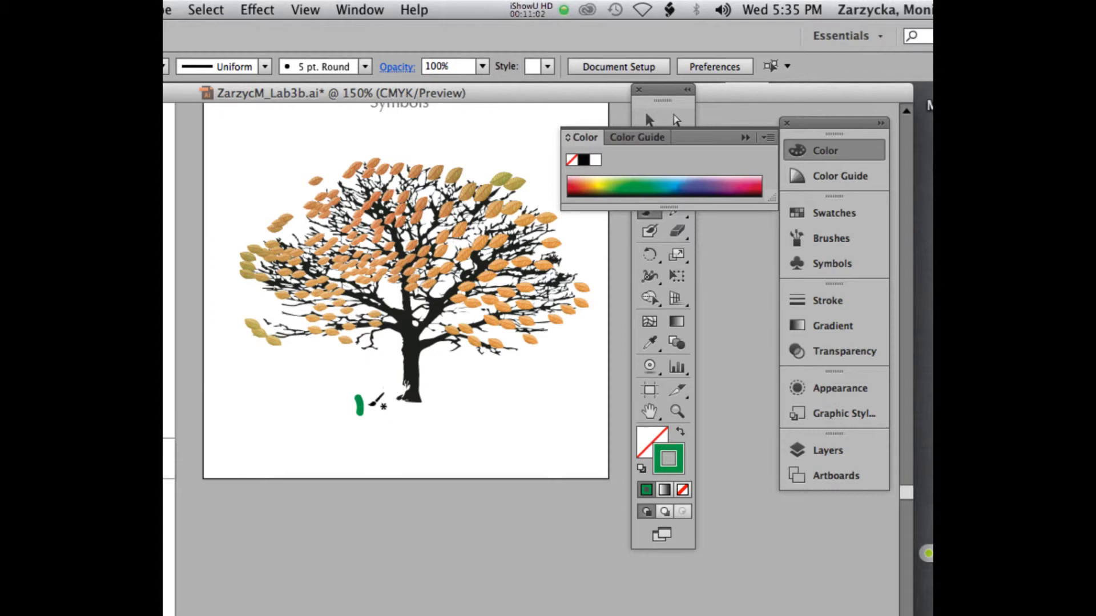
pyautogui.press('super+z')
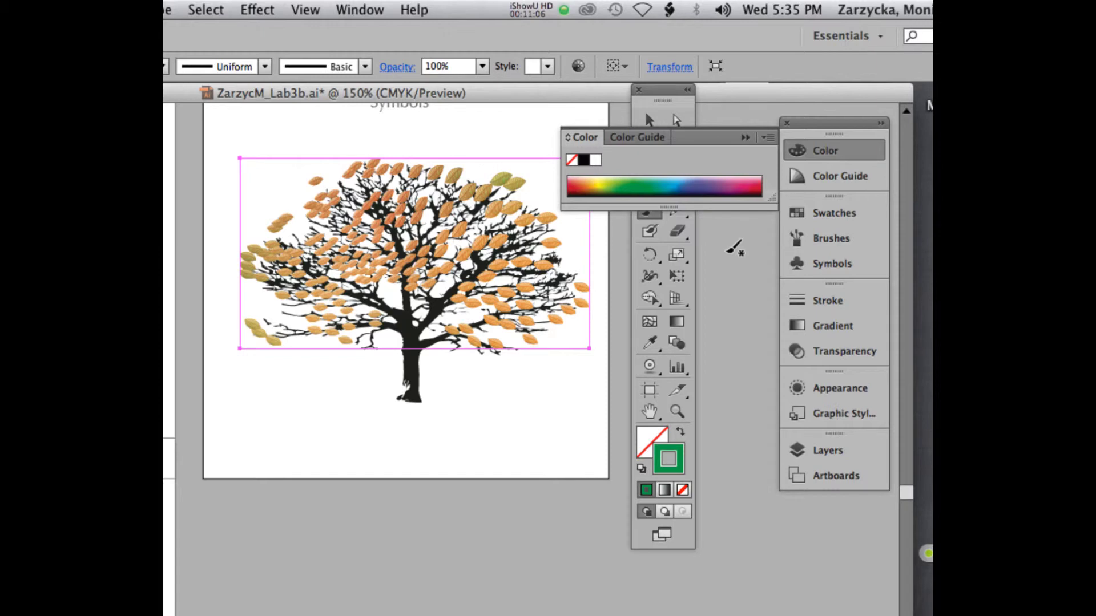
pyautogui.click(832, 238)
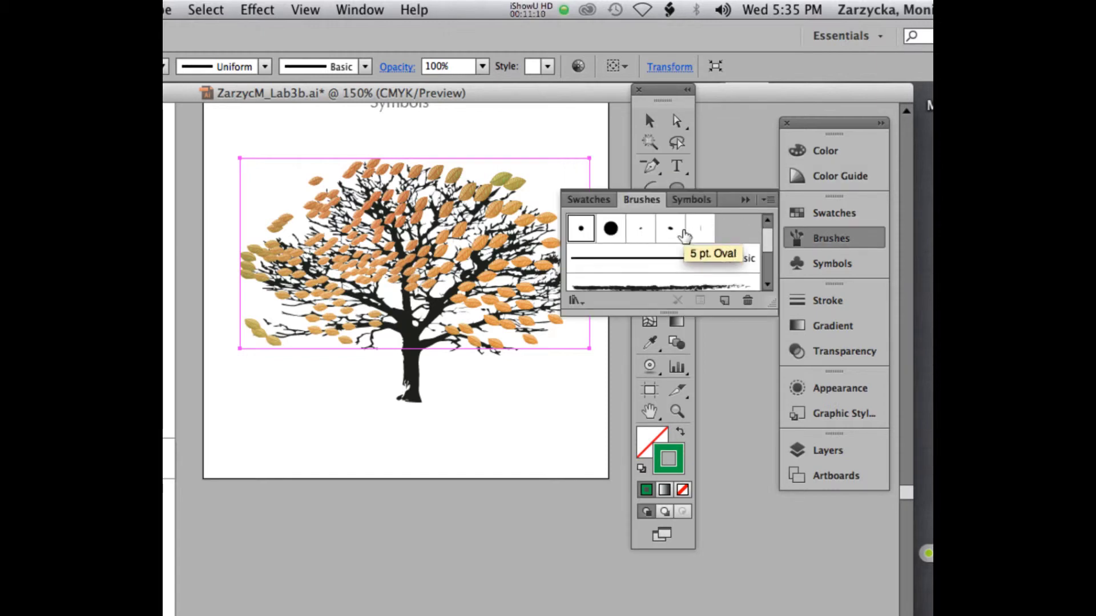
pyautogui.click(700, 233)
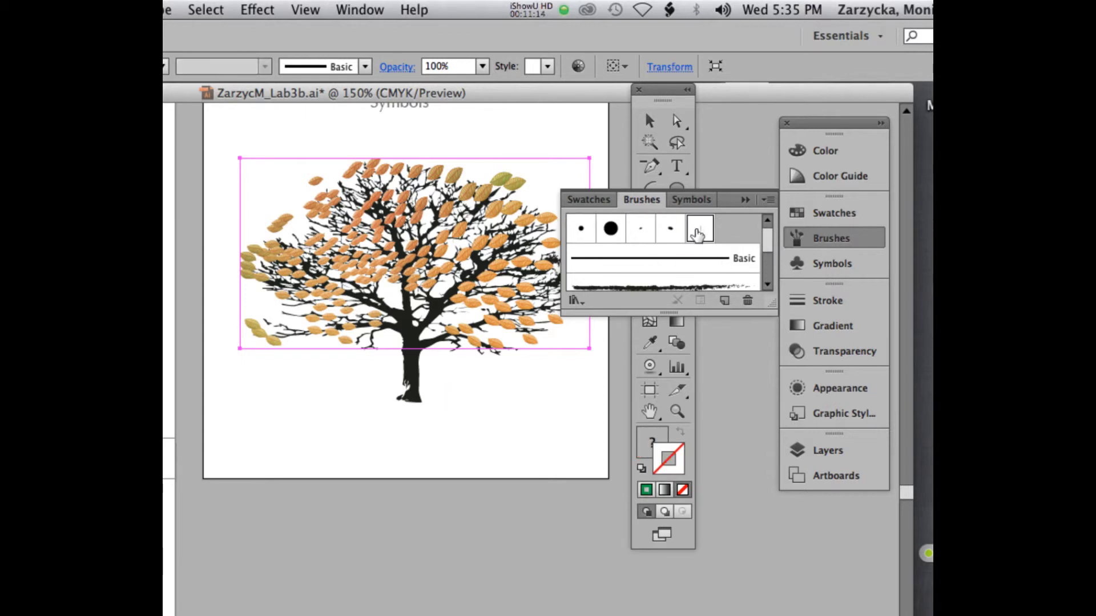
pyautogui.moveTo(384, 421); pyautogui.dragTo(368, 400)
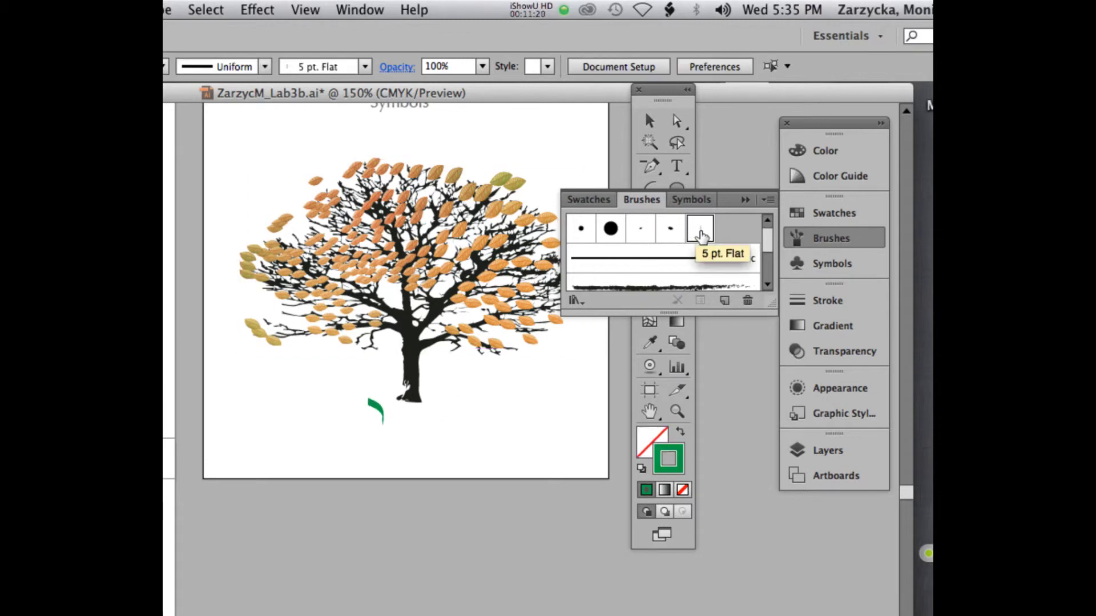
pyautogui.moveTo(382, 423)
pyautogui.mouseDown()
pyautogui.moveTo(376, 393)
pyautogui.moveTo(389, 394)
pyautogui.mouseUp()
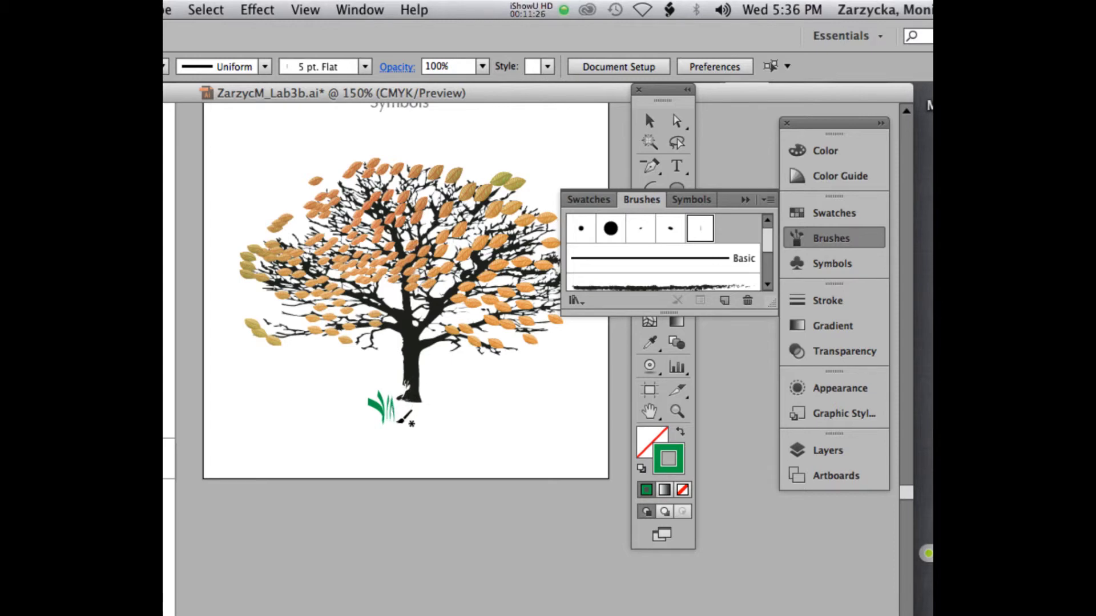
pyautogui.moveTo(398, 425); pyautogui.dragTo(399, 399)
pyautogui.click(529, 6)
pyautogui.click(531, 64)
# Step: Save the painted grass blades as a new symbol named grass
pyautogui.click(649, 121)
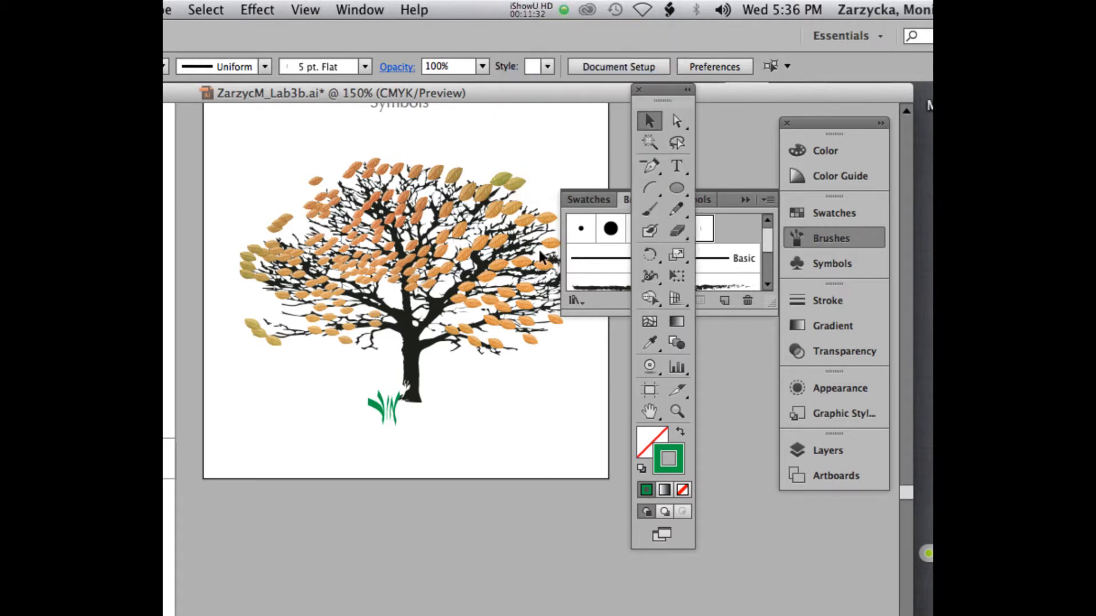
pyautogui.click(371, 412)
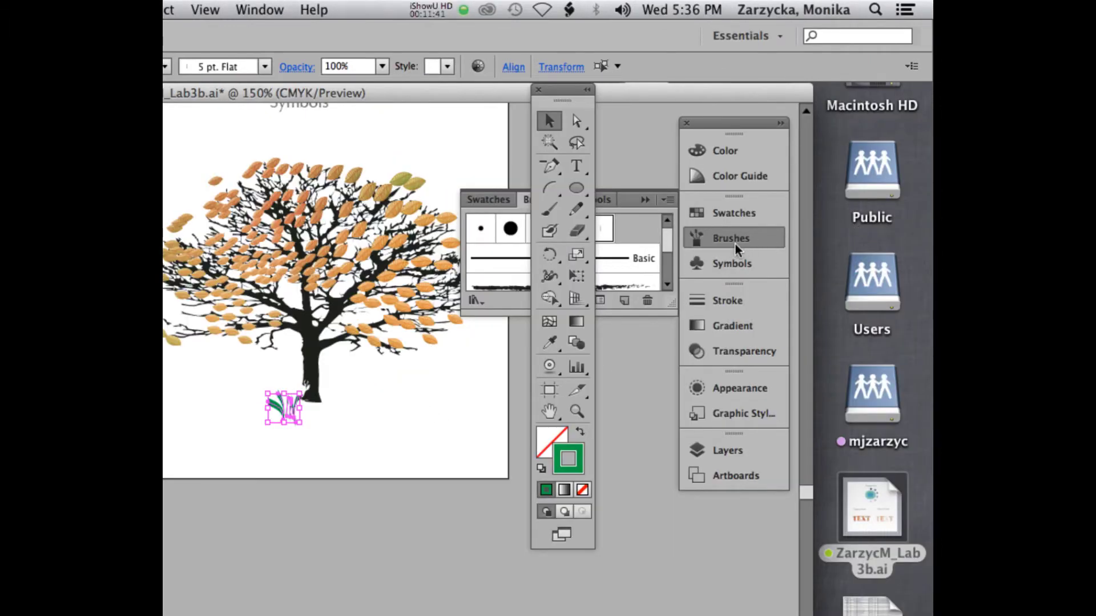
pyautogui.click(732, 262)
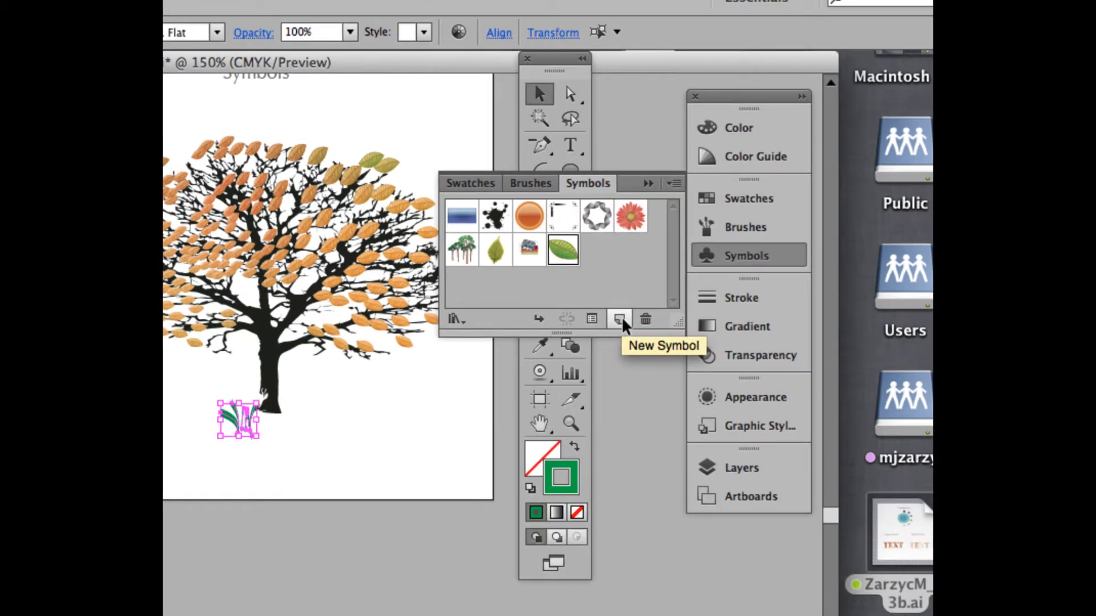
pyautogui.click(620, 318)
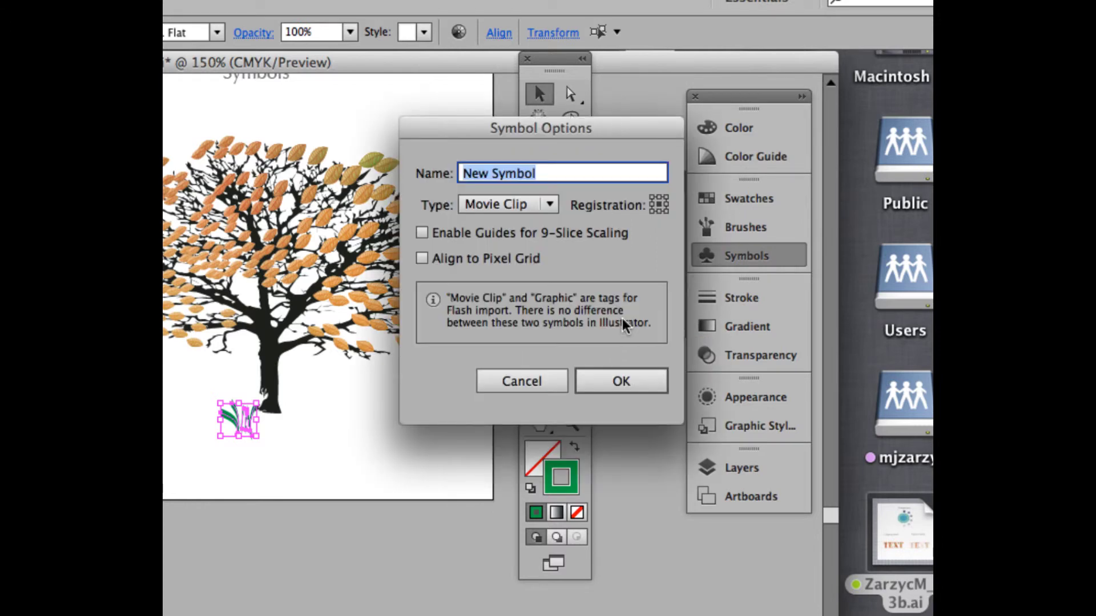
pyautogui.write('gra')
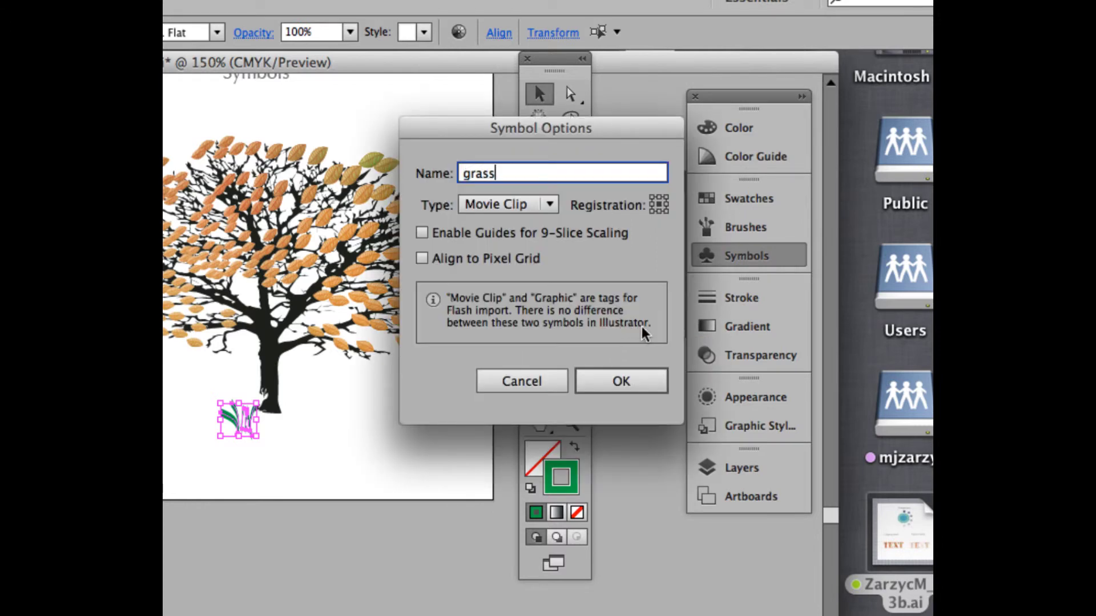
pyautogui.write('ss')
pyautogui.click(633, 376)
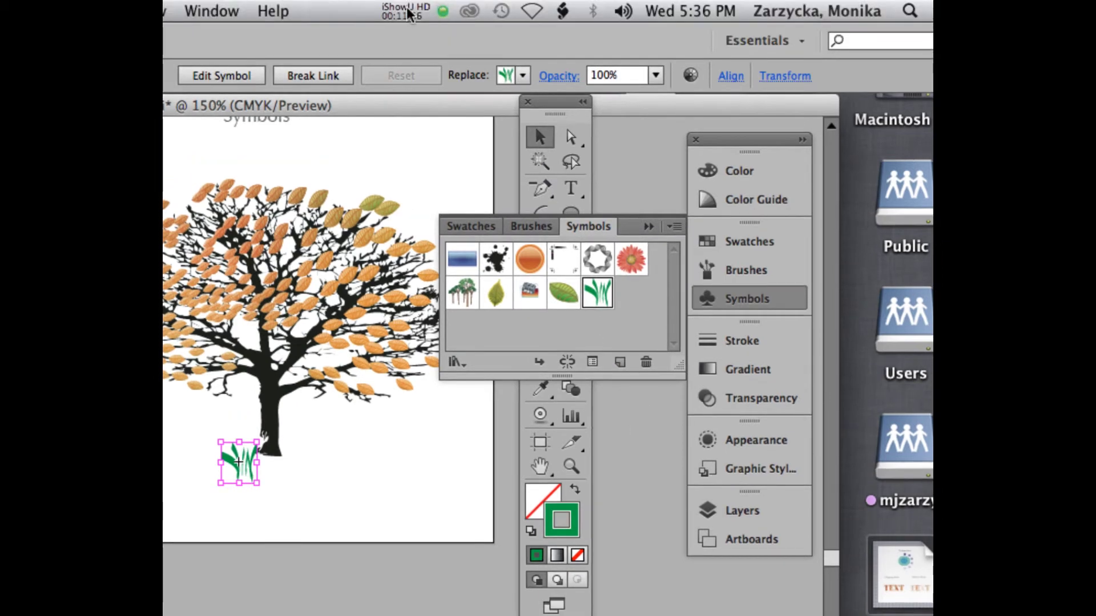
pyautogui.click(408, 10)
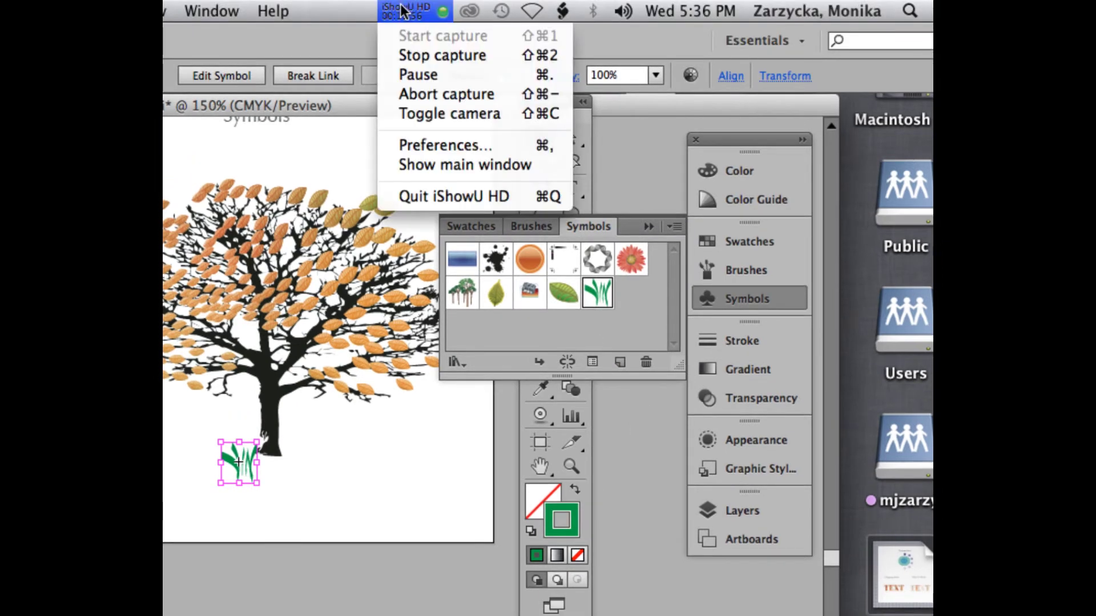
pyautogui.click(415, 70)
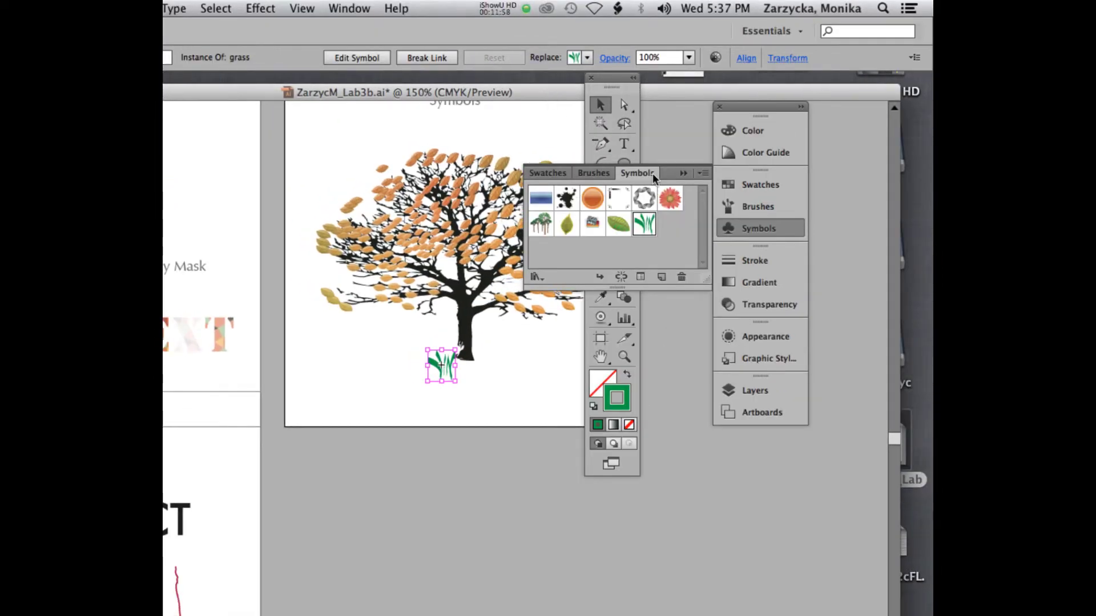
# Step: Try spraying grass symbols around the base of the trunk with the Symbol Sprayer, and undo the spray
pyautogui.click(683, 173)
pyautogui.click(601, 317)
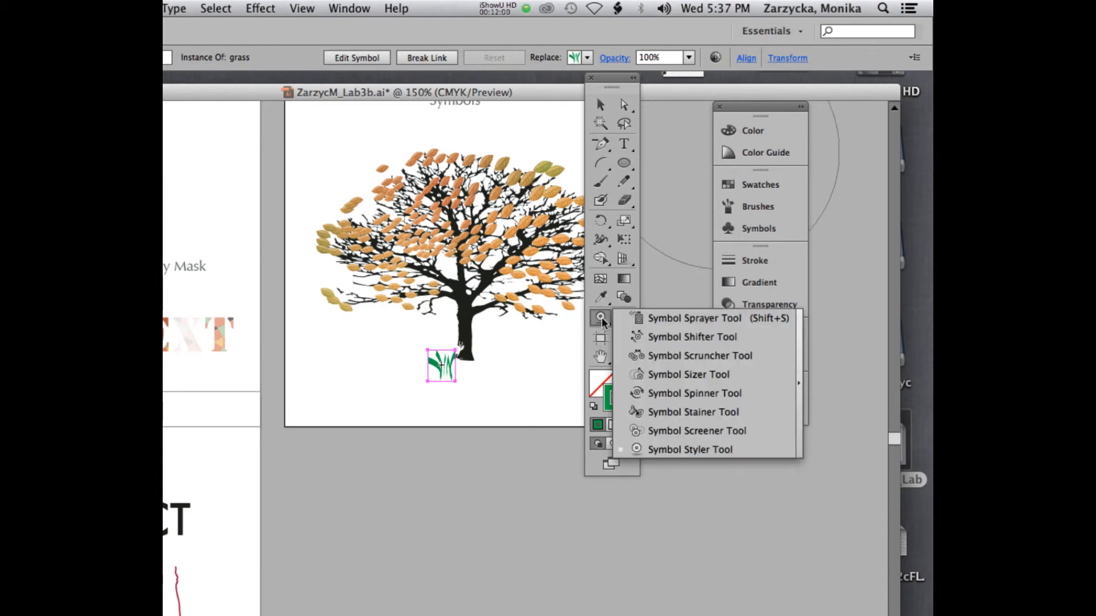
pyautogui.click(693, 318)
pyautogui.moveTo(465, 388); pyautogui.dragTo(484, 370)
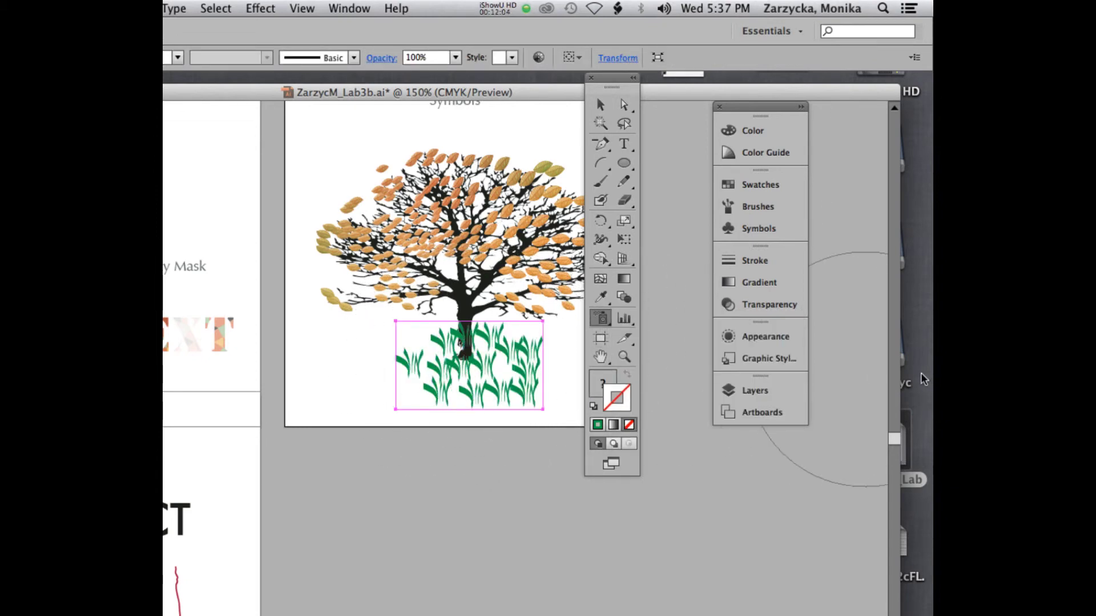
pyautogui.press('super+z')
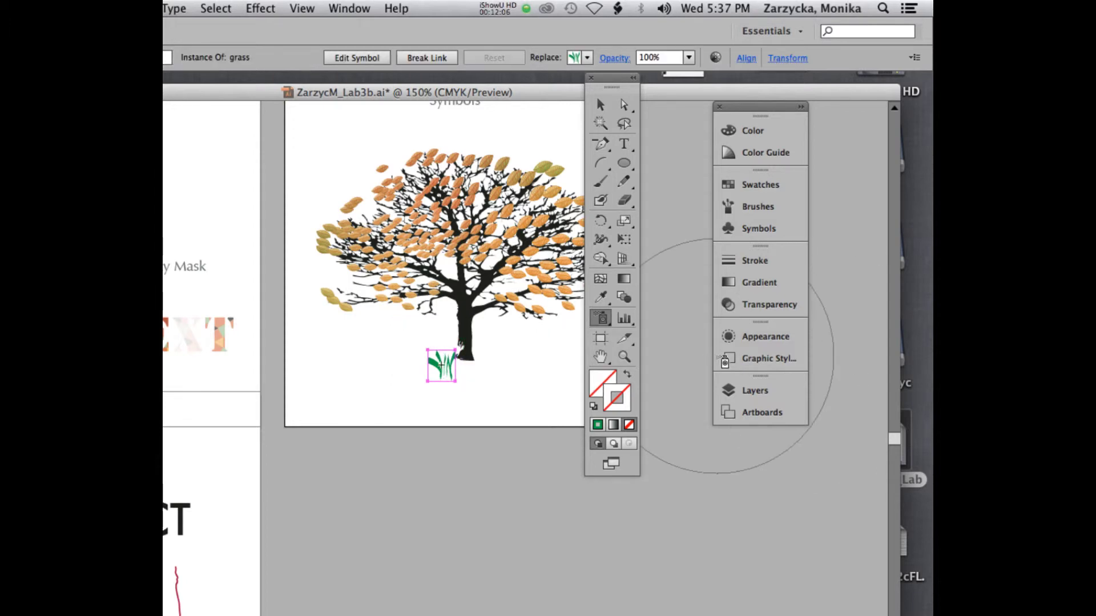
# Step: Delete the original grass tuft beside the trunk
pyautogui.click(600, 104)
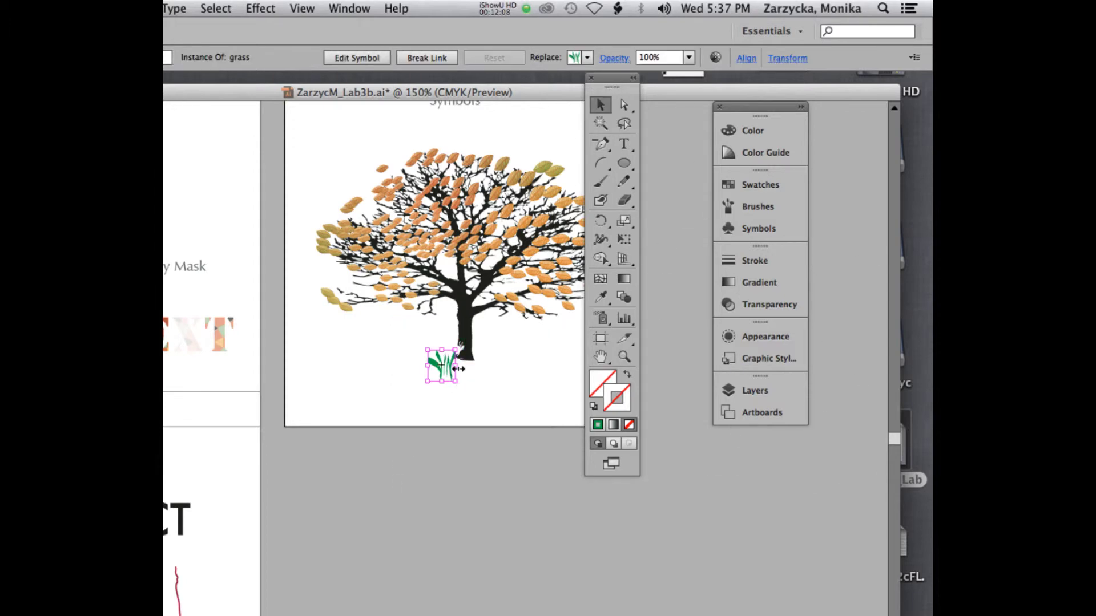
pyautogui.press('Delete')
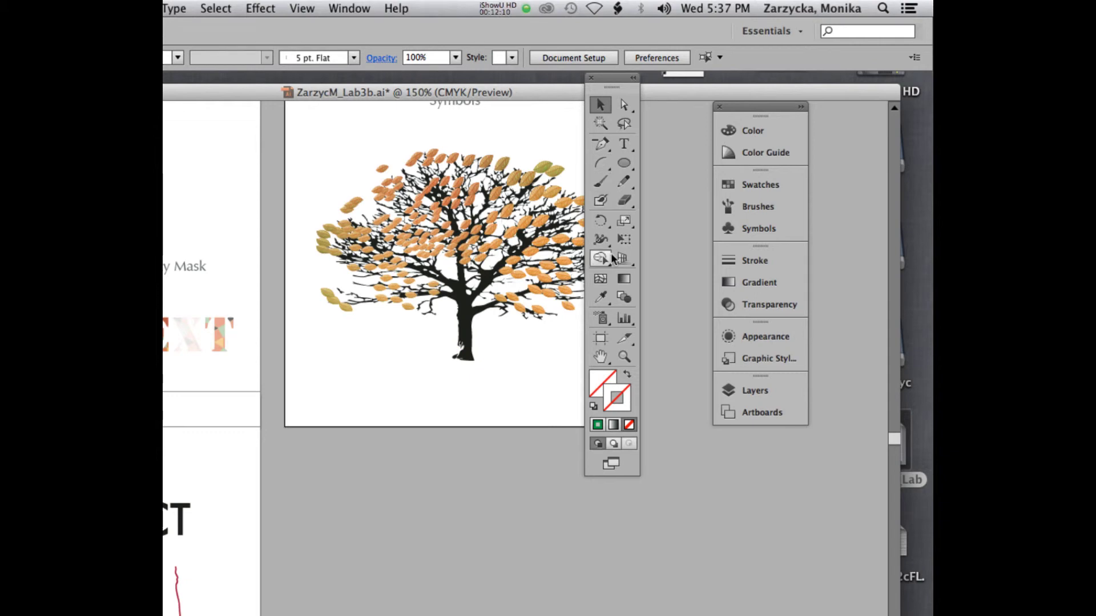
# Step: Spray grass symbols in two loose rows beneath the tree, spanning both sides of the trunk, with the Symbol Sprayer
pyautogui.click(600, 318)
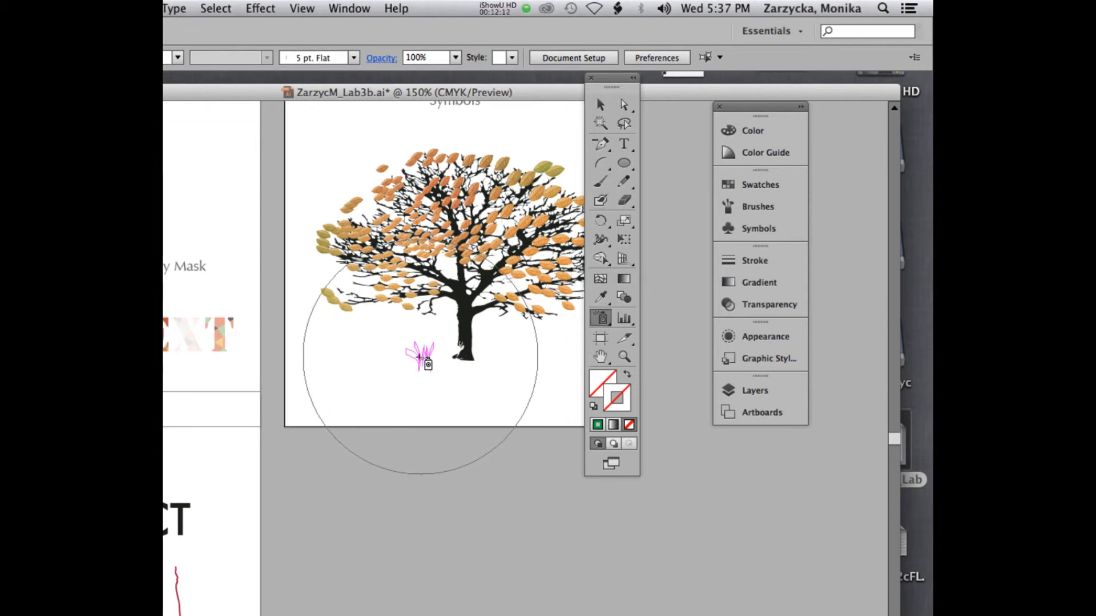
pyautogui.click(425, 360)
pyautogui.moveTo(469, 371)
pyautogui.mouseDown()
pyautogui.moveTo(554, 361)
pyautogui.moveTo(499, 374)
pyautogui.moveTo(366, 352)
pyautogui.moveTo(479, 345)
pyautogui.moveTo(377, 354)
pyautogui.moveTo(549, 363)
pyautogui.moveTo(576, 342)
pyautogui.moveTo(416, 367)
pyautogui.moveTo(445, 410)
pyautogui.moveTo(452, 353)
pyautogui.moveTo(480, 368)
pyautogui.moveTo(537, 365)
pyautogui.moveTo(388, 365)
pyautogui.moveTo(434, 359)
pyautogui.mouseUp()
pyautogui.moveTo(617, 78); pyautogui.dragTo(706, 97)
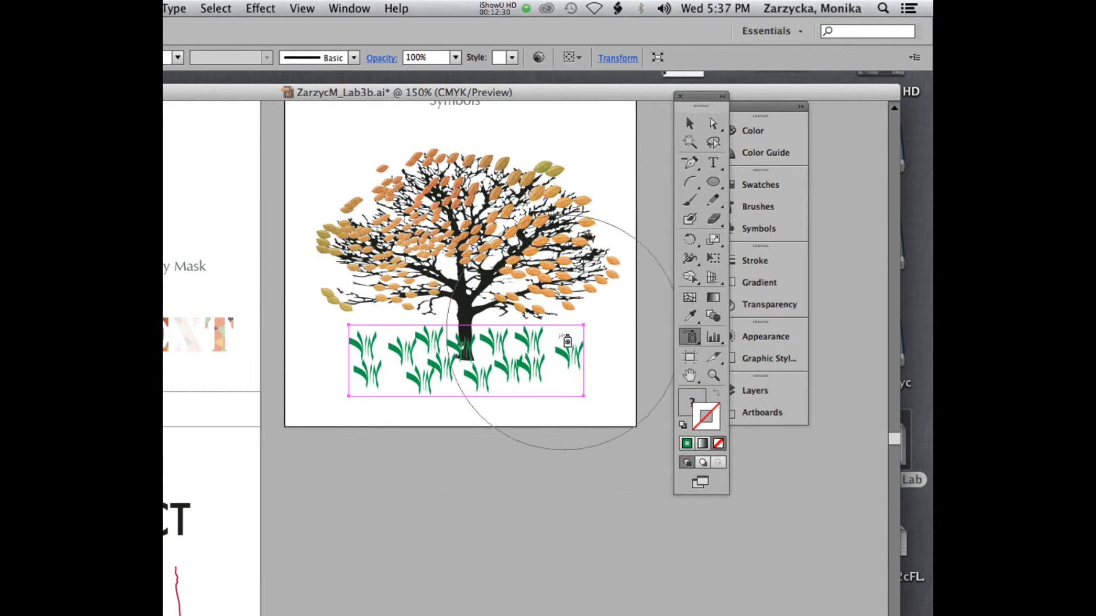
pyautogui.moveTo(557, 363); pyautogui.dragTo(571, 348)
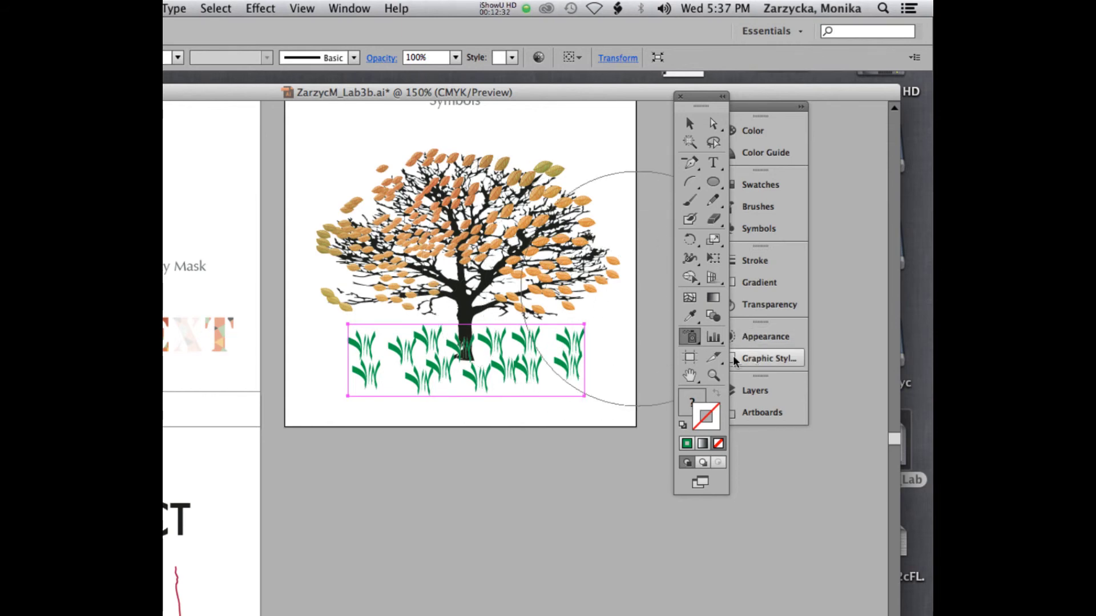
# Step: Pull the sprayed grass symbols together into a dense strip with the Symbol Scruncher, undoing the stroke that scatters them off the artboard
pyautogui.click(693, 337)
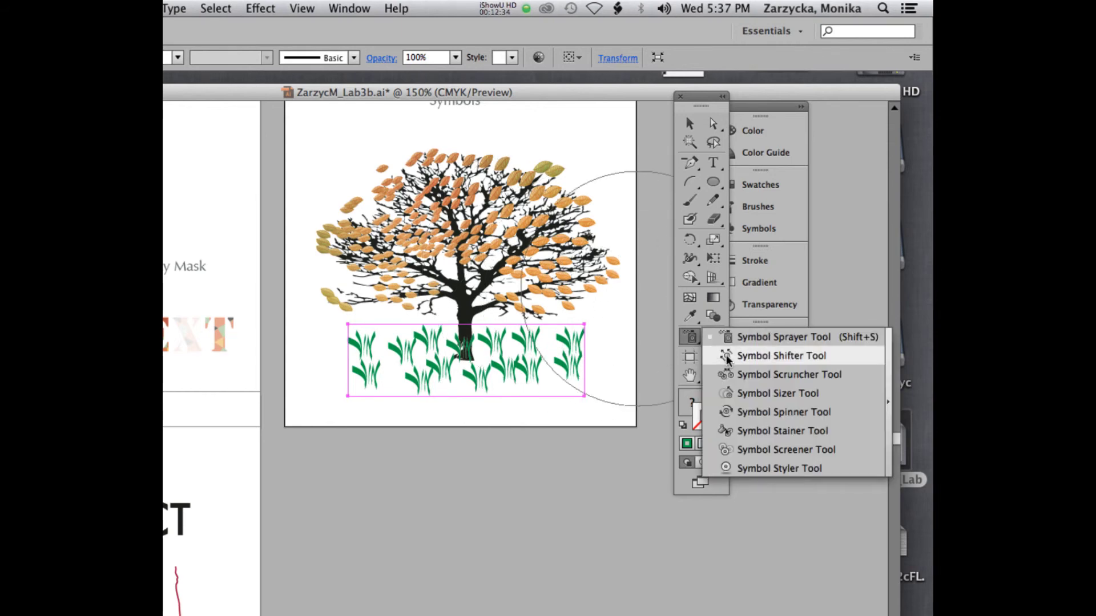
pyautogui.click(742, 375)
pyautogui.moveTo(494, 406)
pyautogui.mouseDown()
pyautogui.moveTo(482, 415)
pyautogui.moveTo(624, 385)
pyautogui.mouseUp()
pyautogui.moveTo(373, 336)
pyautogui.mouseDown()
pyautogui.moveTo(388, 375)
pyautogui.moveTo(434, 342)
pyautogui.moveTo(474, 363)
pyautogui.mouseUp()
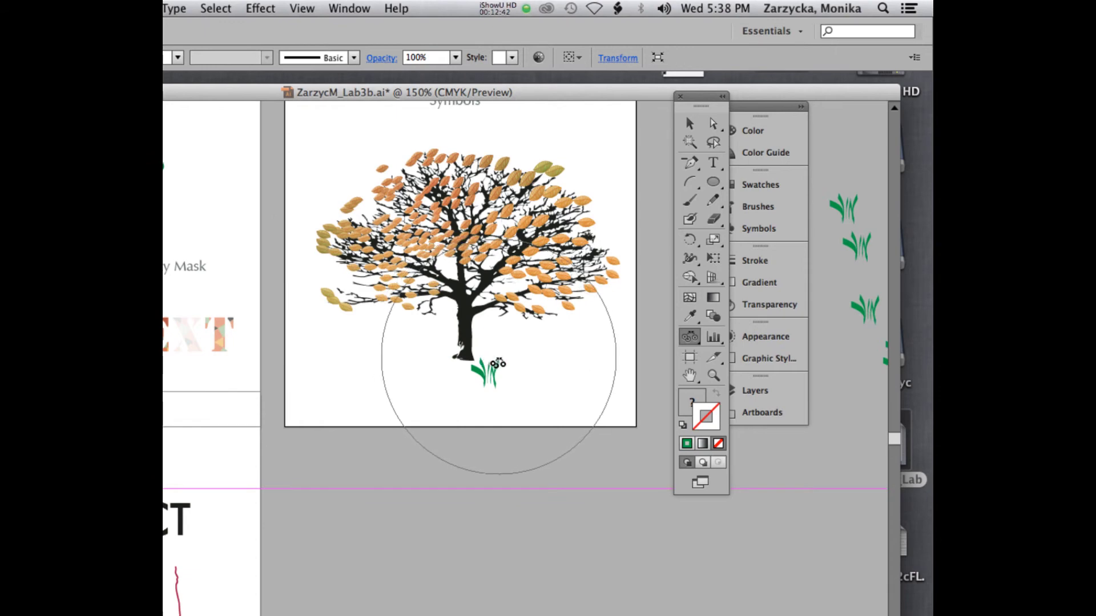
pyautogui.press('super+z')
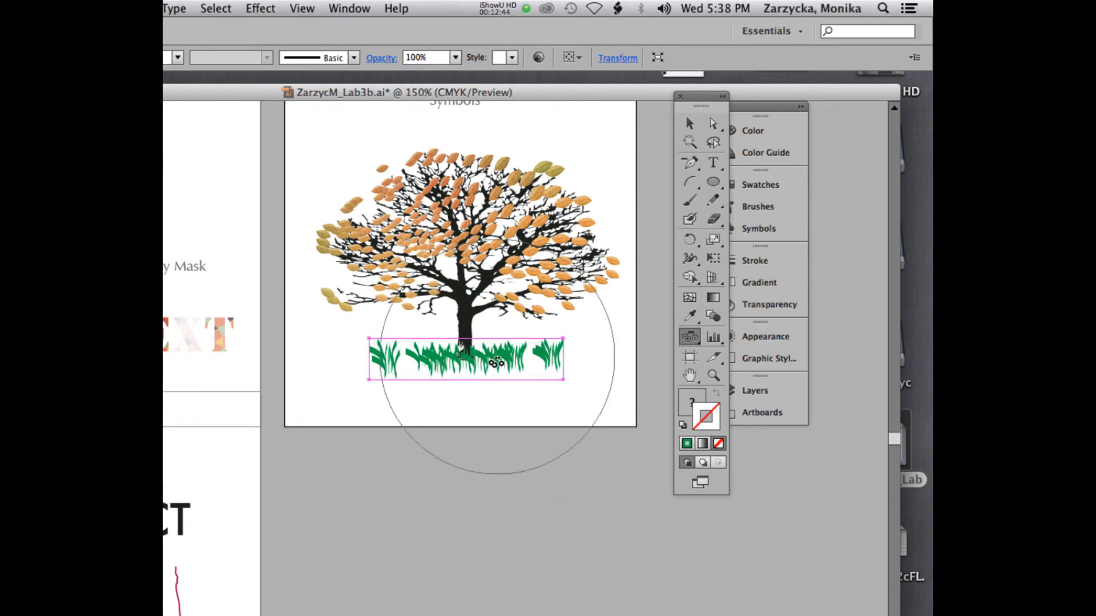
pyautogui.keyDown('alt'); pyautogui.click(439, 361); pyautogui.keyUp('alt')
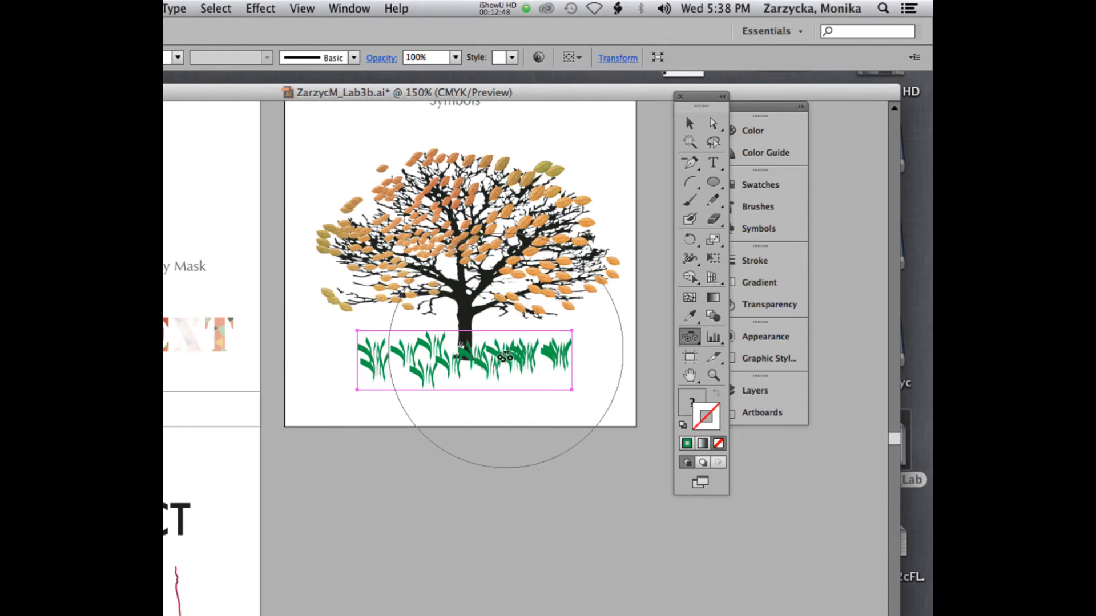
pyautogui.click(389, 360)
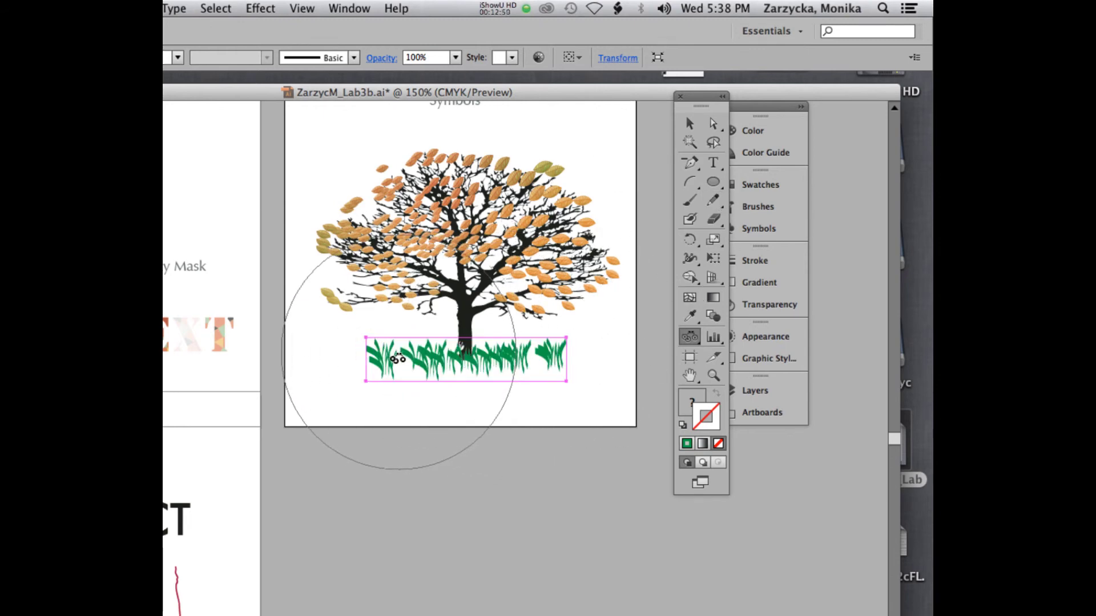
# Step: Spray more grass symbols into the gap near the strip's right end and extend that end slightly, choosing an orange swatch
pyautogui.moveTo(689, 337); pyautogui.dragTo(759, 337)
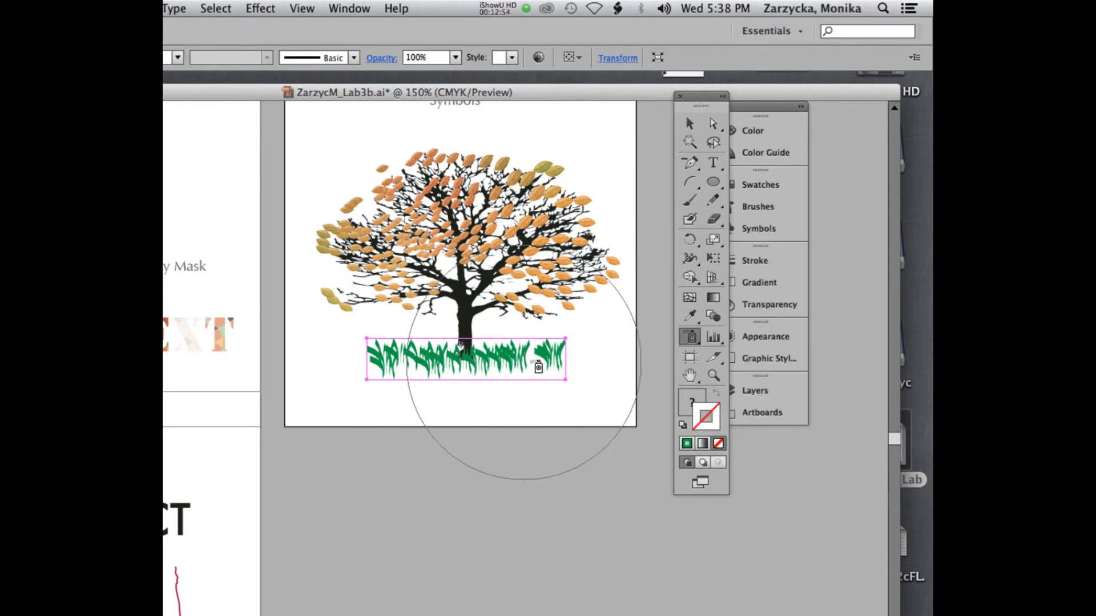
pyautogui.moveTo(533, 361)
pyautogui.mouseDown()
pyautogui.moveTo(567, 348)
pyautogui.moveTo(543, 364)
pyautogui.mouseUp()
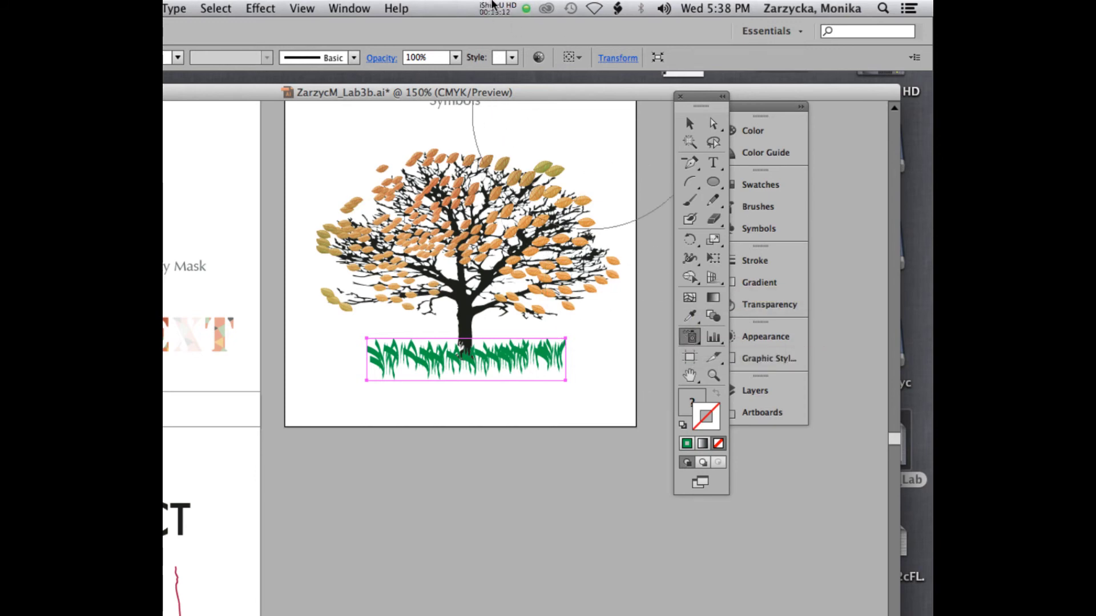
pyautogui.click(759, 184)
pyautogui.click(688, 191)
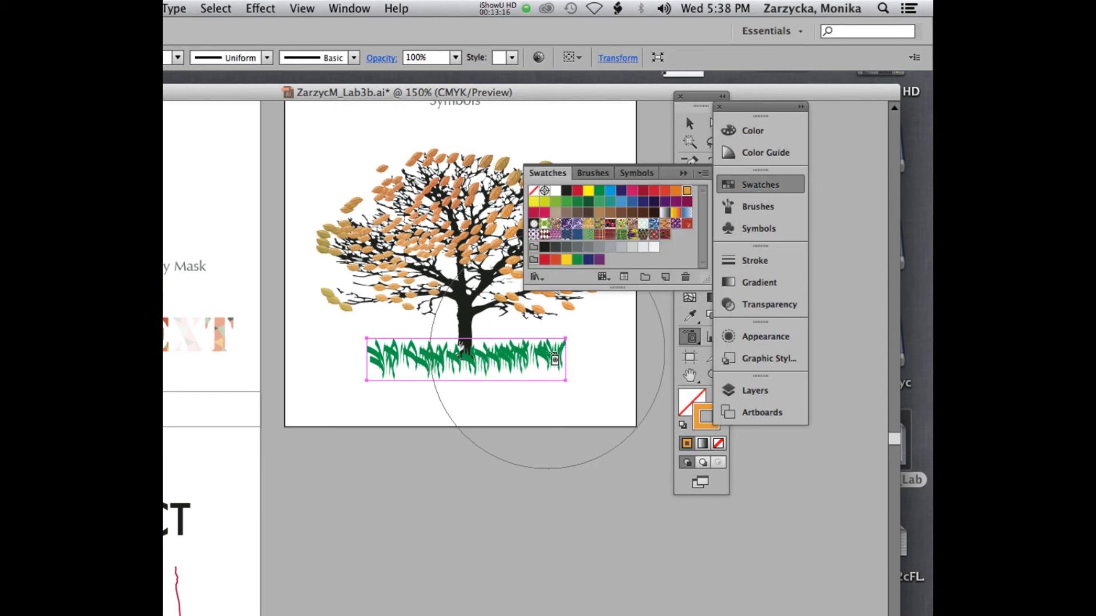
pyautogui.click(562, 368)
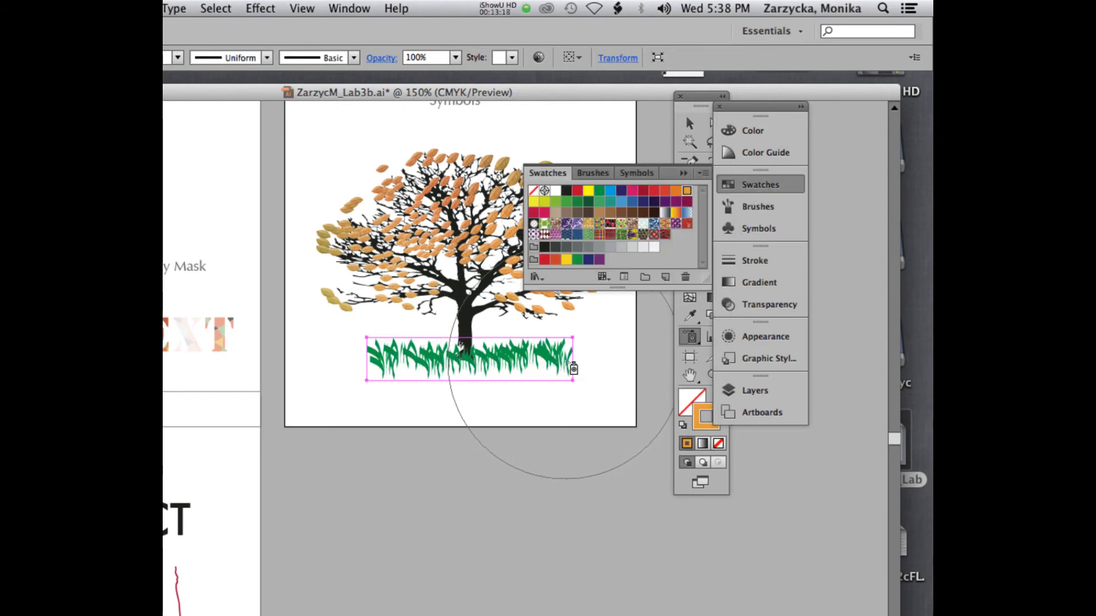
# Step: Make orange the fill colour and stain the whole grass strip orange with the Symbol Stainer
pyautogui.click(696, 338)
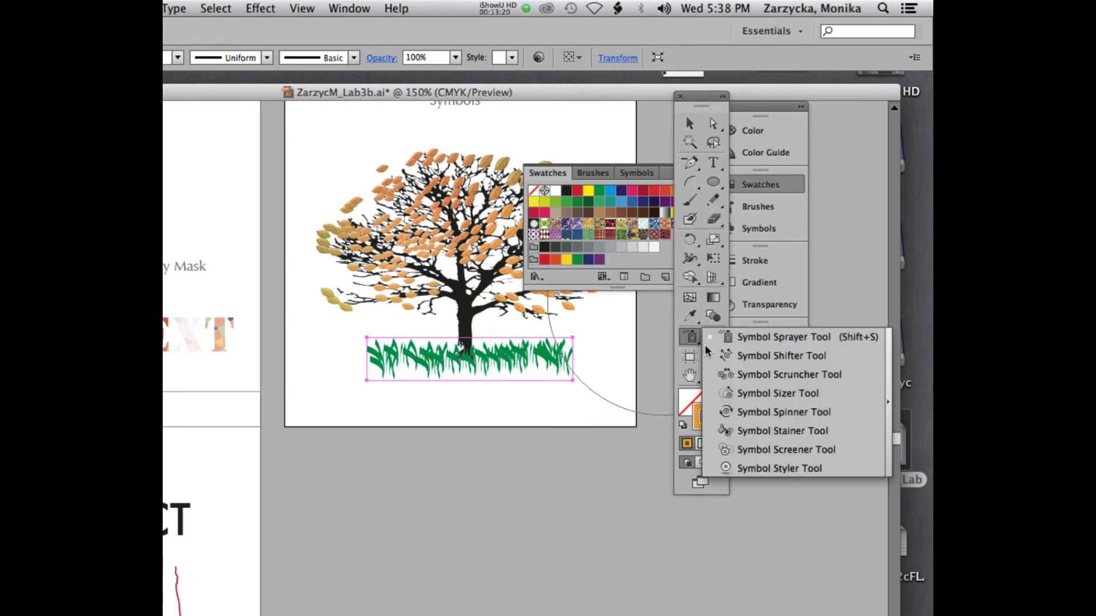
pyautogui.click(782, 431)
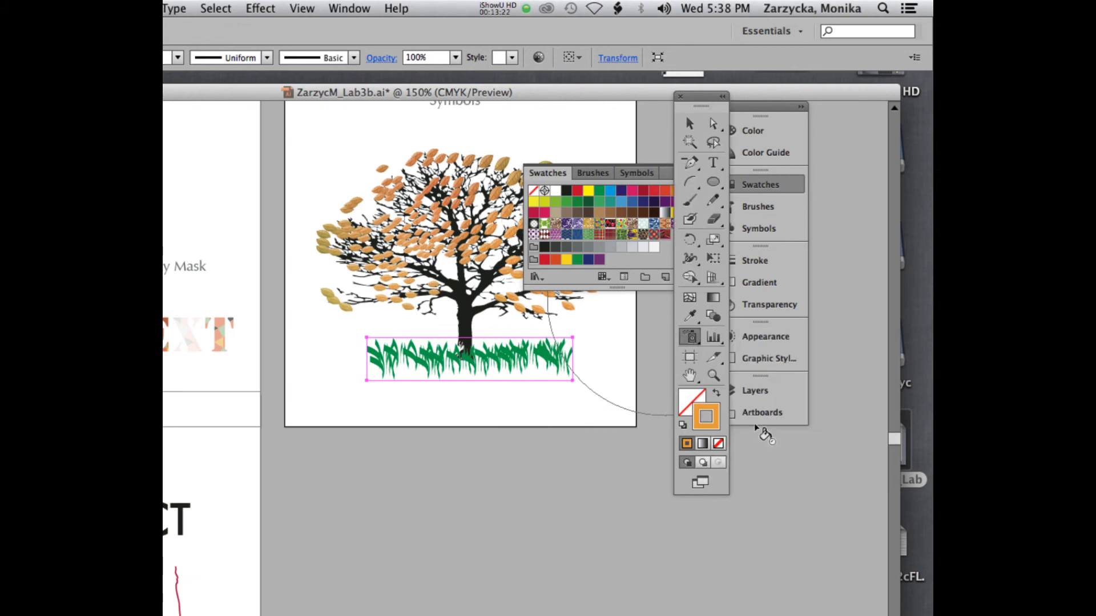
pyautogui.click(534, 360)
pyautogui.click(751, 478)
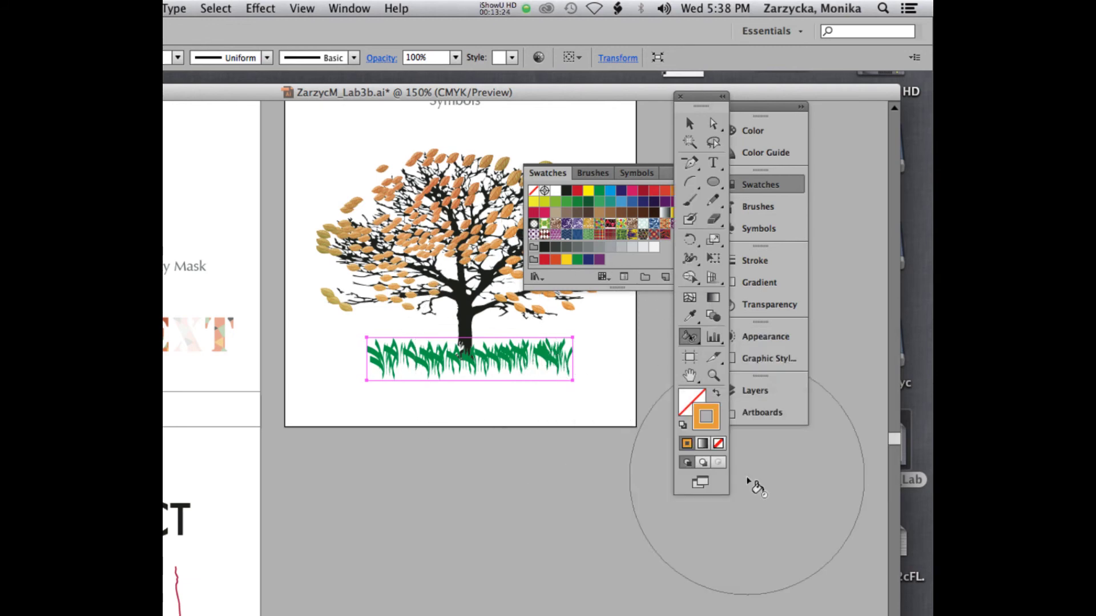
pyautogui.click(717, 395)
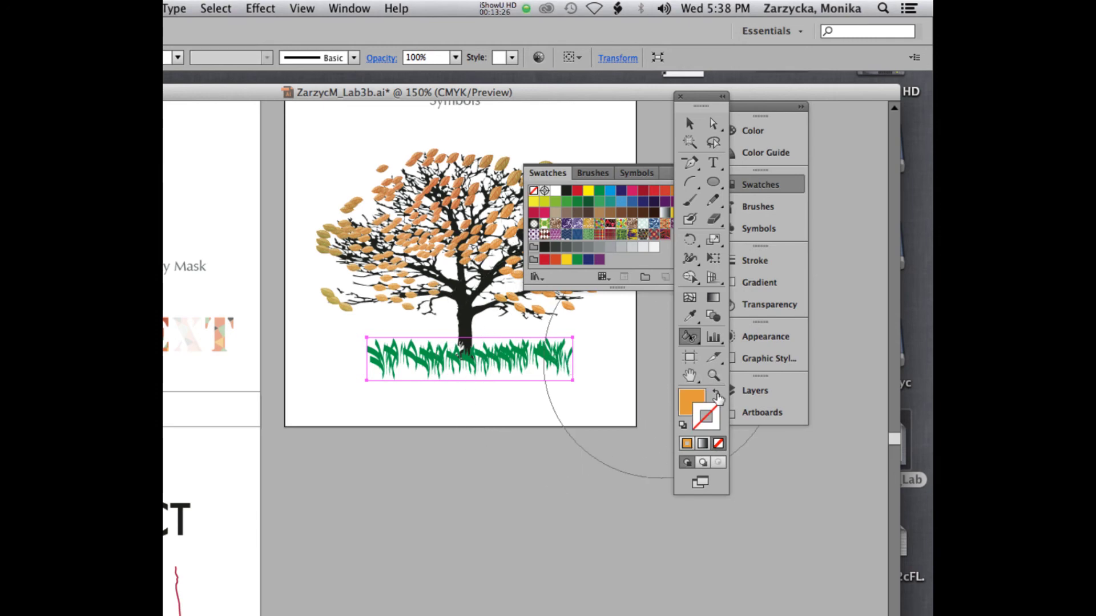
pyautogui.moveTo(556, 365); pyautogui.dragTo(547, 358)
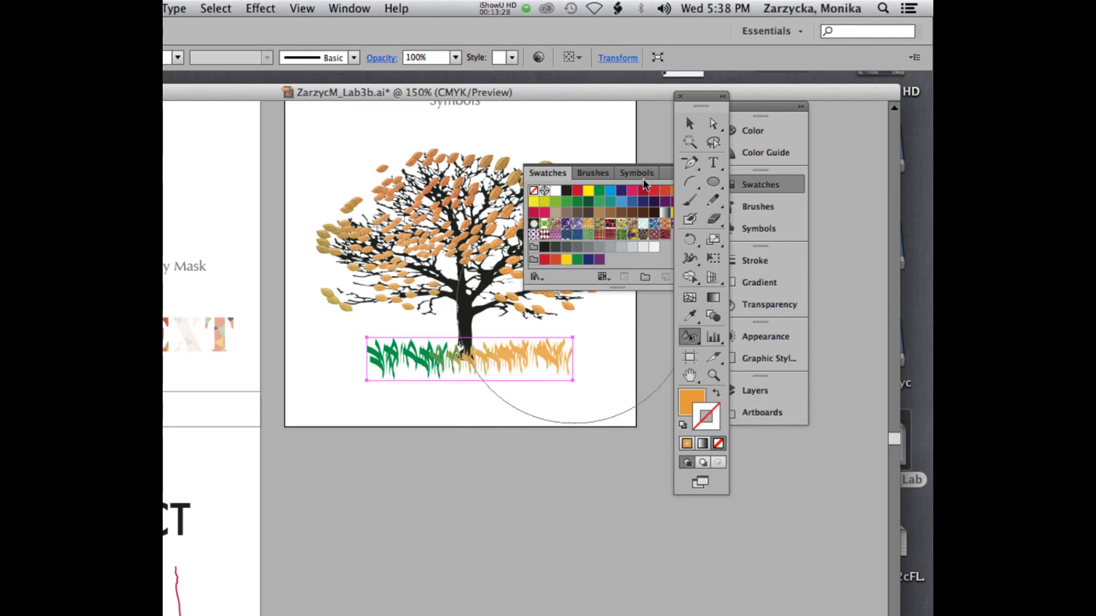
pyautogui.click(665, 190)
pyautogui.moveTo(390, 374); pyautogui.dragTo(411, 445)
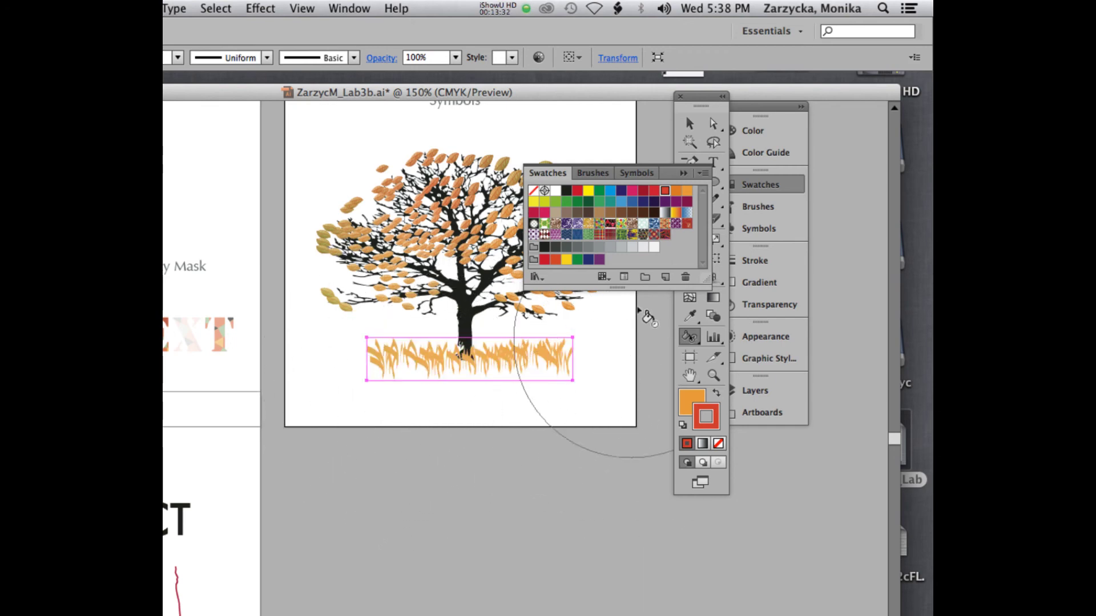
# Step: Set a red fill with no stroke and stain the grass red from the right end towards the trunk
pyautogui.click(654, 190)
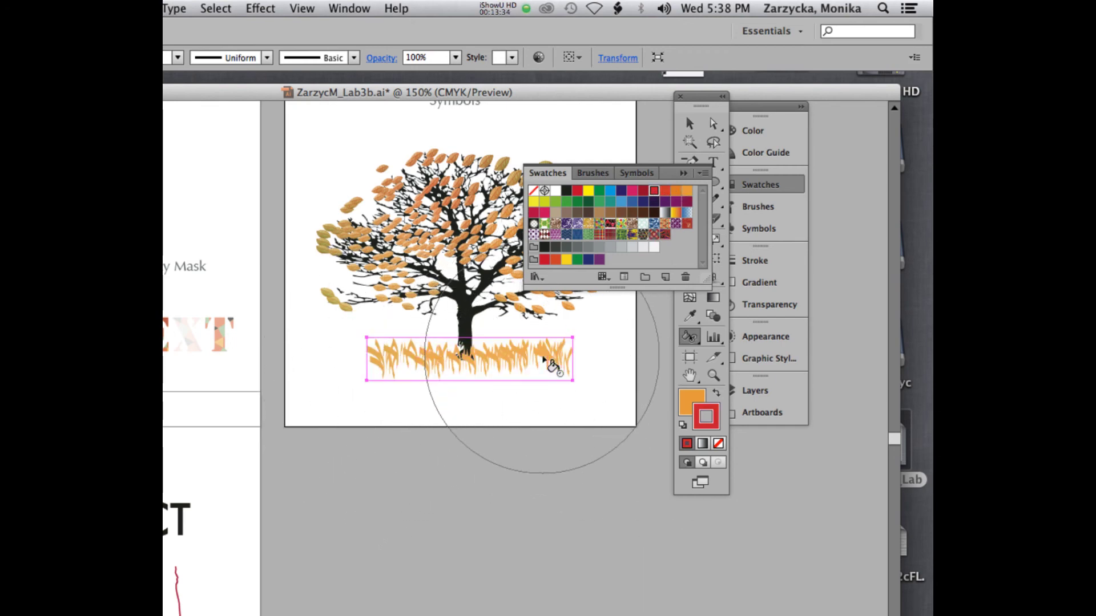
pyautogui.click(714, 394)
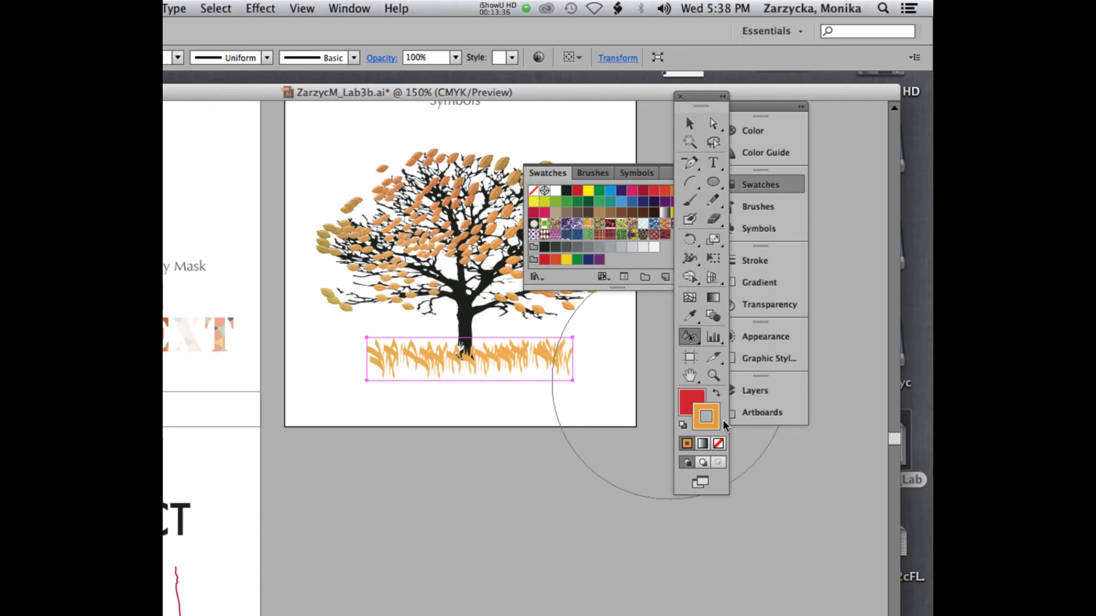
pyautogui.click(718, 443)
pyautogui.moveTo(587, 386); pyautogui.dragTo(544, 365)
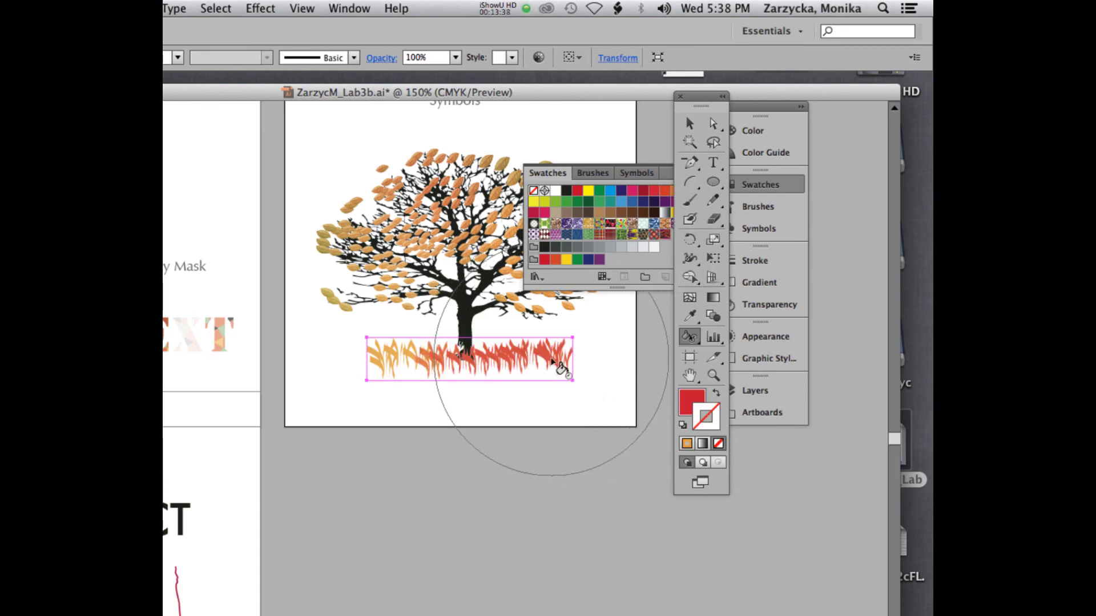
# Step: Restain the grass with orange, rust brown and olive brown picked from the colour spectrum, finishing with orange tints across the strip
pyautogui.click(699, 398)
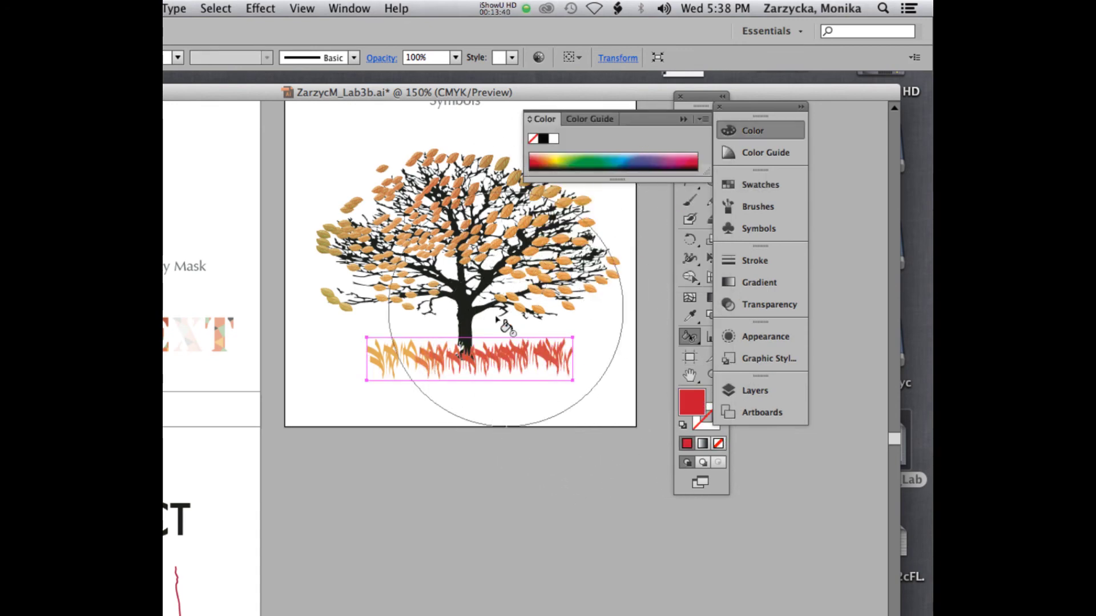
pyautogui.moveTo(411, 356); pyautogui.dragTo(655, 391)
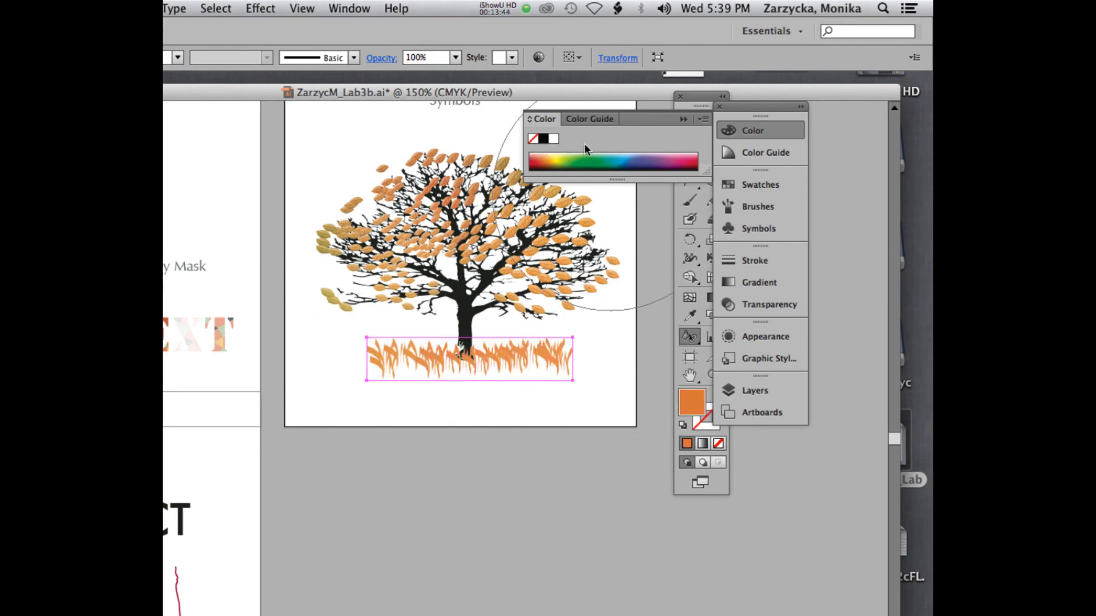
pyautogui.click(546, 160)
pyautogui.moveTo(502, 360); pyautogui.dragTo(552, 357)
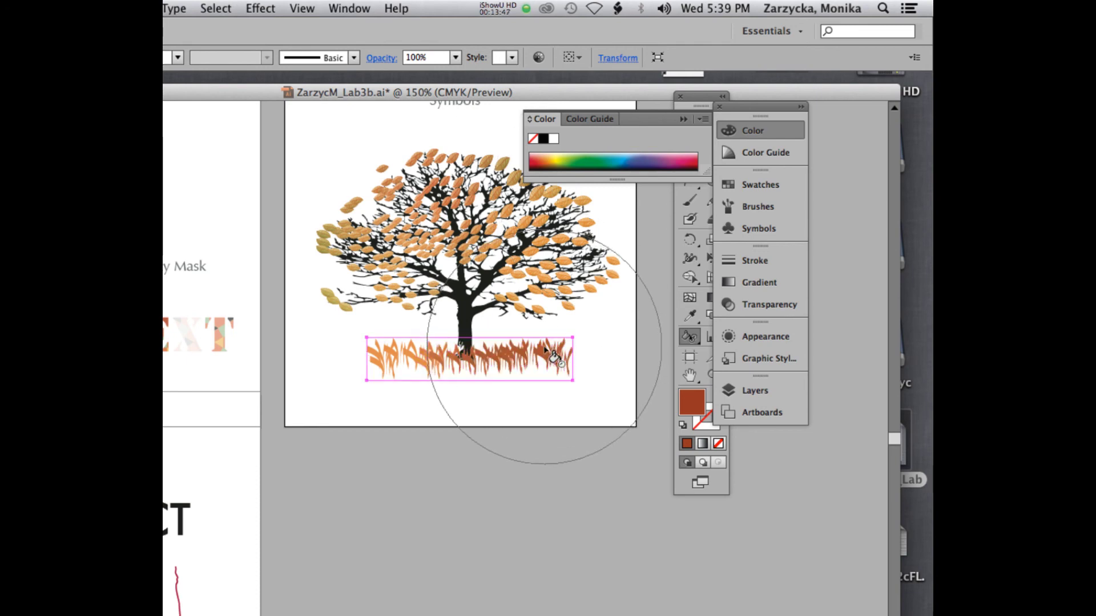
pyautogui.click(553, 158)
pyautogui.moveTo(514, 354)
pyautogui.mouseDown()
pyautogui.moveTo(496, 388)
pyautogui.moveTo(609, 209)
pyautogui.mouseUp()
pyautogui.click(539, 162)
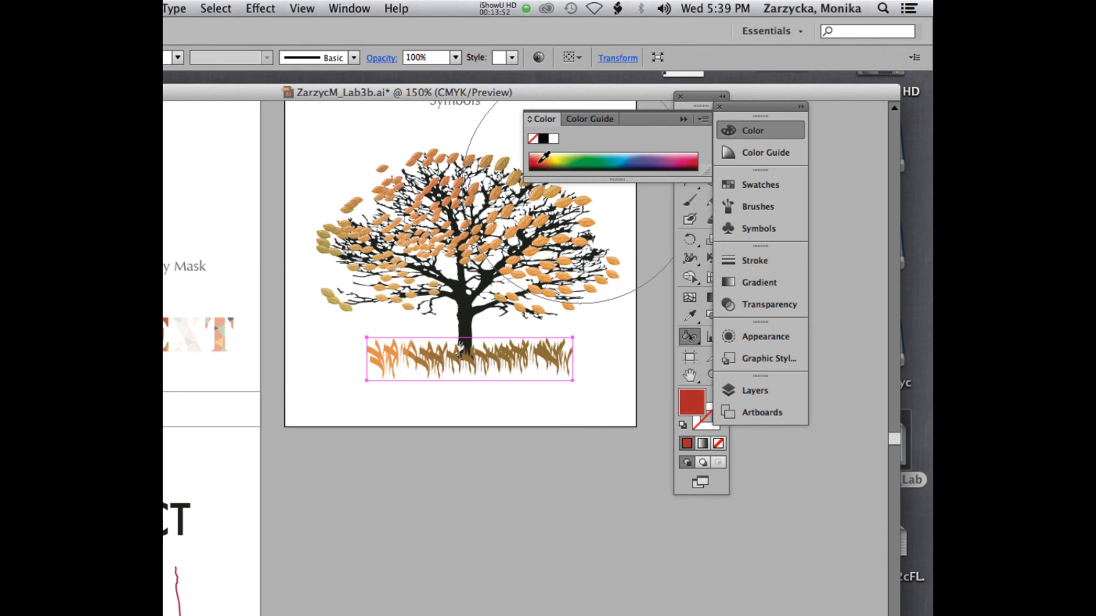
pyautogui.moveTo(485, 362); pyautogui.dragTo(626, 360)
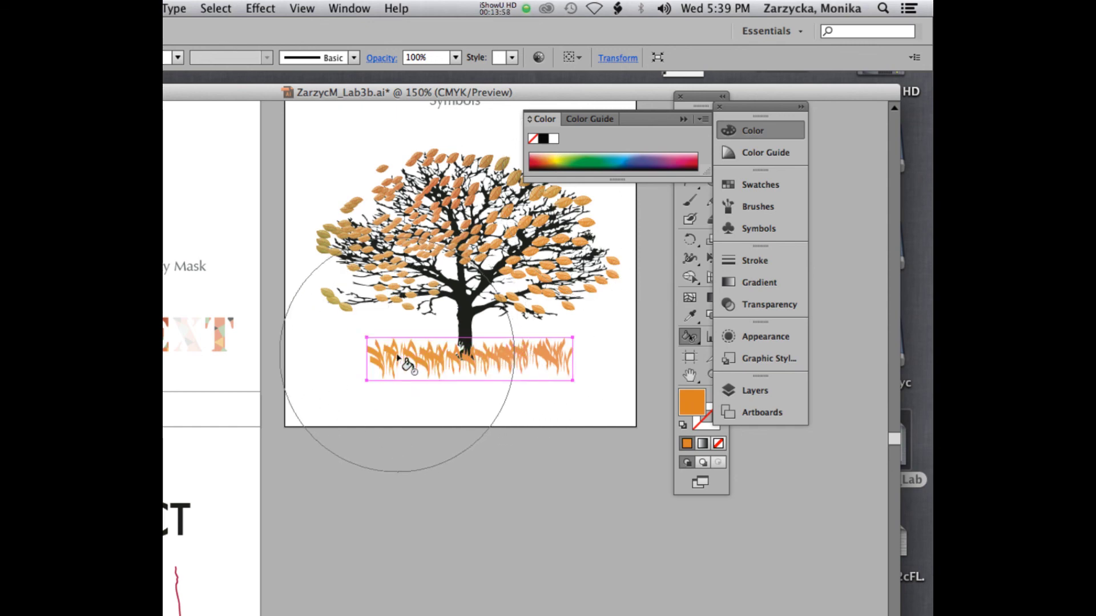
pyautogui.click(494, 7)
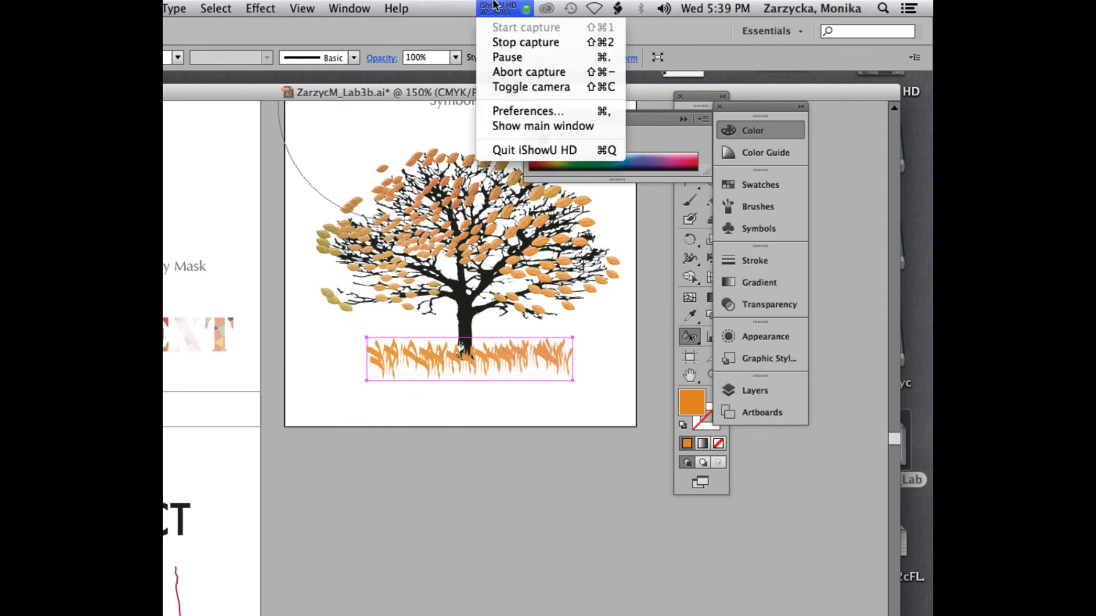
pyautogui.click(495, 5)
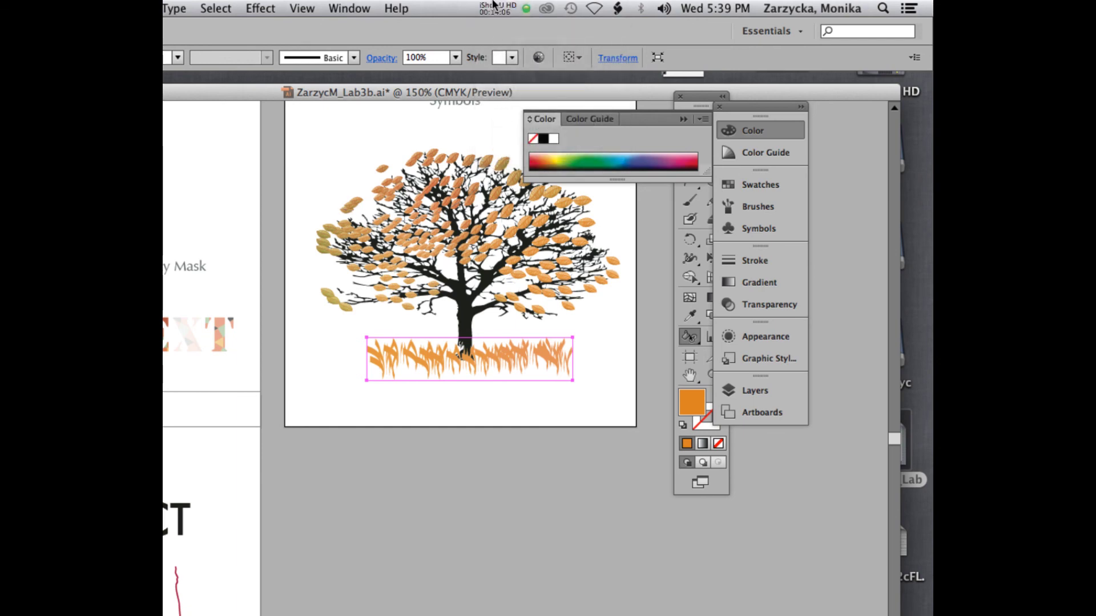
pyautogui.click(494, 4)
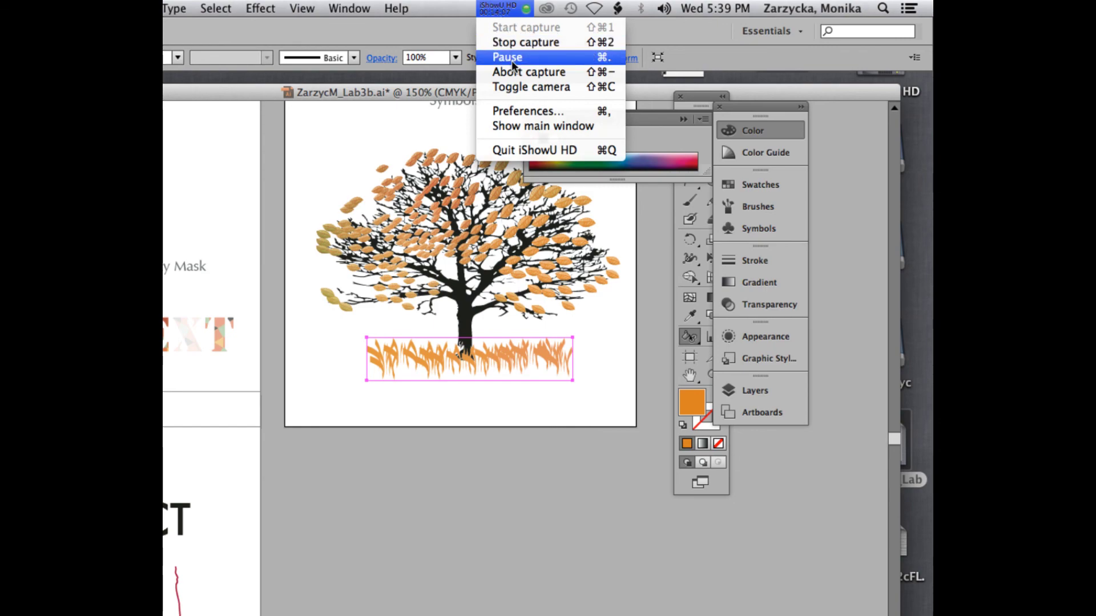